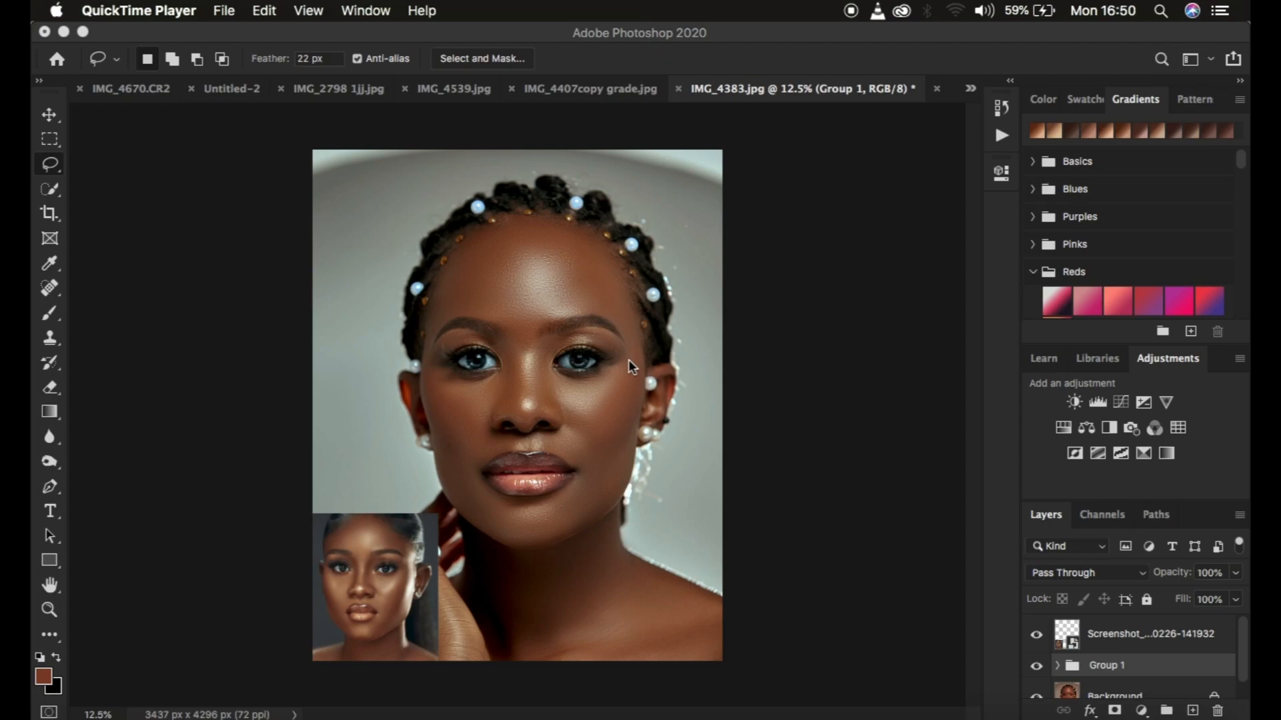
Toggle the visibility of Group 1 to compare the portrait with and without its color grading
{"action": "left_click", "coordinate": [1036, 667]}
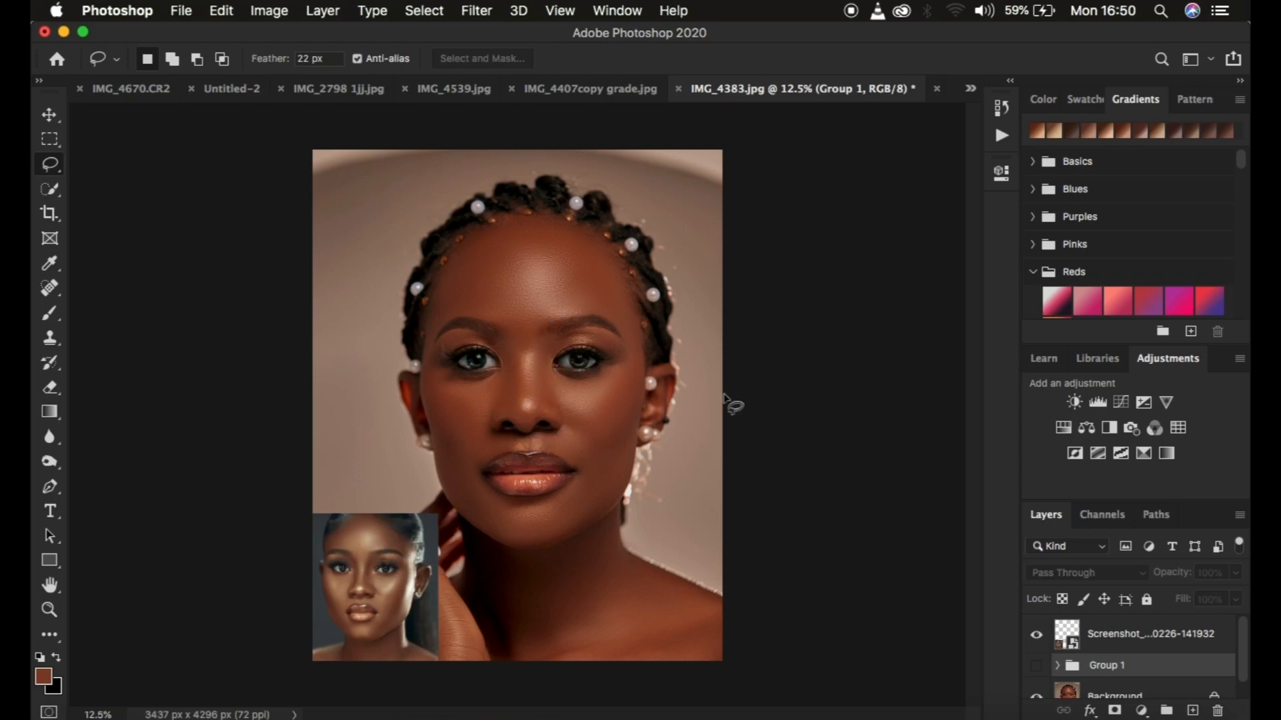
{"action": "left_click", "coordinate": [1036, 666]}
{"action": "left_click", "coordinate": [1036, 666]}
{"action": "left_click", "coordinate": [1036, 666]}
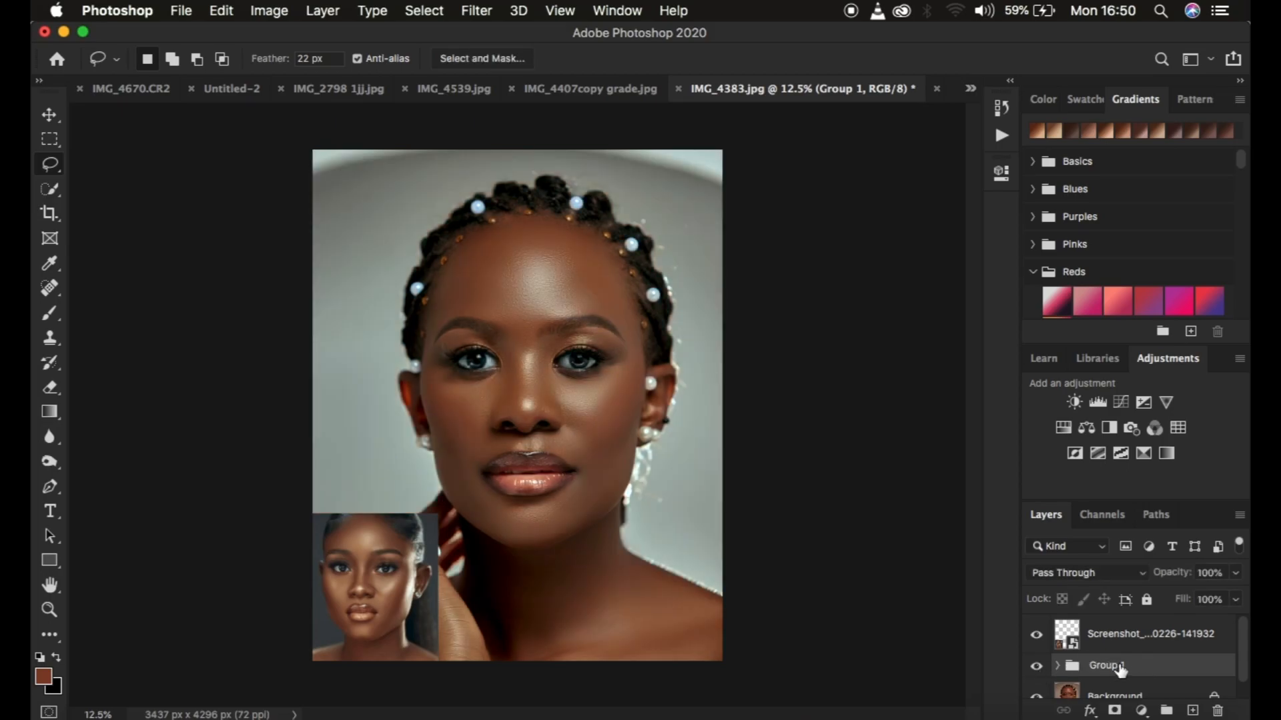
Delete Group 1 and the Screenshot reference layer, leaving only the Background layer
{"action": "key", "text": "Delete"}
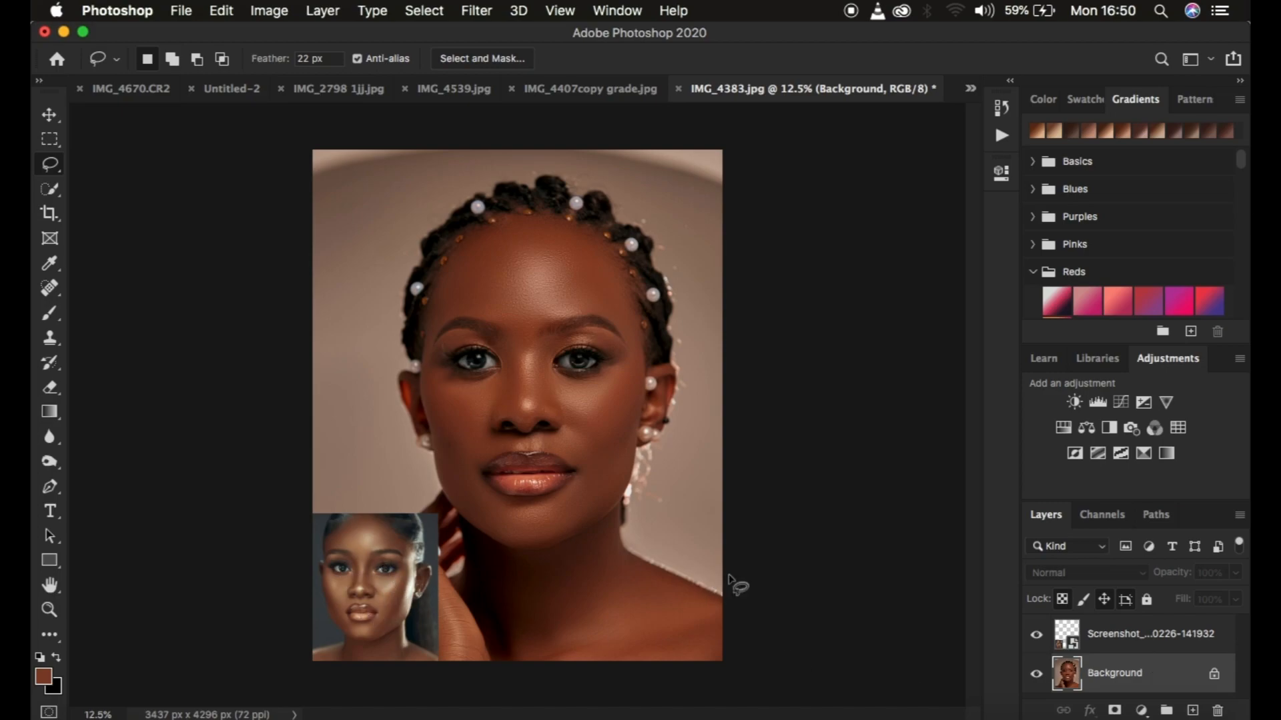
{"action": "left_click", "coordinate": [1144, 640]}
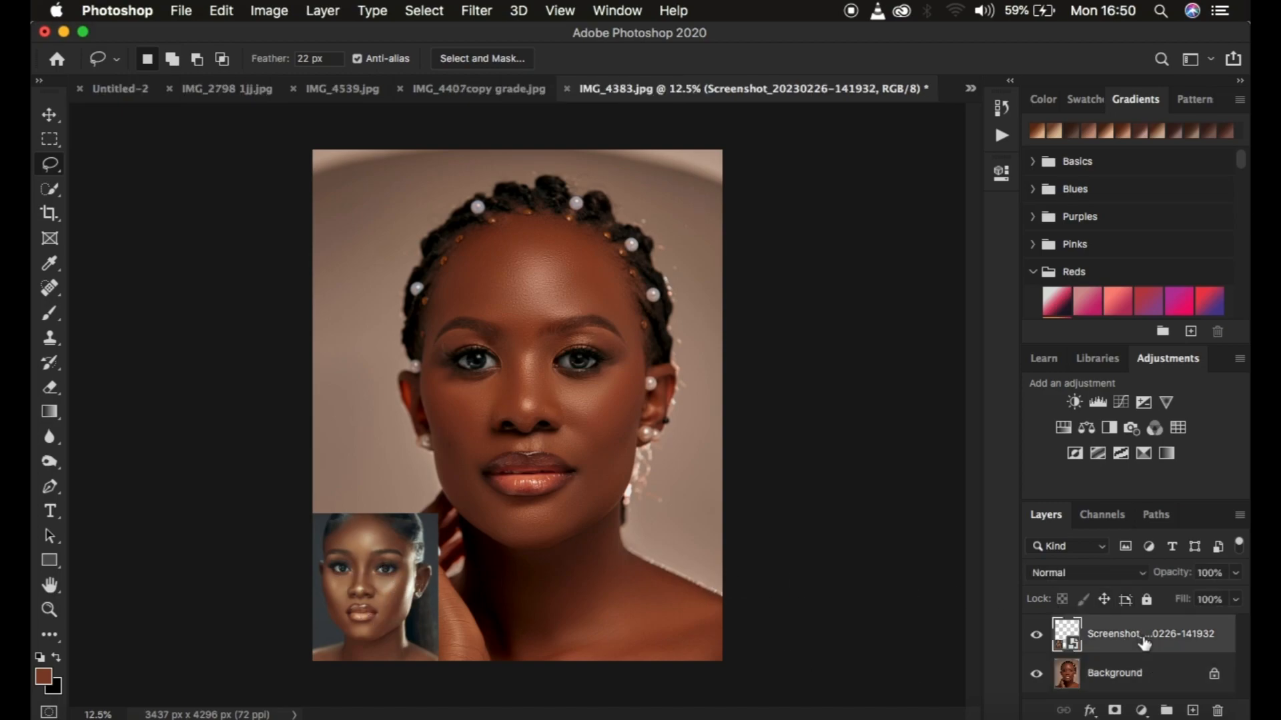
{"action": "key", "text": "Delete"}
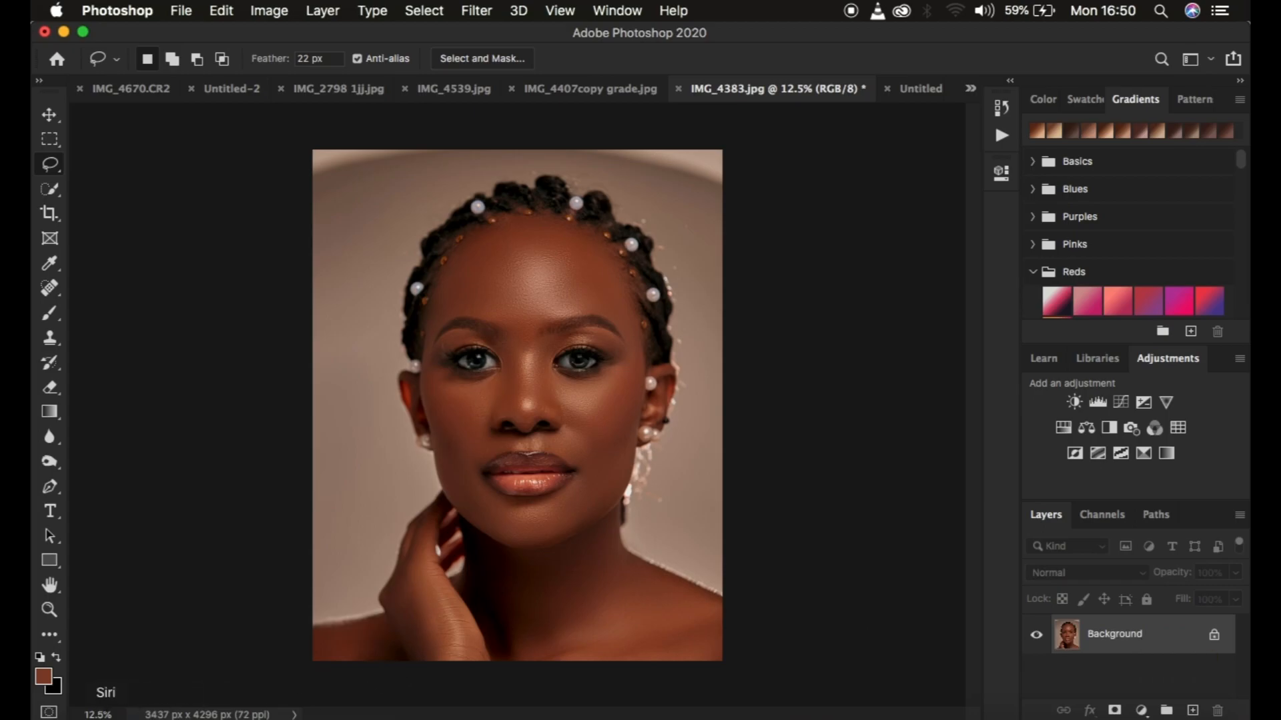
Place the reference portrait screenshot from the Downloads folder into the image's lower-left corner, scaled to about 142%
{"action": "left_click", "coordinate": [69, 718]}
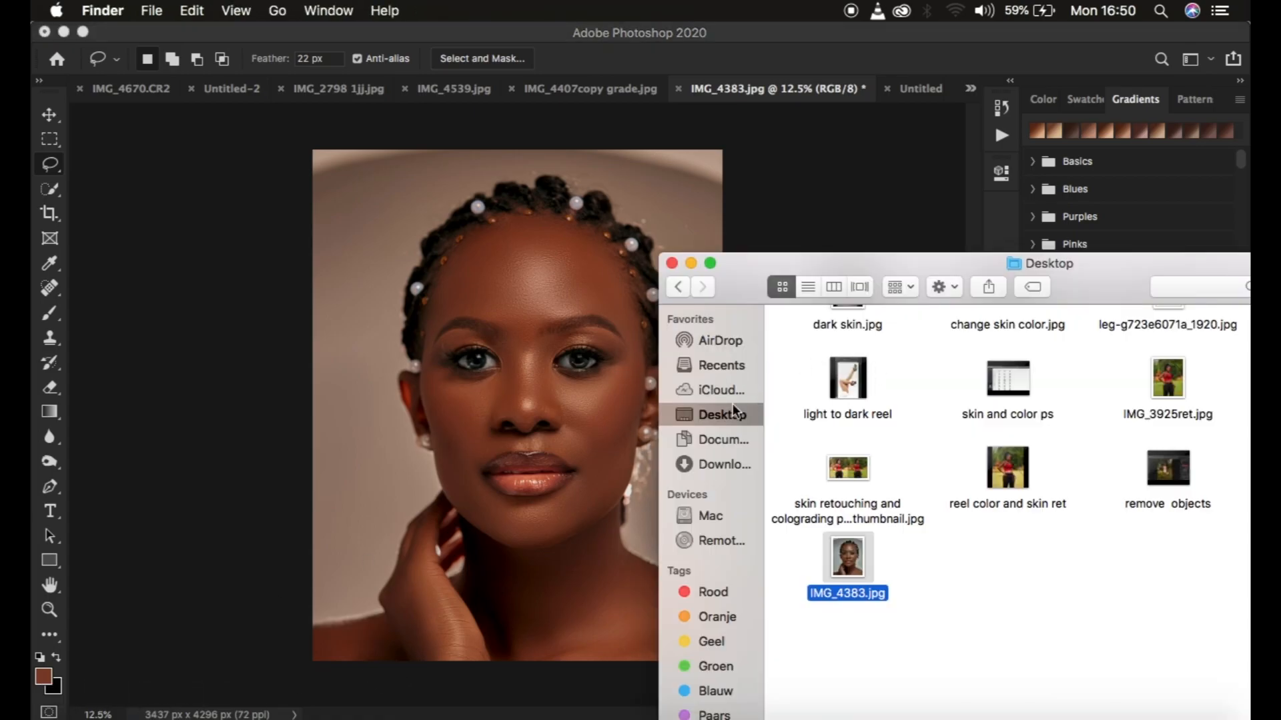
{"action": "left_click", "coordinate": [722, 440]}
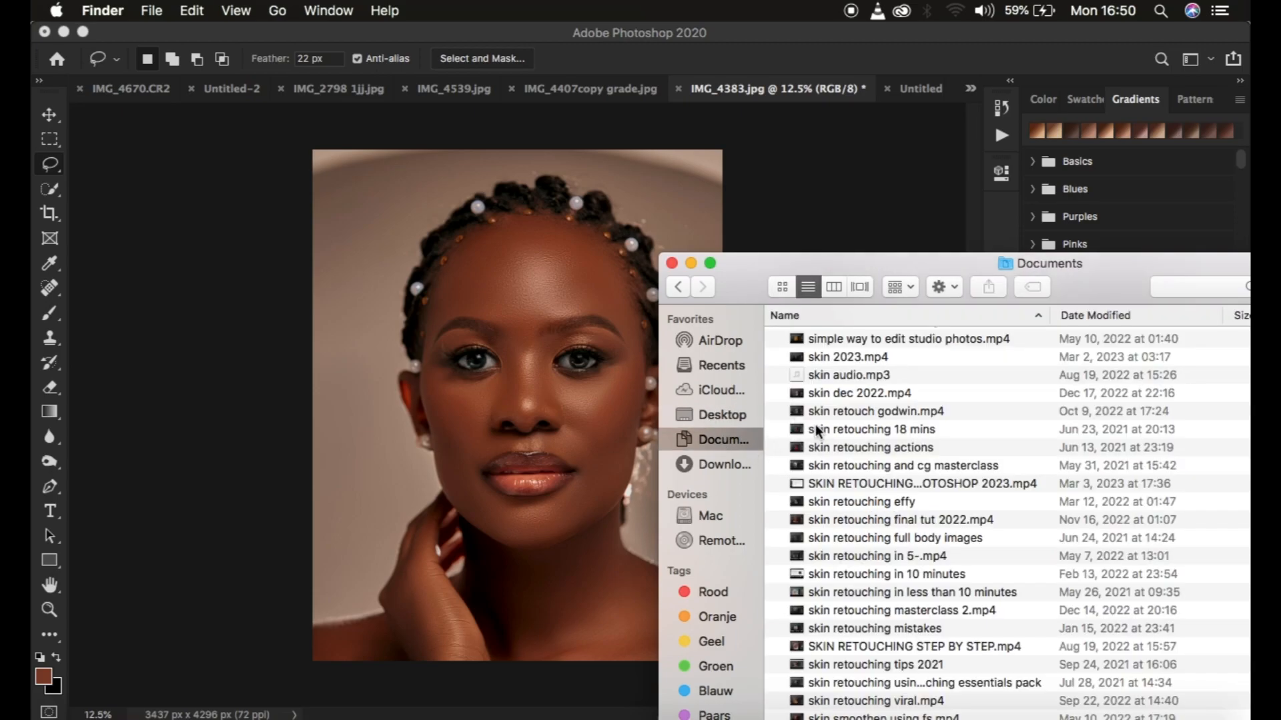
{"action": "left_click", "coordinate": [718, 465]}
{"action": "left_click", "coordinate": [856, 339]}
{"action": "left_click_drag", "start_coordinate": [856, 339], "coordinate": [367, 583]}
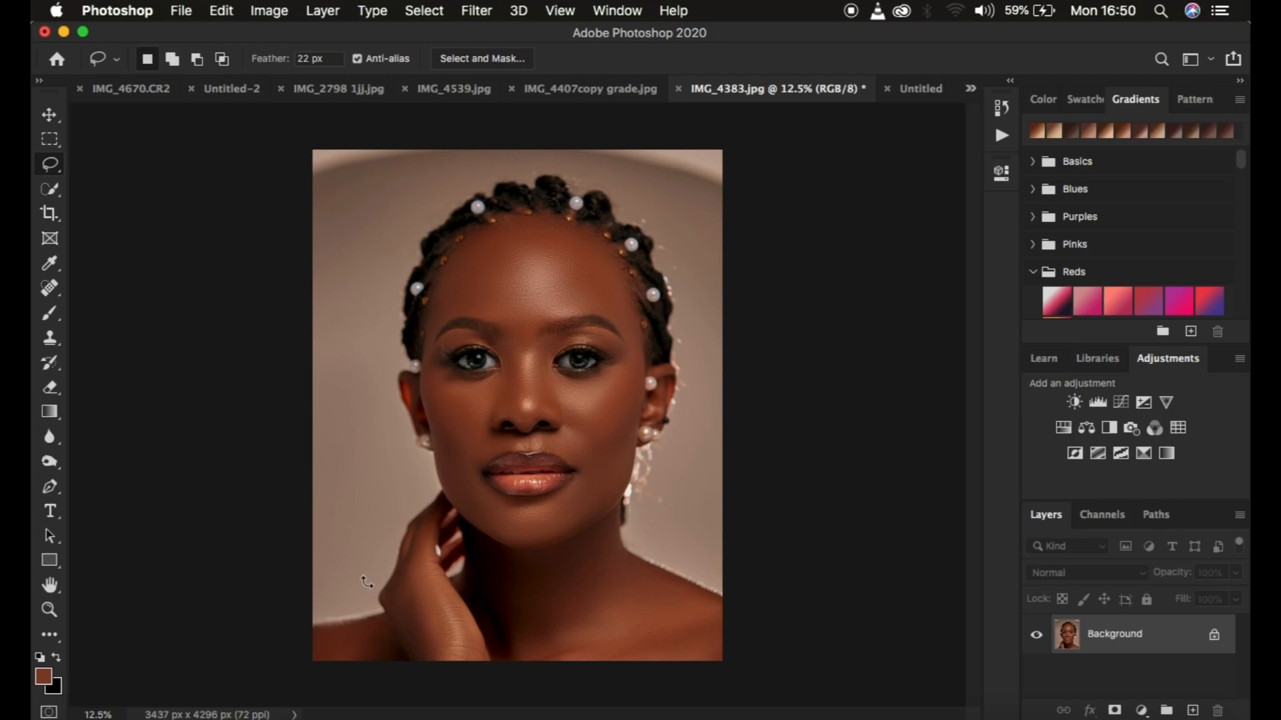
{"action": "left_click", "coordinate": [501, 393]}
{"action": "left_click_drag", "start_coordinate": [501, 392], "coordinate": [364, 582]}
{"action": "left_click_drag", "start_coordinate": [403, 664], "coordinate": [428, 693]}
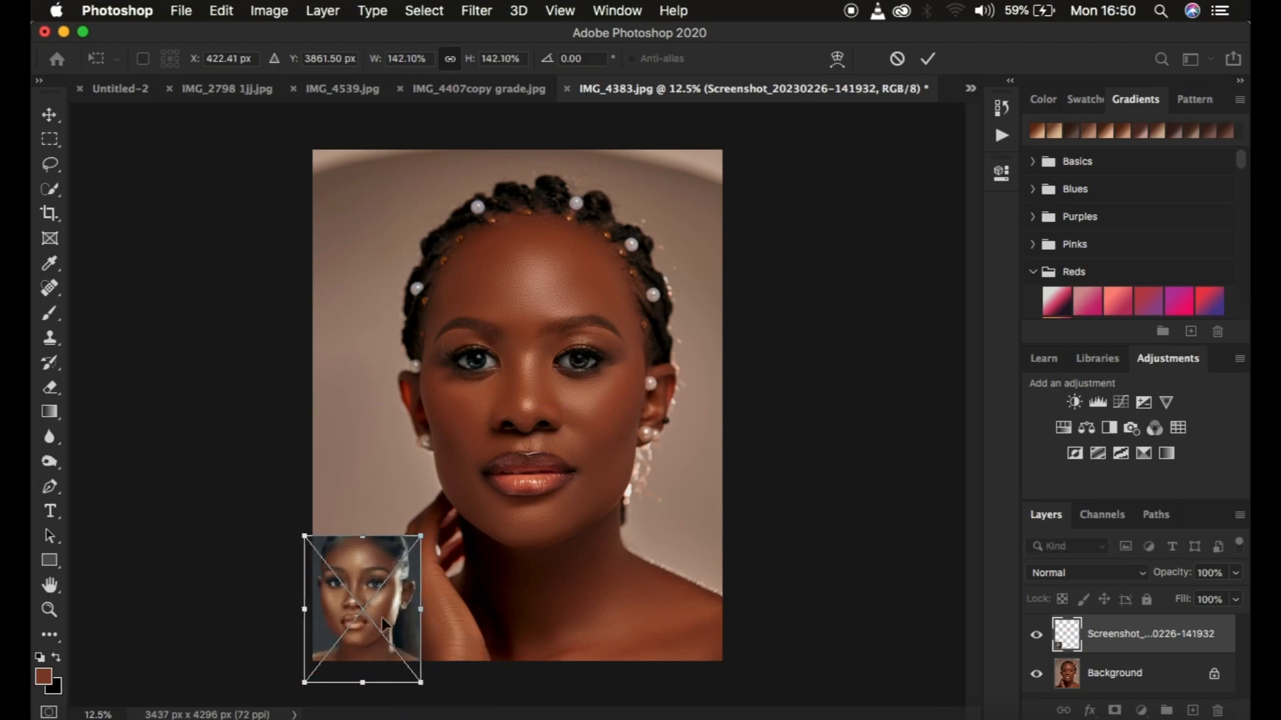
{"action": "key", "text": "Return"}
{"action": "key", "text": "l"}
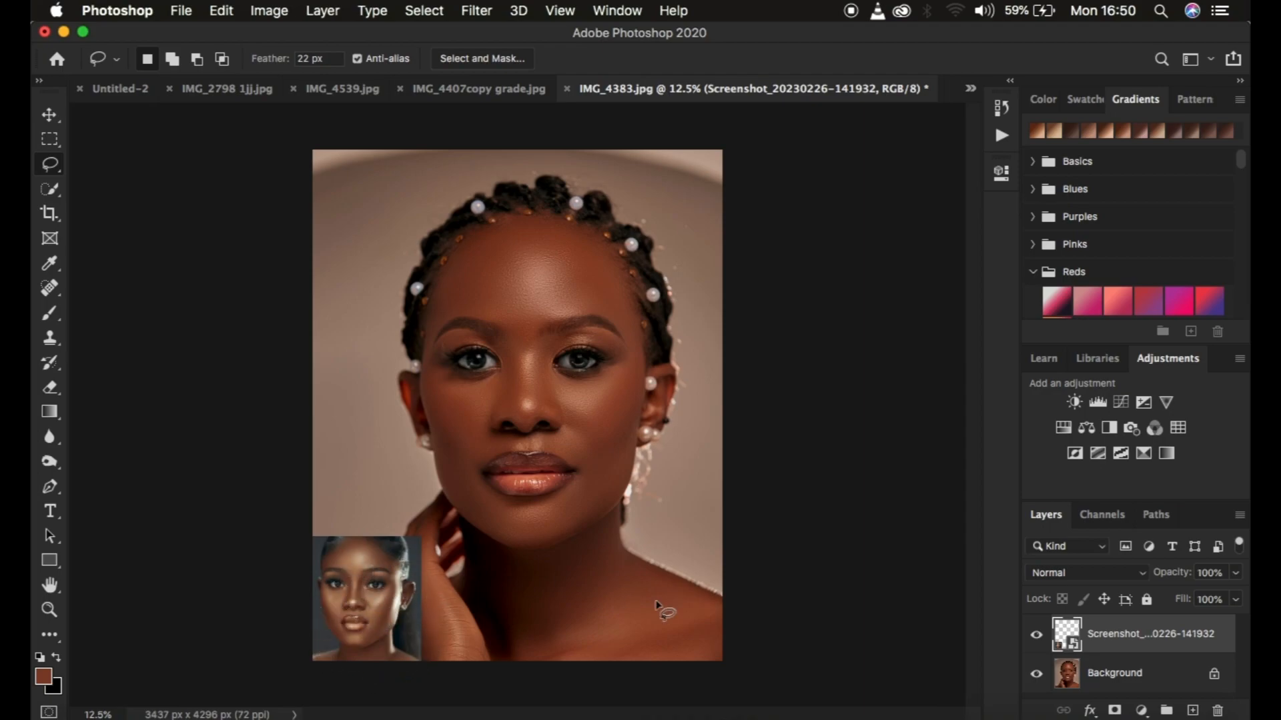
Add a Curves adjustment layer directly above the Background and make its curve, not its mask, active
{"action": "left_click", "coordinate": [1151, 684]}
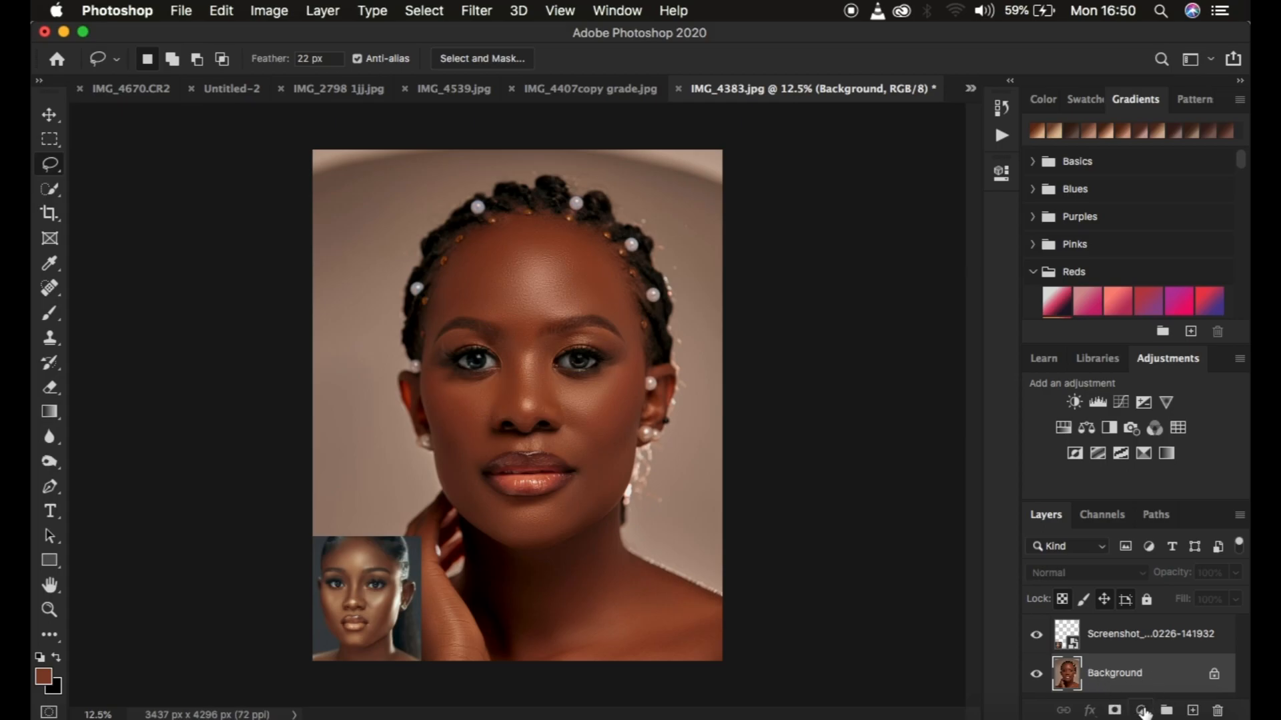
{"action": "left_click", "coordinate": [1142, 711]}
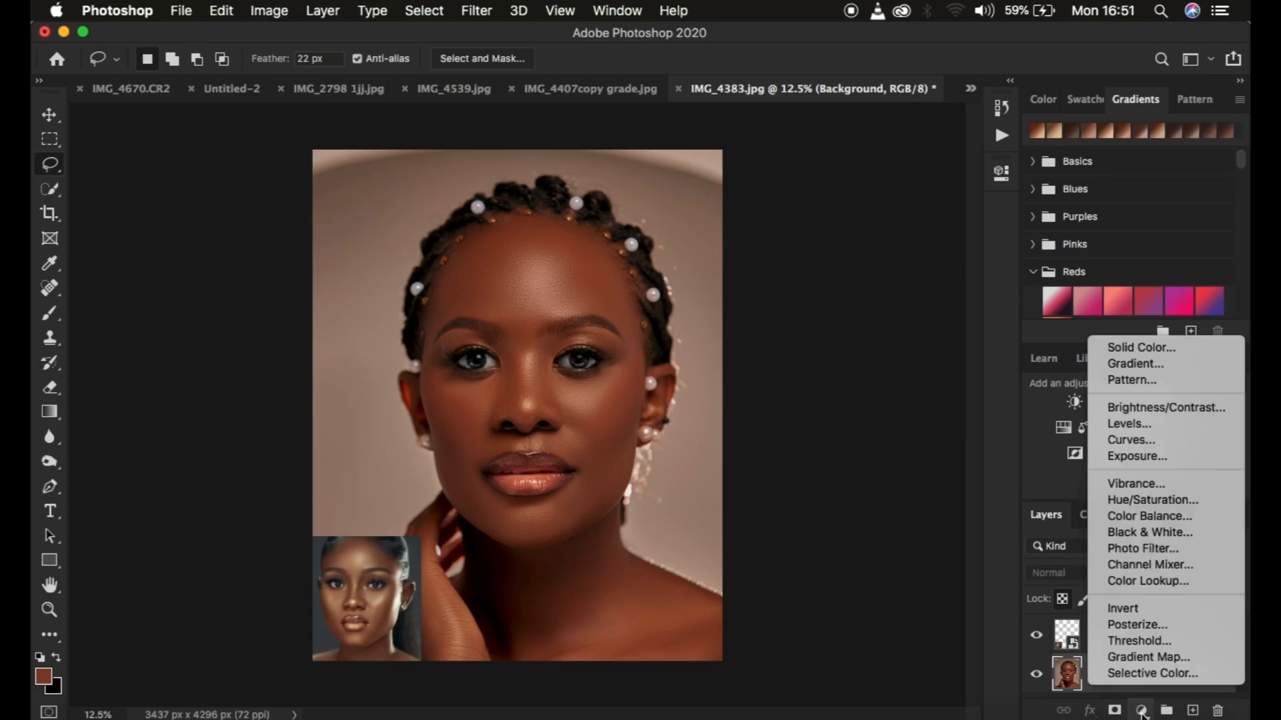
{"action": "left_click", "coordinate": [1133, 439]}
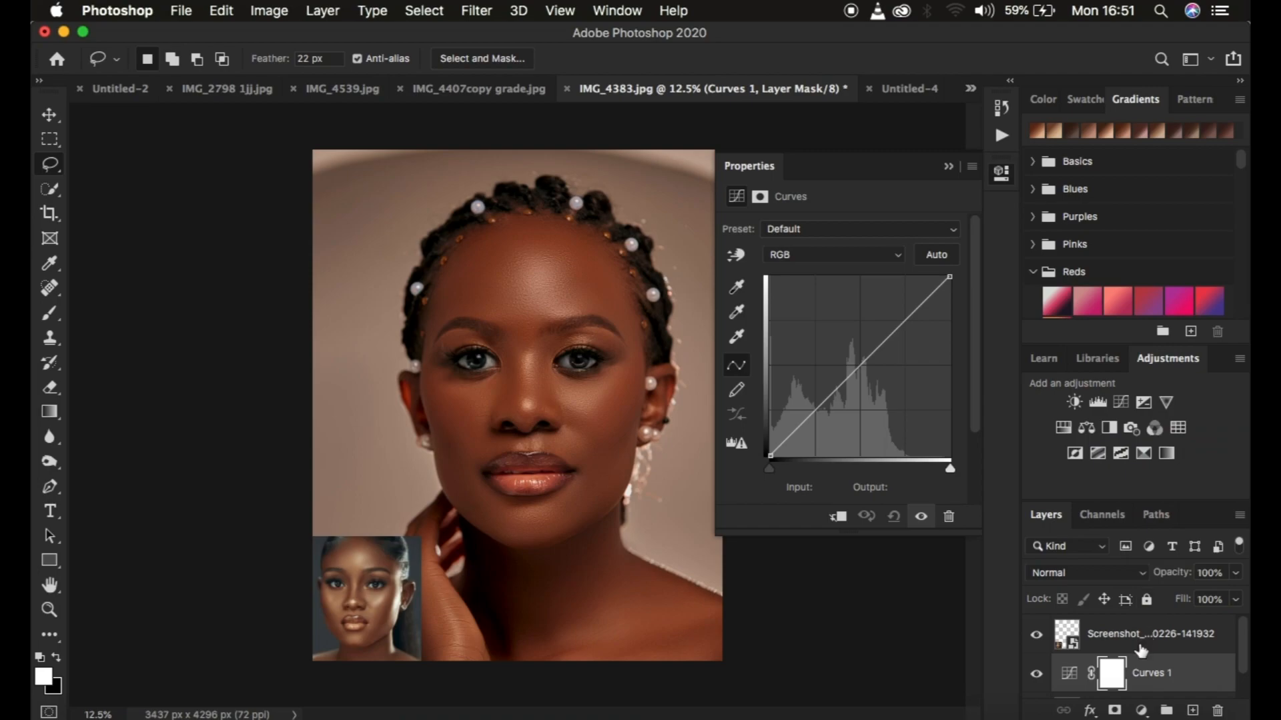
{"action": "scroll", "coordinate": [1175, 665], "scroll_direction": "down", "scroll_amount": 2}
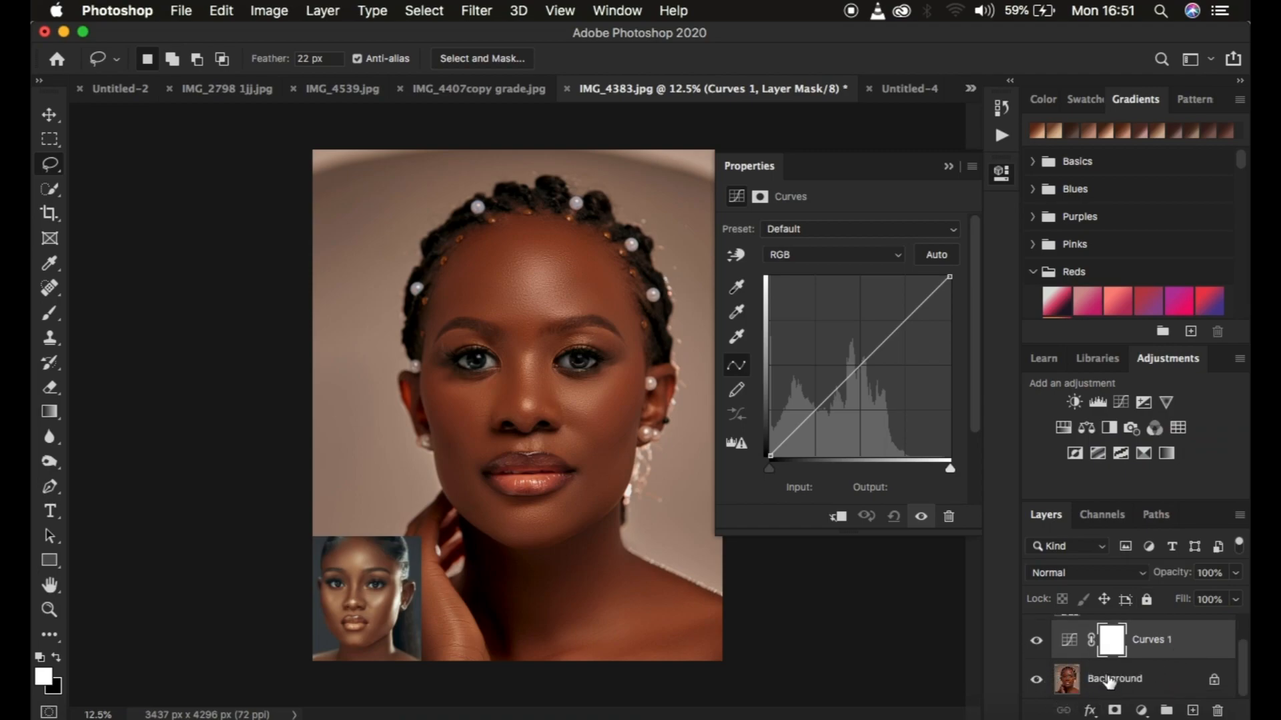
{"action": "scroll", "coordinate": [1151, 670], "scroll_direction": "up", "scroll_amount": 2}
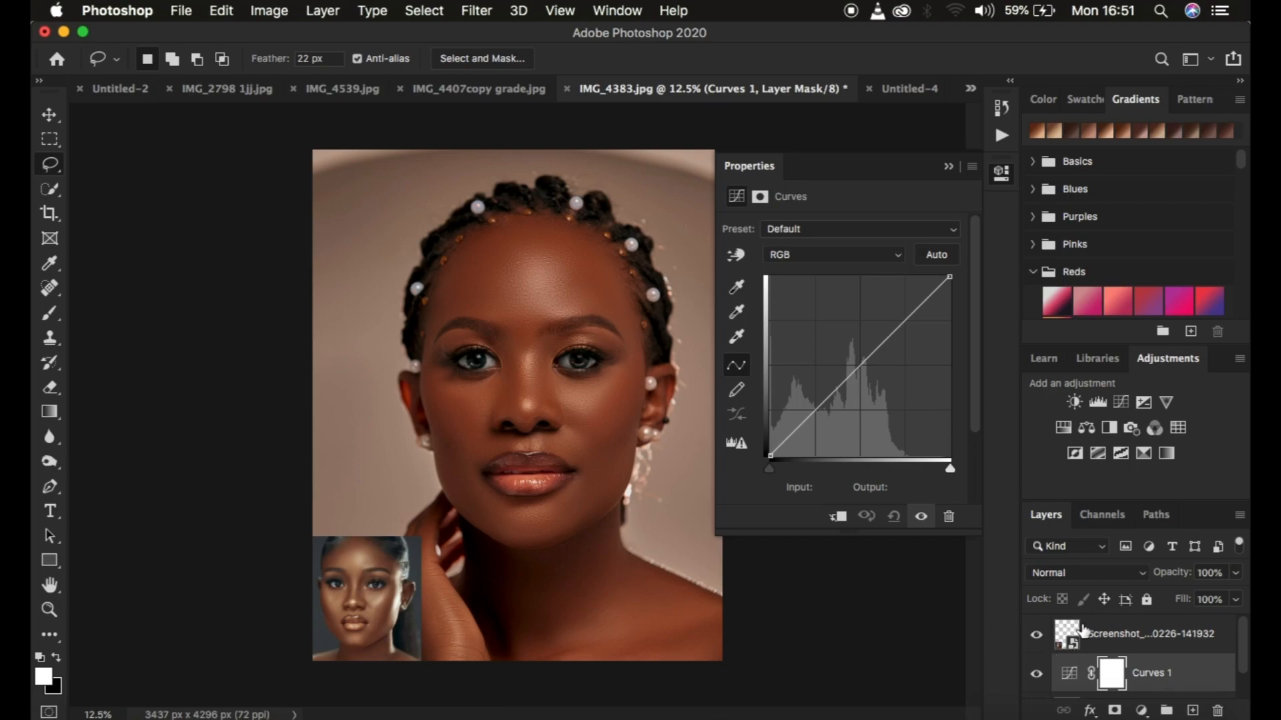
{"action": "left_click", "coordinate": [1071, 678]}
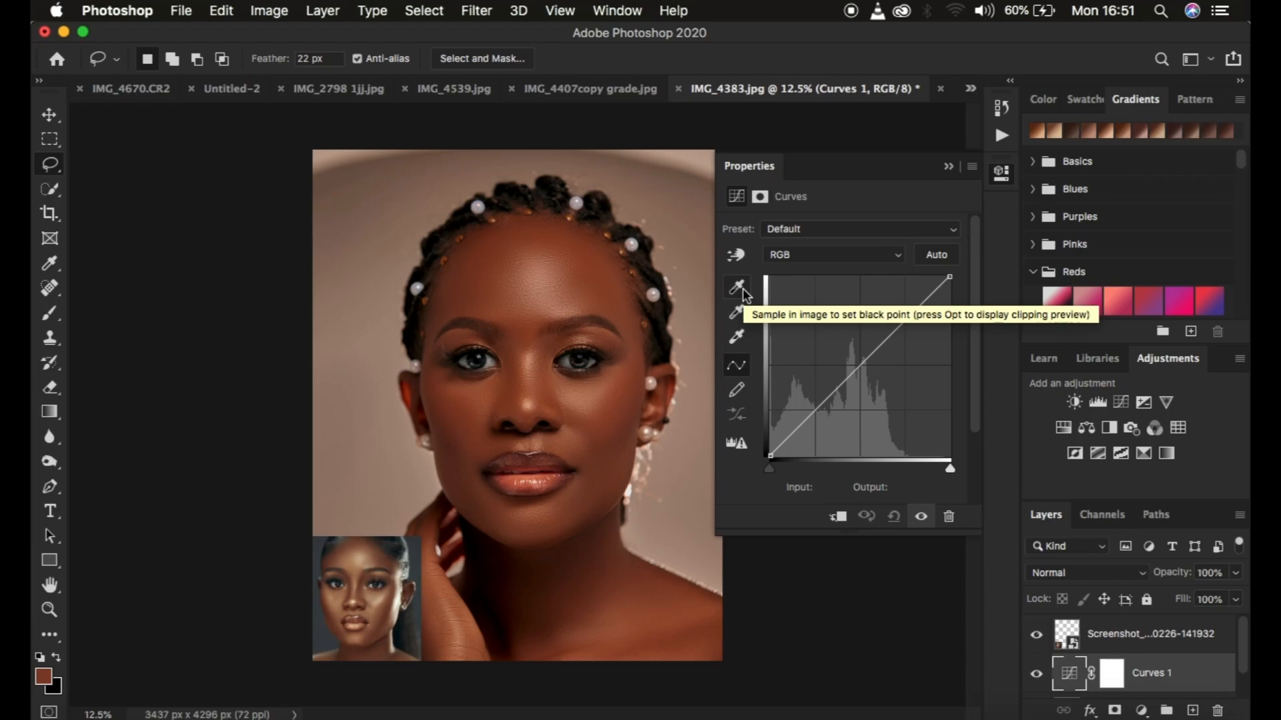
Set the Curves highlight target color to dcd4bf, sampled from the reference face's nose highlight, without saving it as a default
{"action": "double_click", "coordinate": [736, 339]}
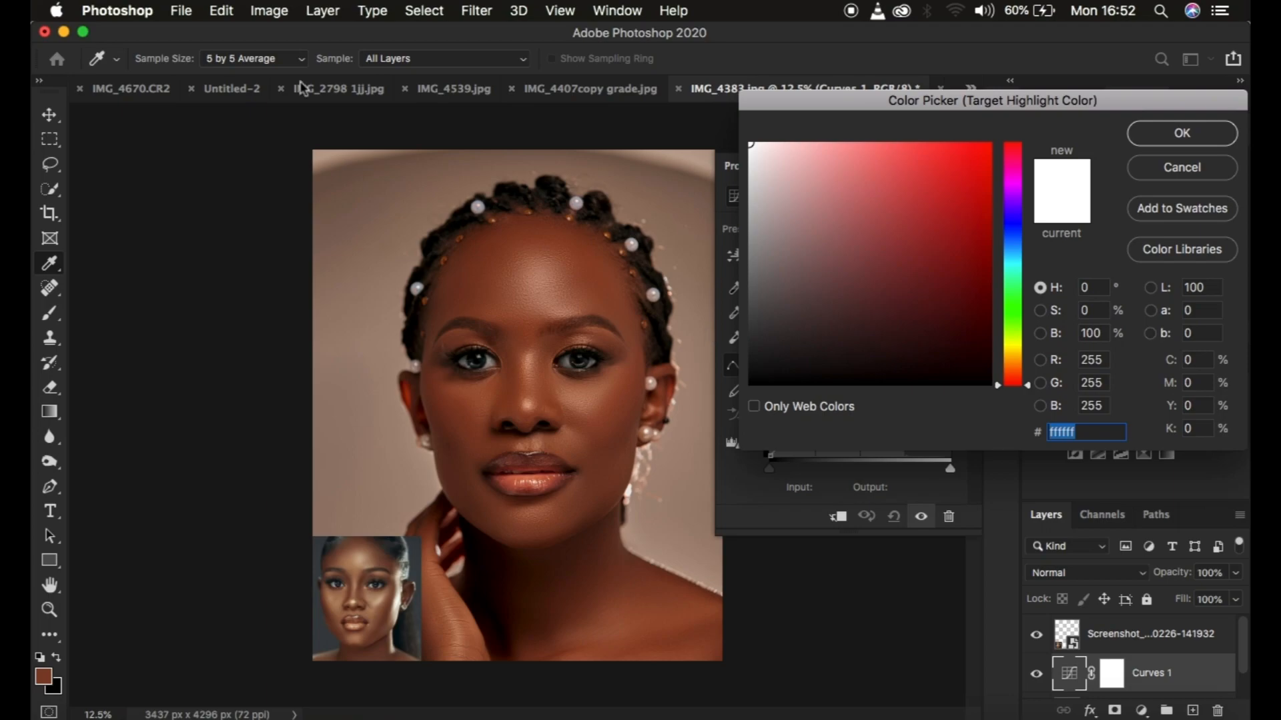
{"action": "left_click", "coordinate": [251, 59]}
{"action": "left_click", "coordinate": [252, 63]}
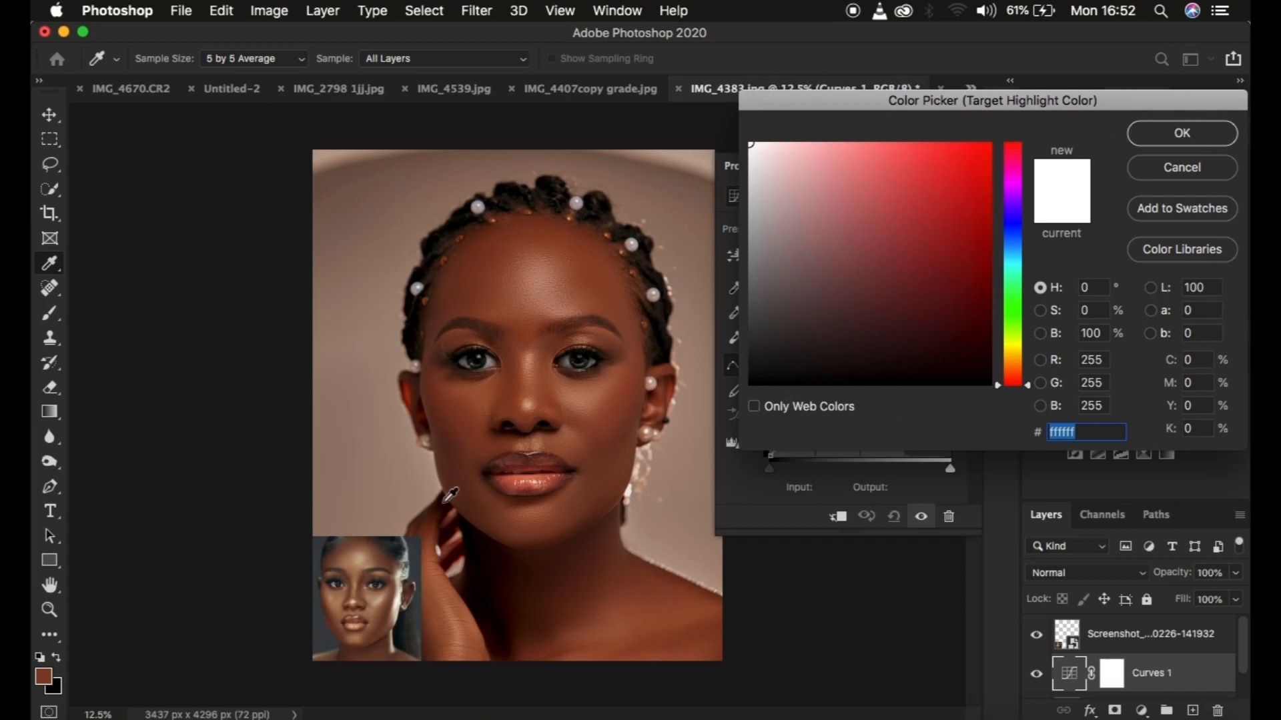
{"action": "key", "text": "super+plus"}
{"action": "key", "text": "super+plus"}
{"action": "key", "text": "super+plus"}
{"action": "key", "text": "super+plus"}
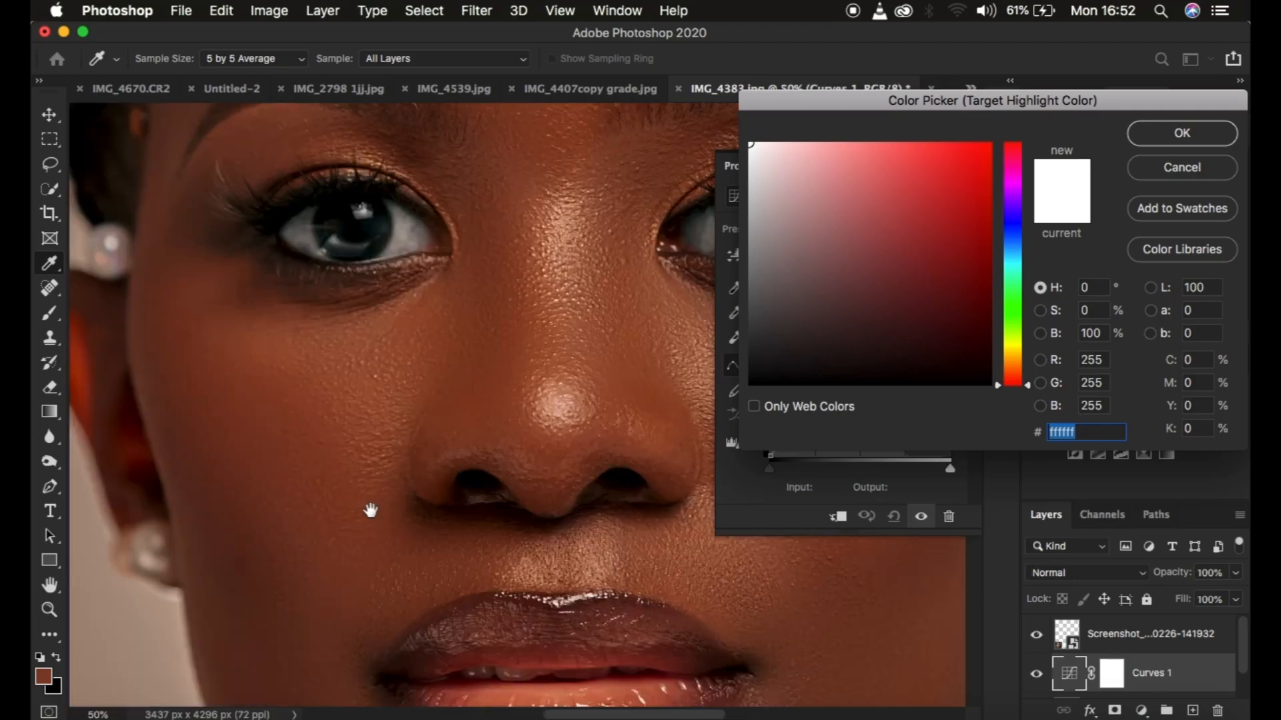
{"action": "left_click_drag", "start_coordinate": [366, 518], "coordinate": [472, 325]}
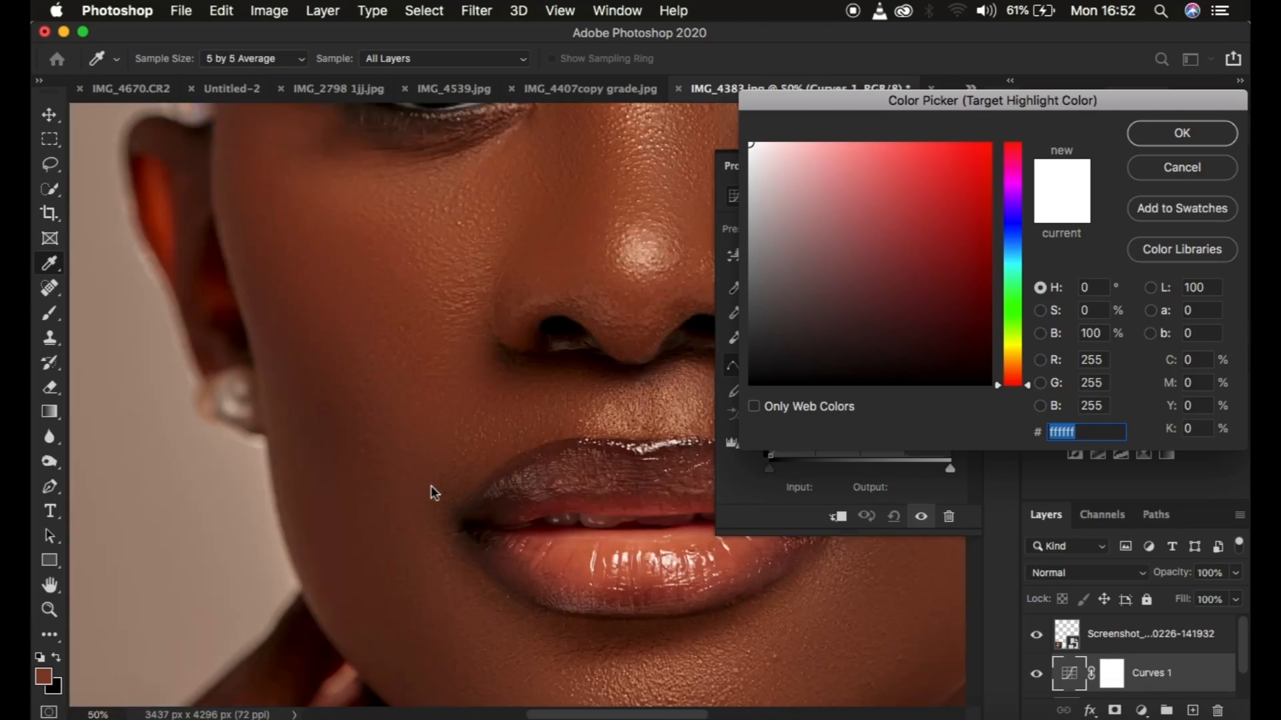
{"action": "scroll", "coordinate": [431, 486], "scroll_direction": "down", "scroll_amount": 10}
{"action": "scroll", "coordinate": [438, 481], "scroll_direction": "left", "scroll_amount": 5}
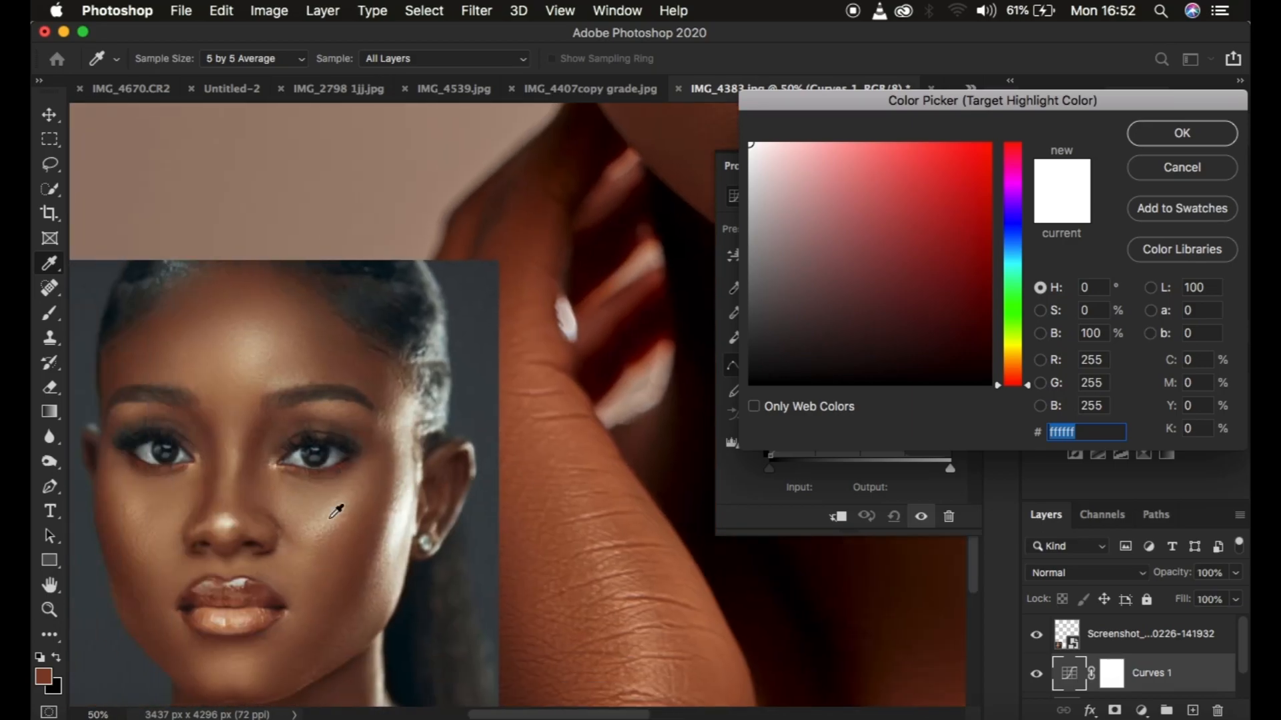
{"action": "left_click", "coordinate": [229, 521]}
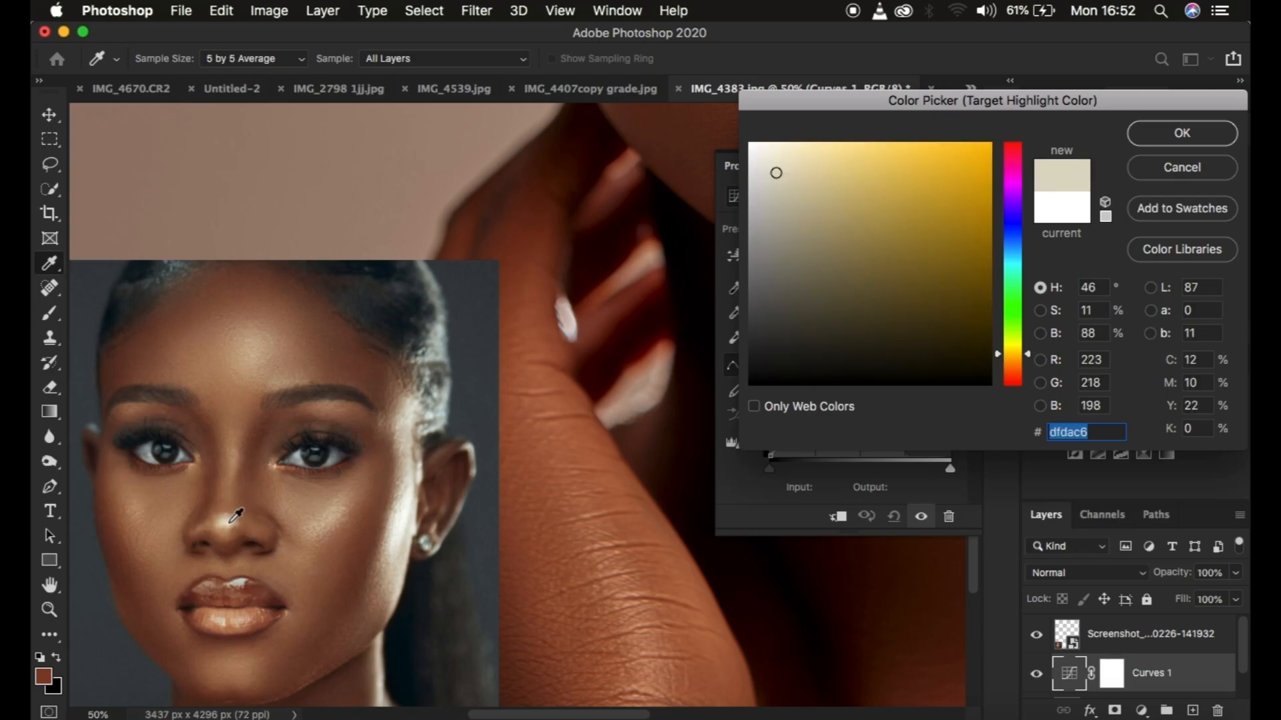
{"action": "left_click", "coordinate": [230, 522]}
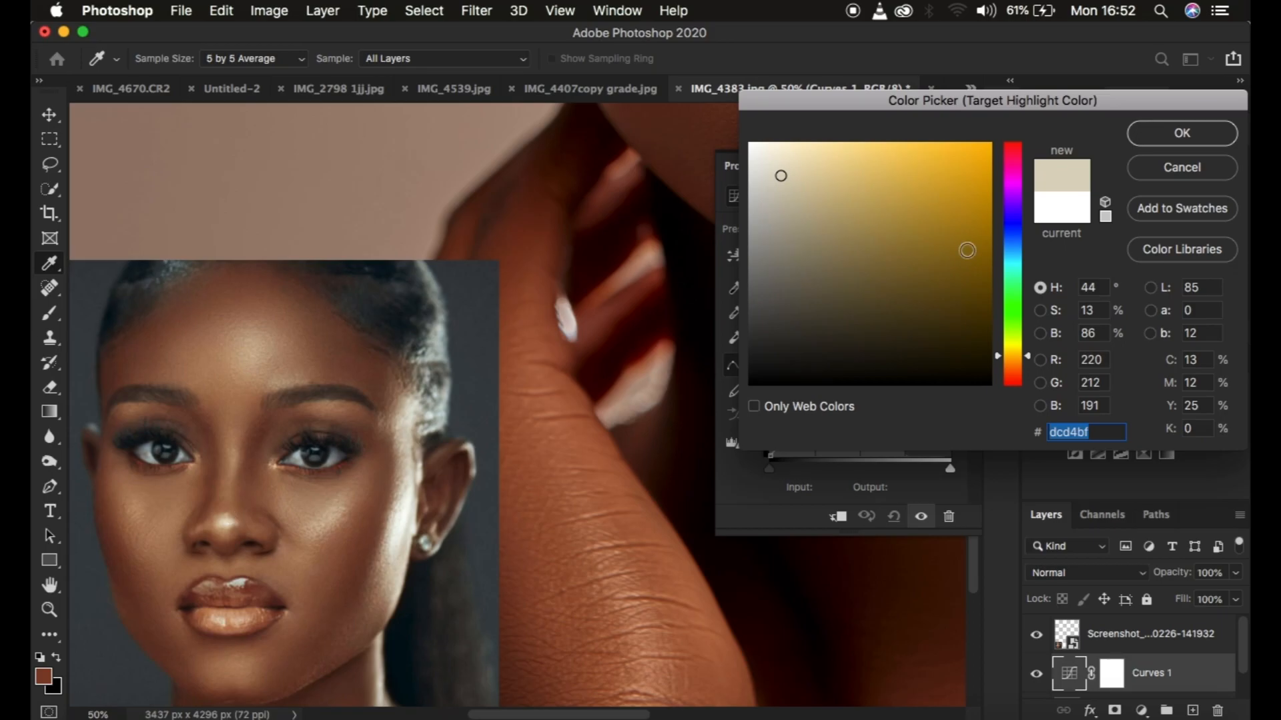
{"action": "left_click", "coordinate": [1172, 135]}
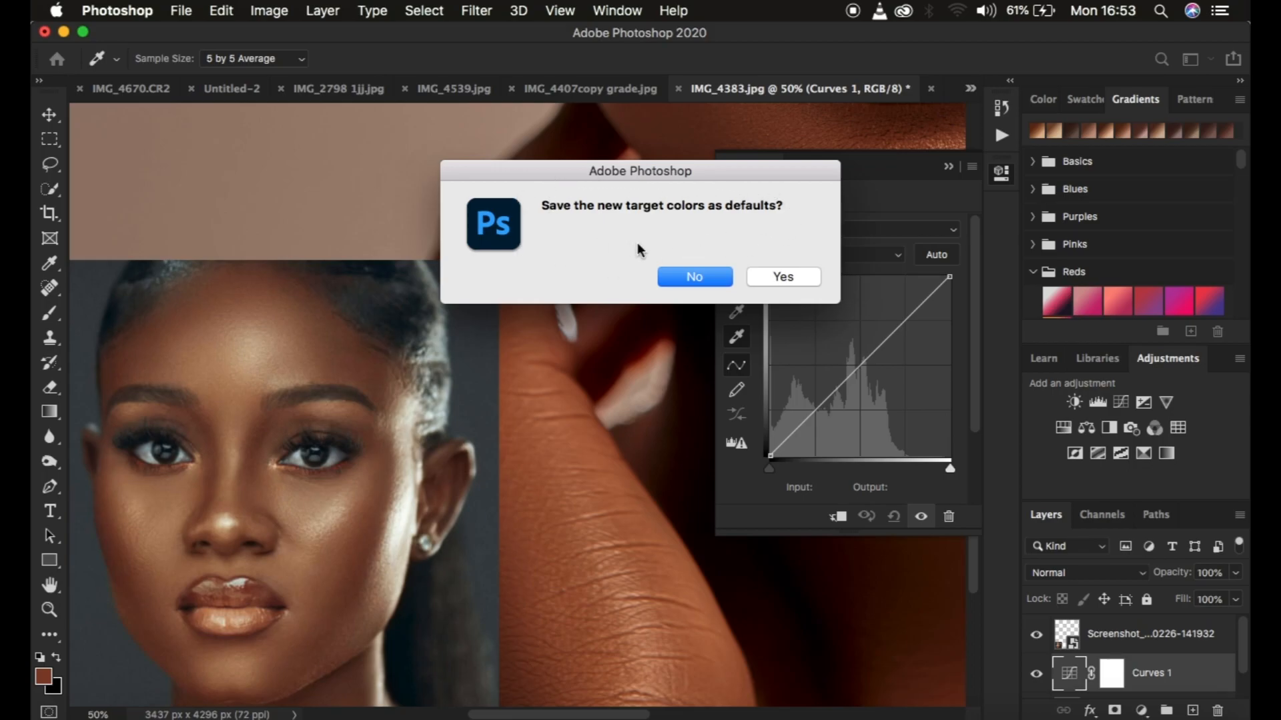
{"action": "left_click", "coordinate": [694, 277]}
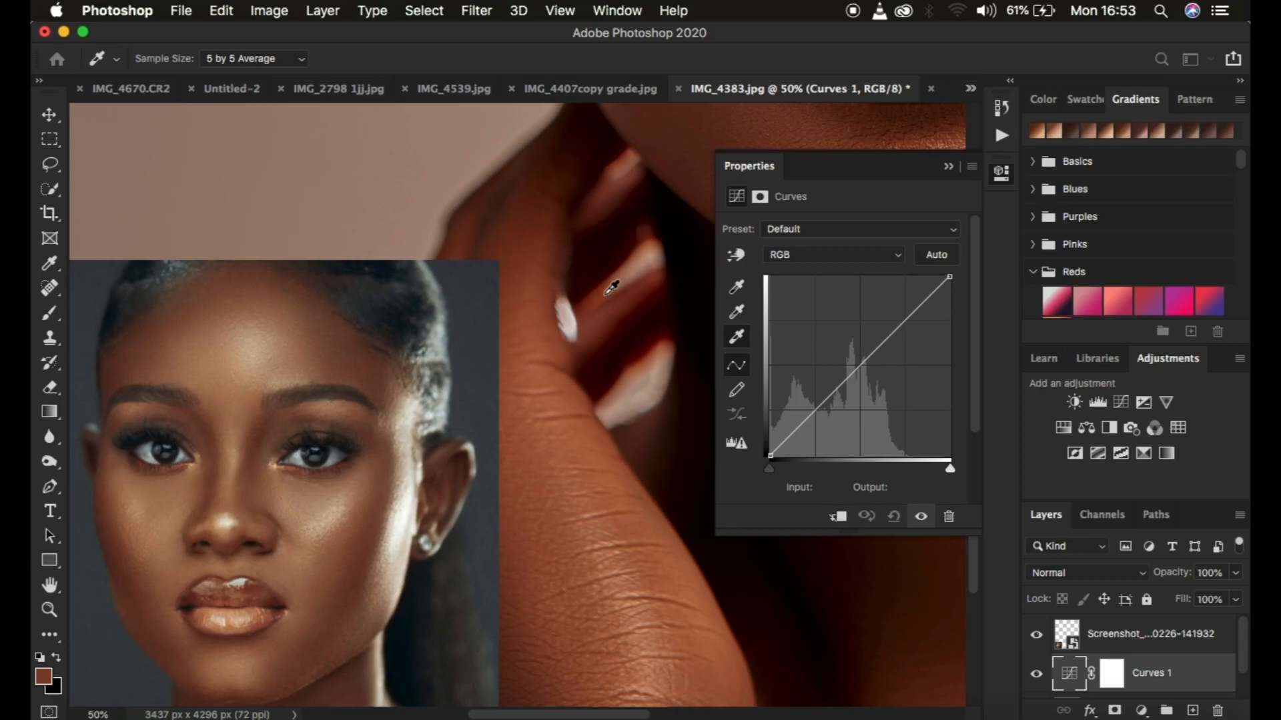
Apply the Curves white point to the bright highlight on the tip of the main portrait's nose
{"action": "key", "text": "super+minus"}
{"action": "key", "text": "super+minus"}
{"action": "key", "text": "super+minus"}
{"action": "key", "text": "super+minus"}
{"action": "key", "text": "super+equal"}
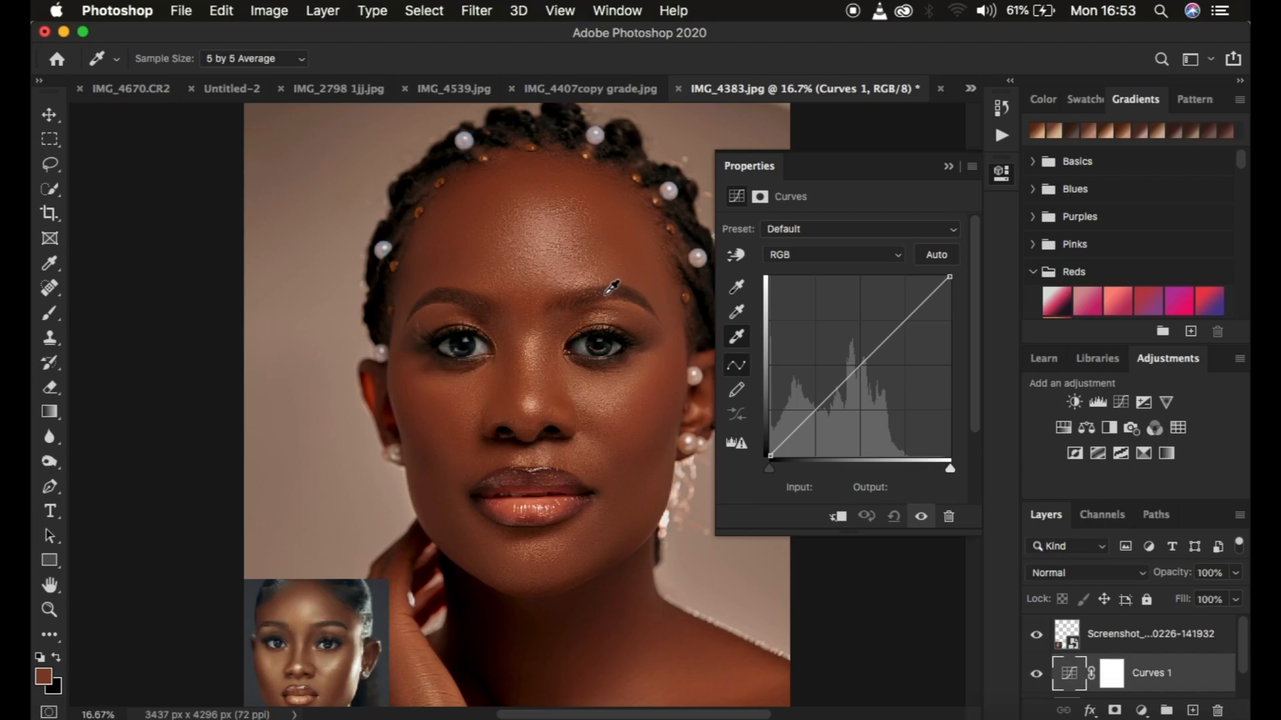
{"action": "key", "text": "super+equal"}
{"action": "key", "text": "super+equal"}
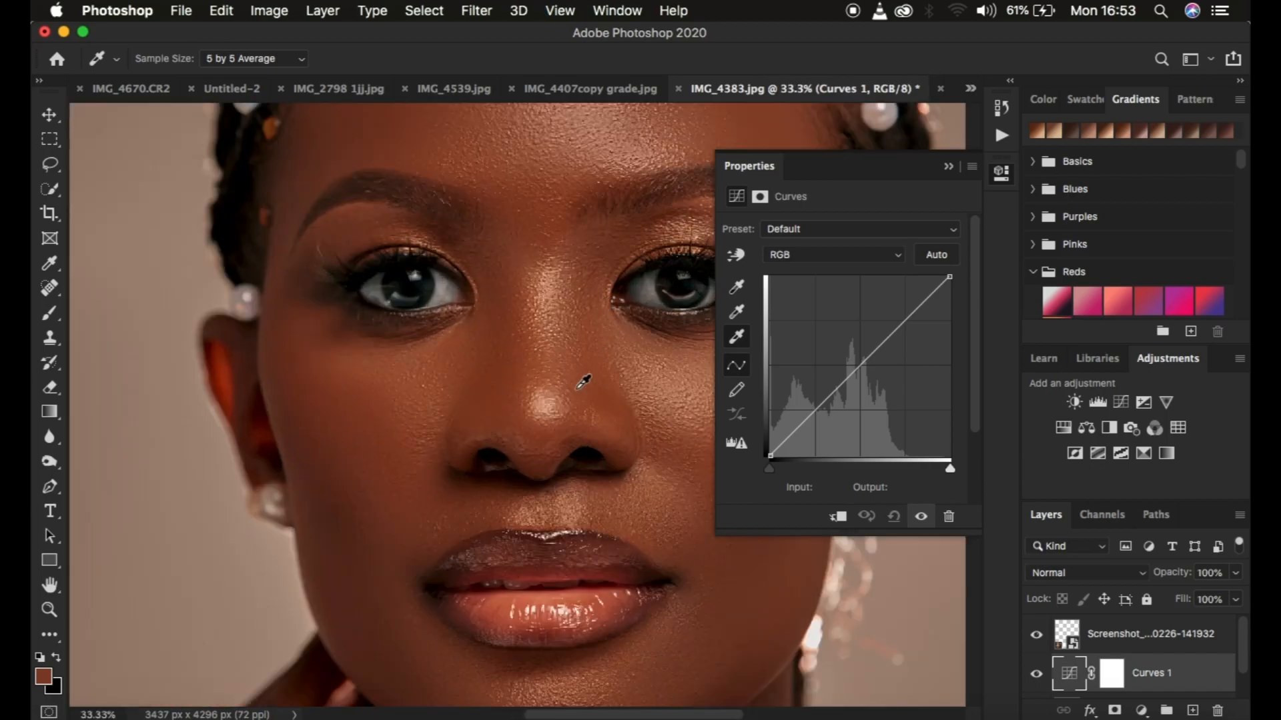
{"action": "left_click", "coordinate": [545, 408]}
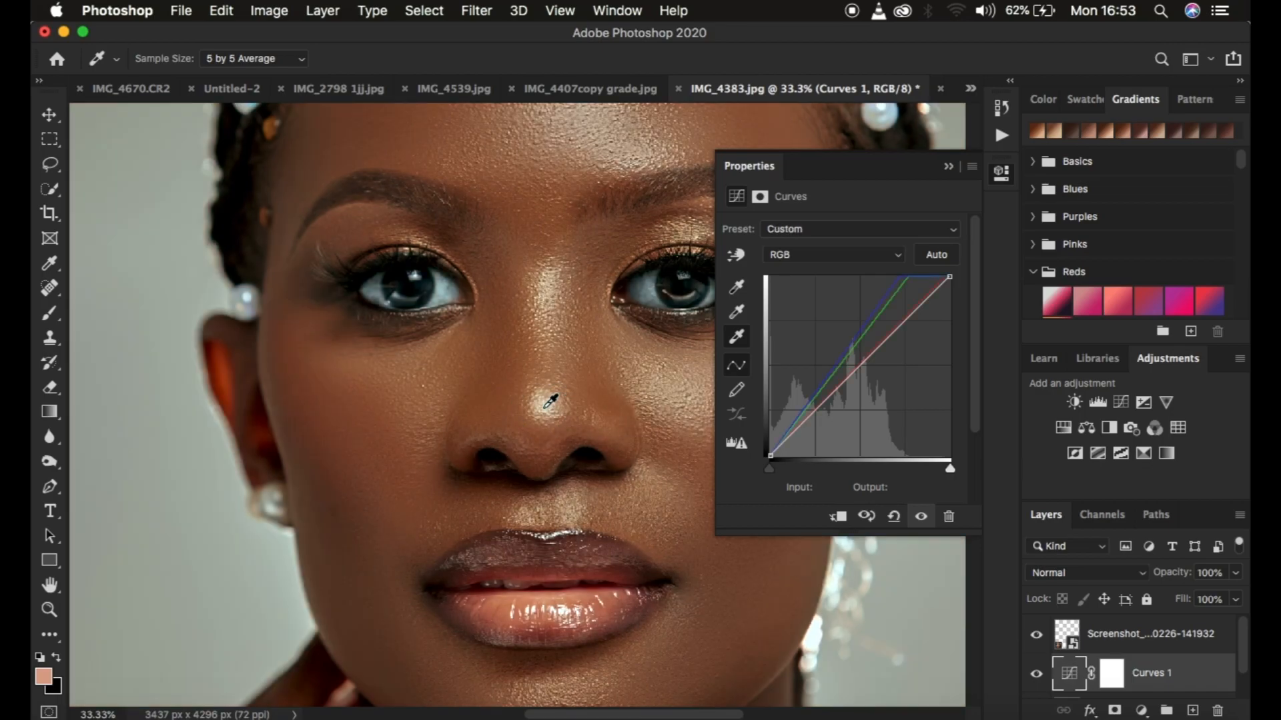
Set the Curves midtone target color to 7b4832, sampled from the reference face's cheek, without saving it as a default
{"action": "key", "text": "super+minus"}
{"action": "key", "text": "super+minus"}
{"action": "key", "text": "super+minus"}
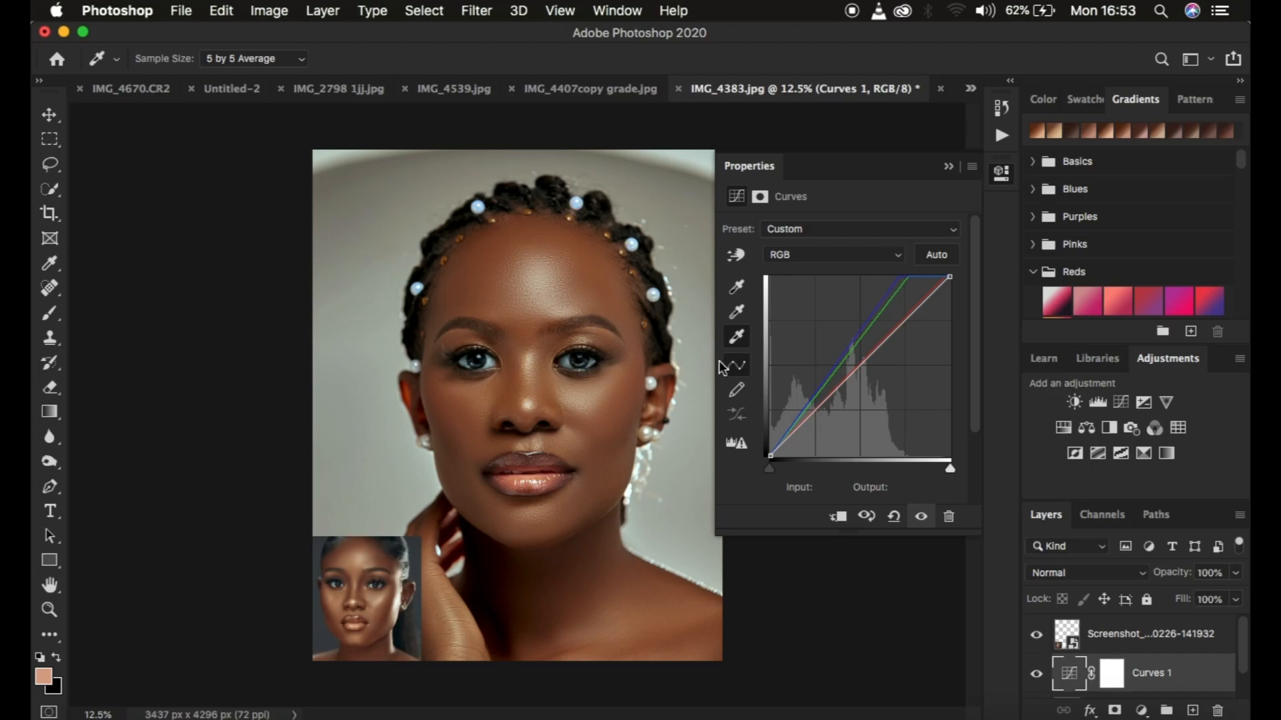
{"action": "double_click", "coordinate": [736, 312]}
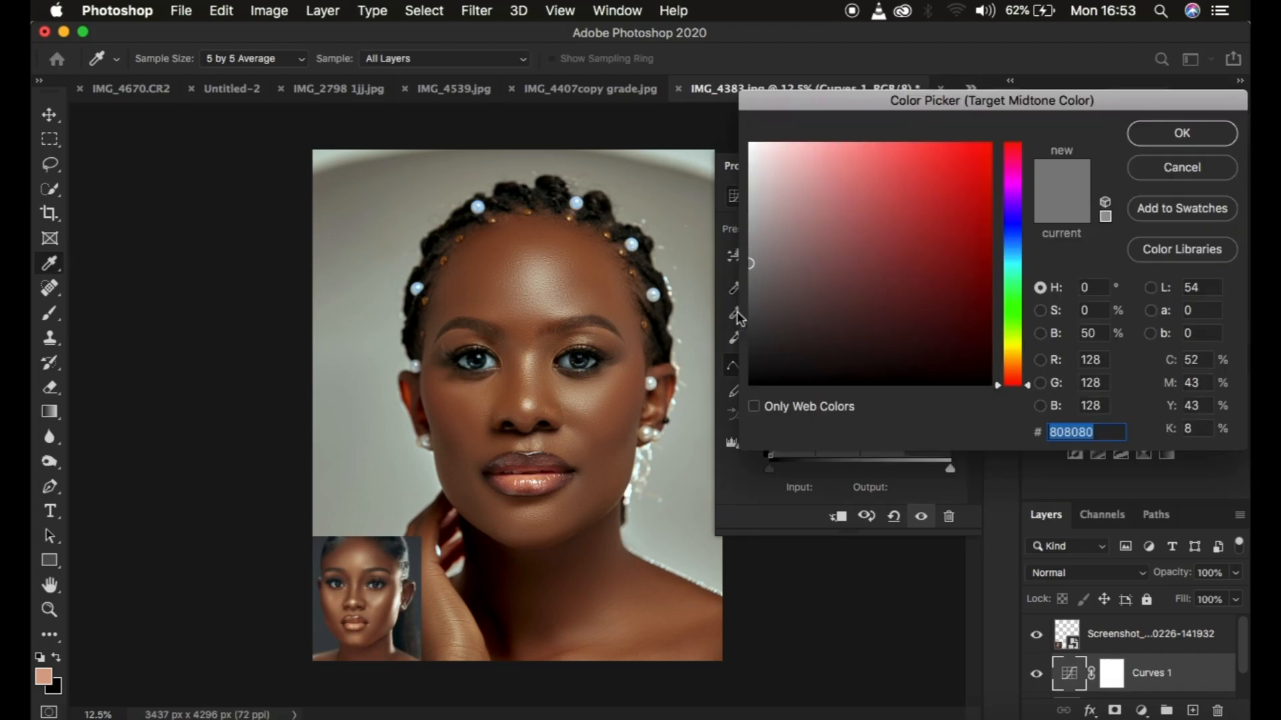
{"action": "key", "text": "super+plus"}
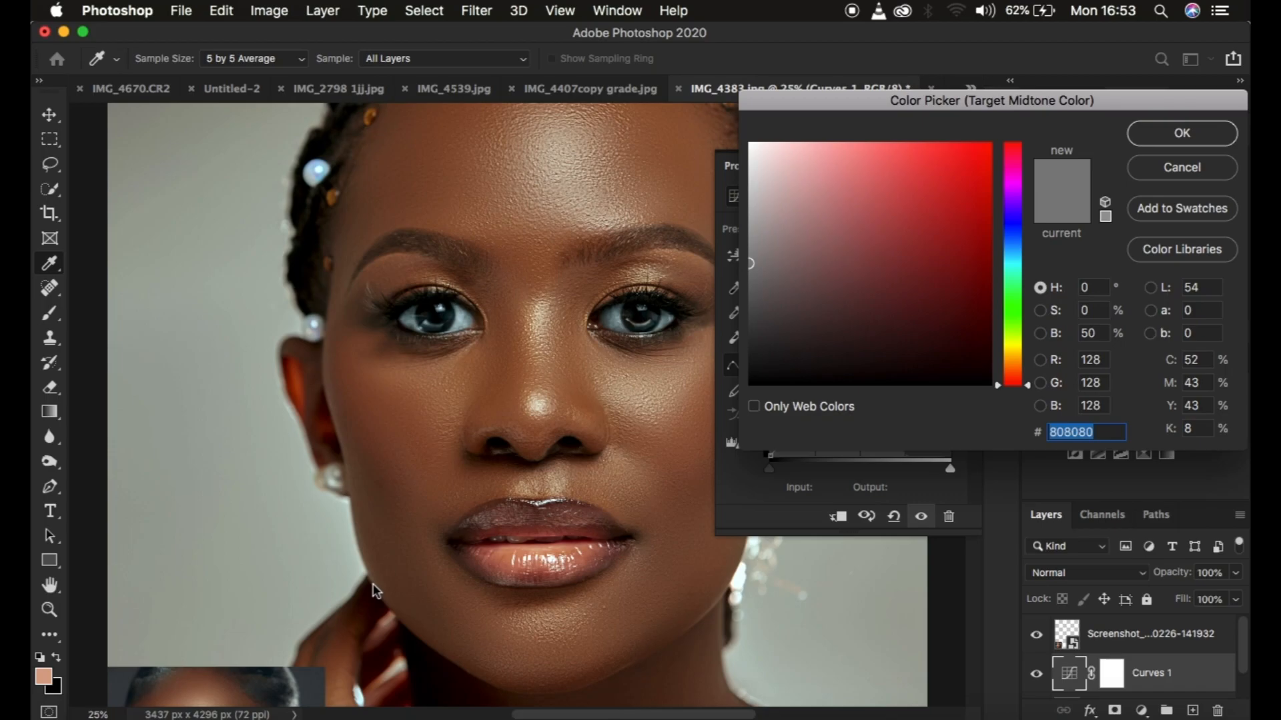
{"action": "scroll", "coordinate": [375, 583], "scroll_direction": "down", "scroll_amount": 10}
{"action": "scroll", "coordinate": [375, 584], "scroll_direction": "left", "scroll_amount": 4}
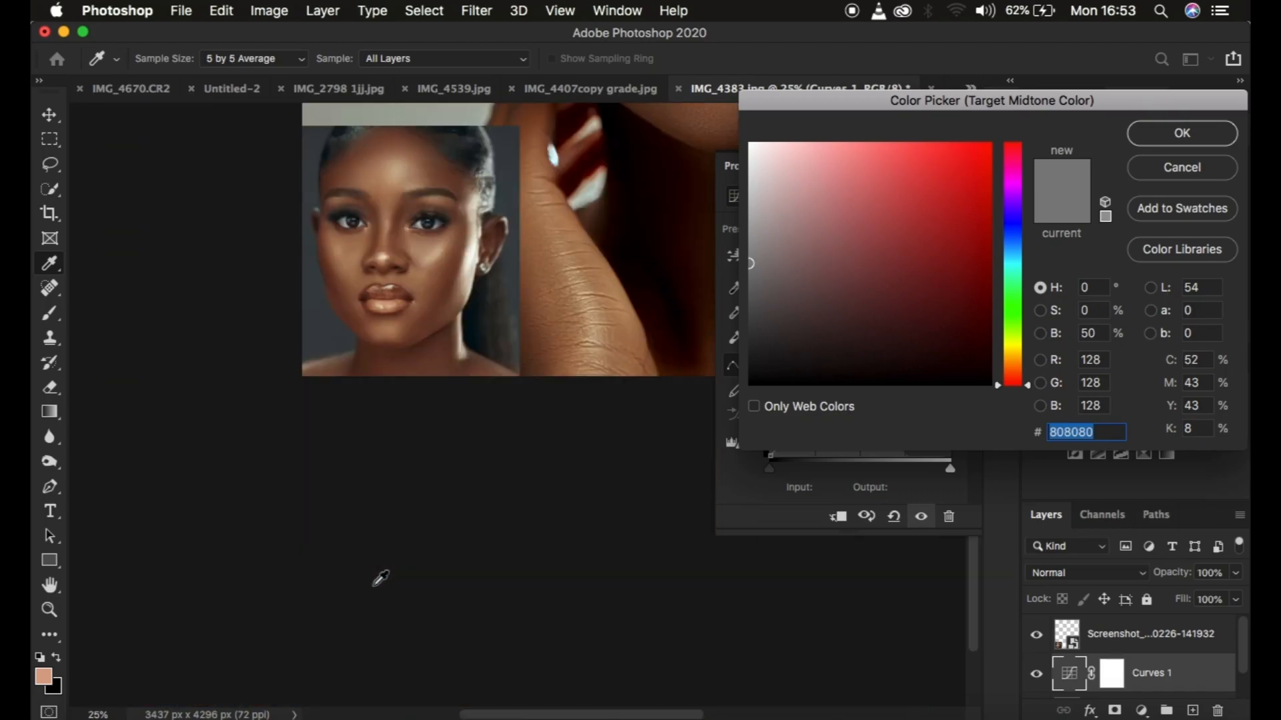
{"action": "left_click", "coordinate": [450, 267]}
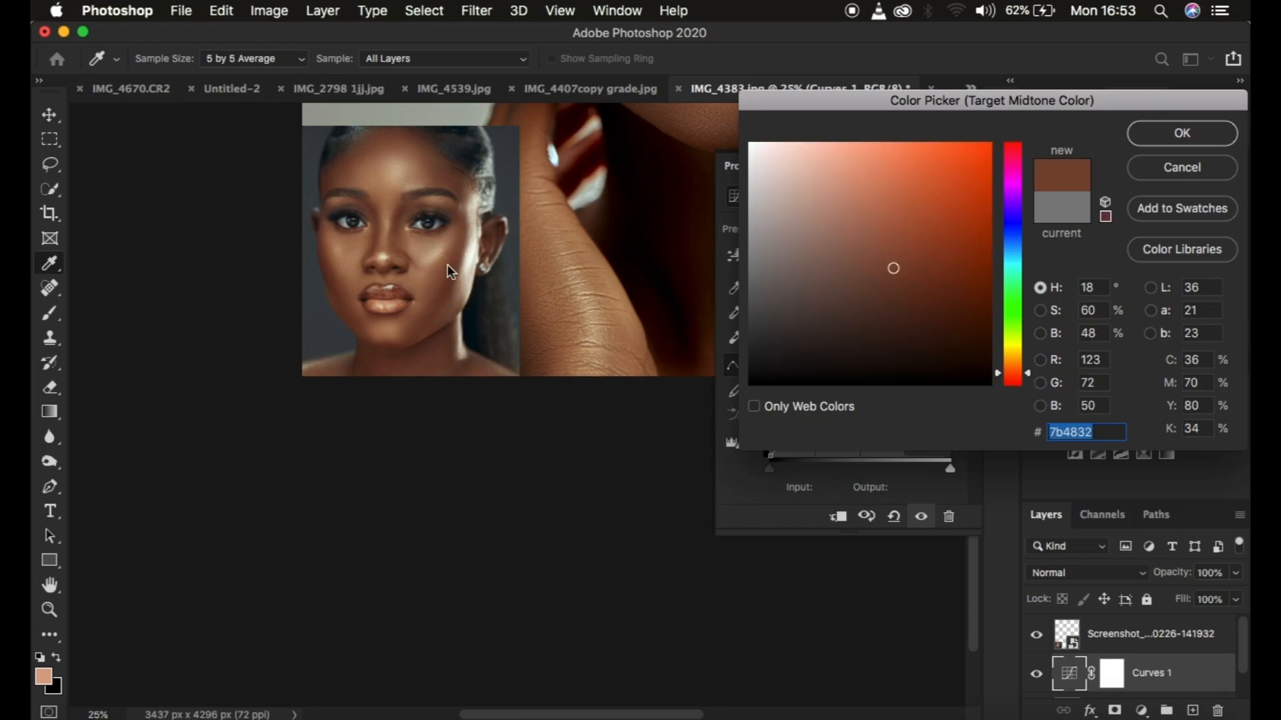
{"action": "left_click", "coordinate": [1181, 137]}
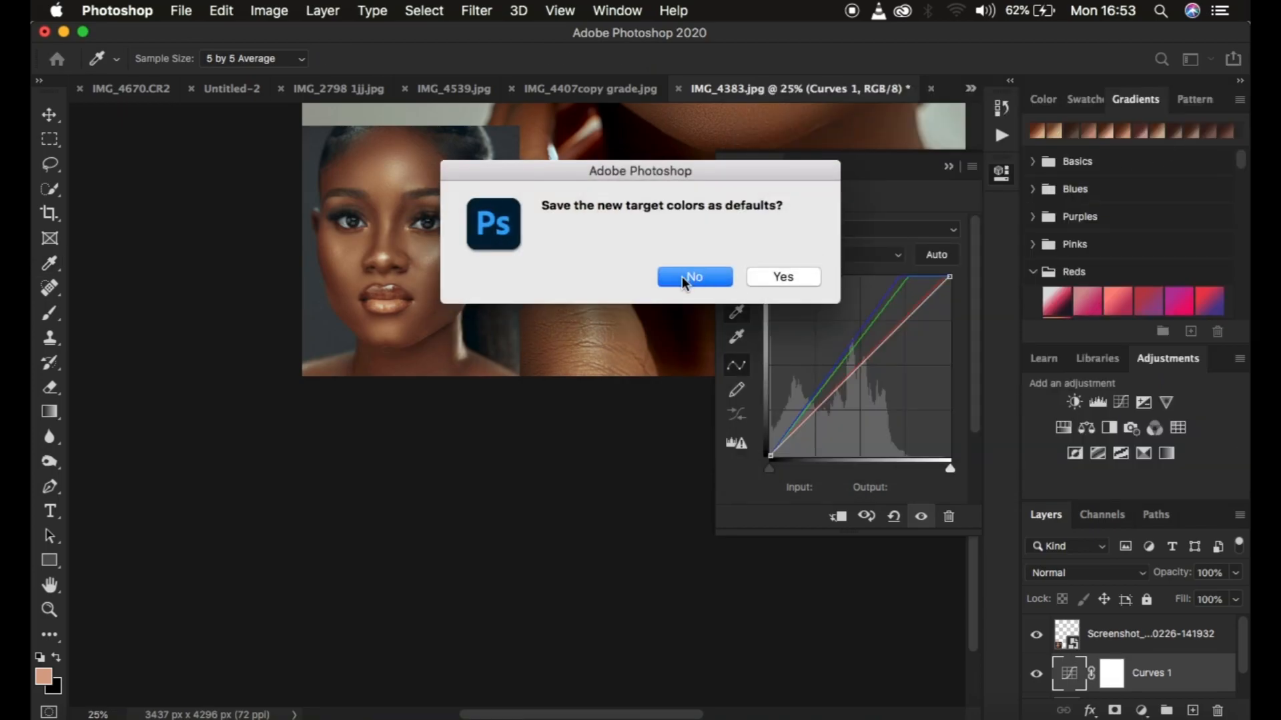
{"action": "left_click", "coordinate": [695, 277]}
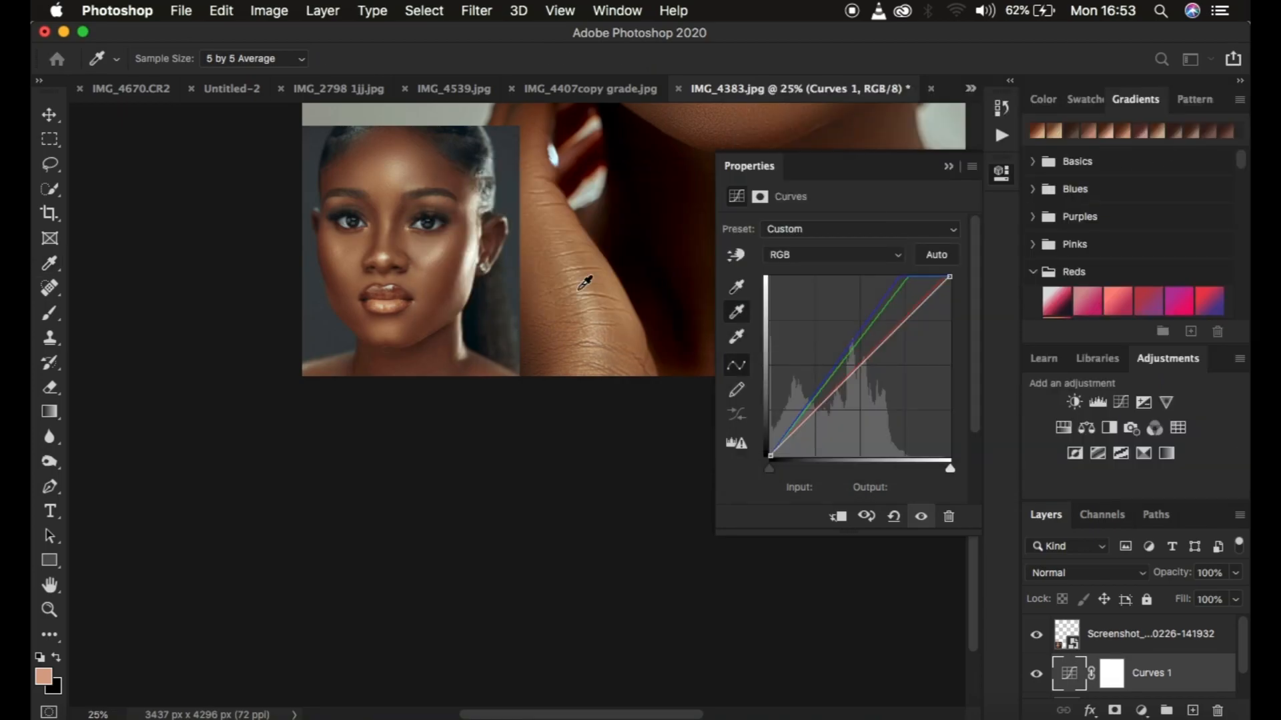
Apply the Curves midtone gray point to the main portrait's cheek beside the pearl earring, trying the forehead as well
{"action": "key", "text": "super+minus"}
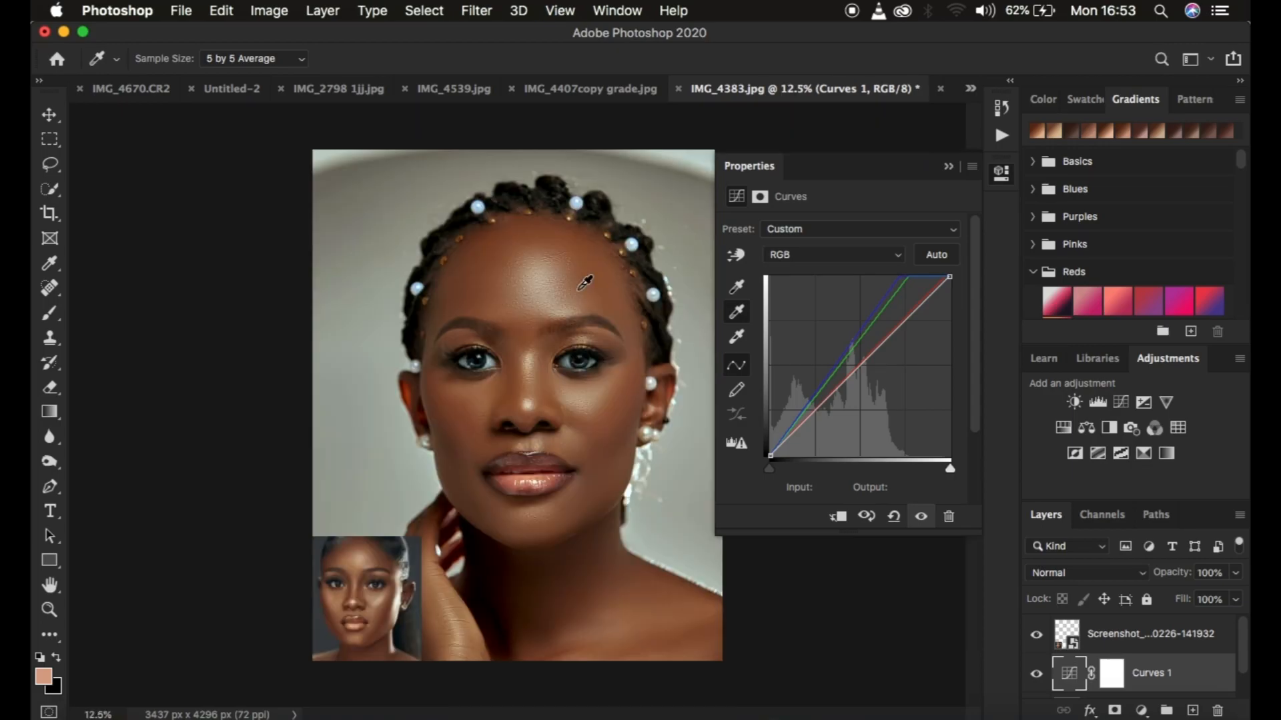
{"action": "left_click", "coordinate": [637, 398]}
{"action": "left_click", "coordinate": [520, 310]}
{"action": "left_click", "coordinate": [627, 407]}
{"action": "left_click", "coordinate": [624, 401]}
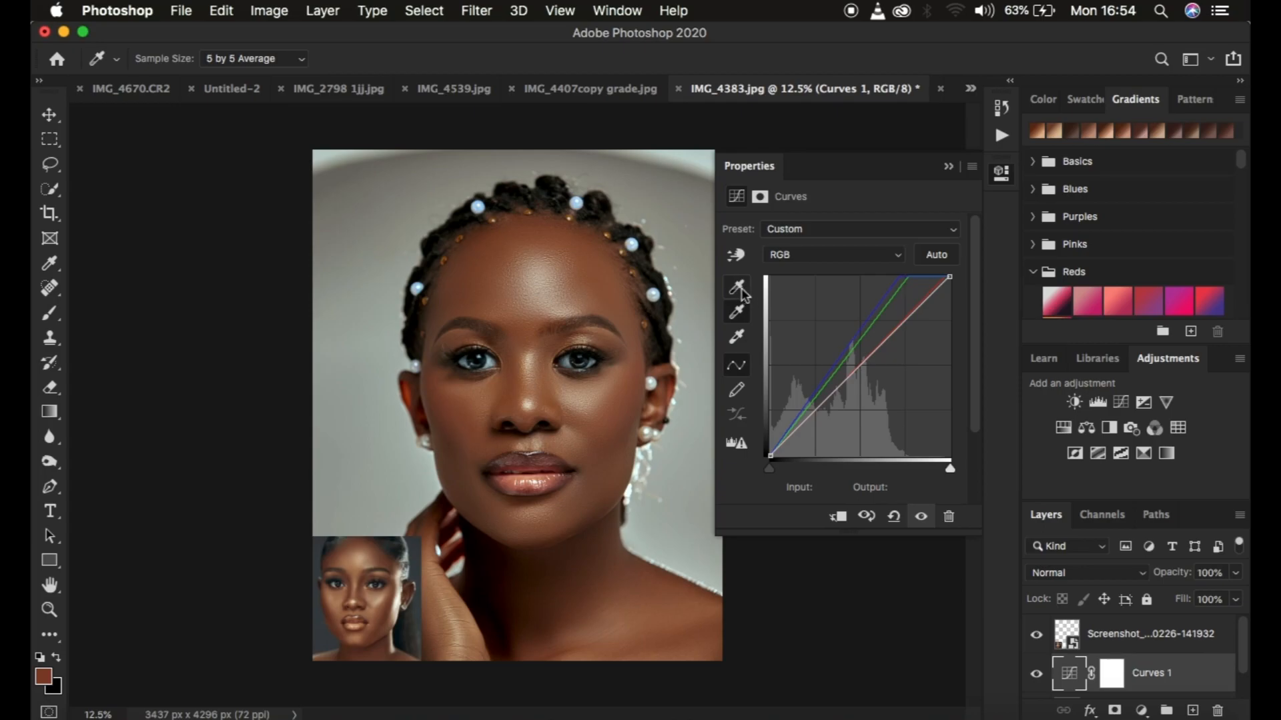
{"action": "left_click", "coordinate": [737, 312]}
{"action": "left_click", "coordinate": [948, 167]}
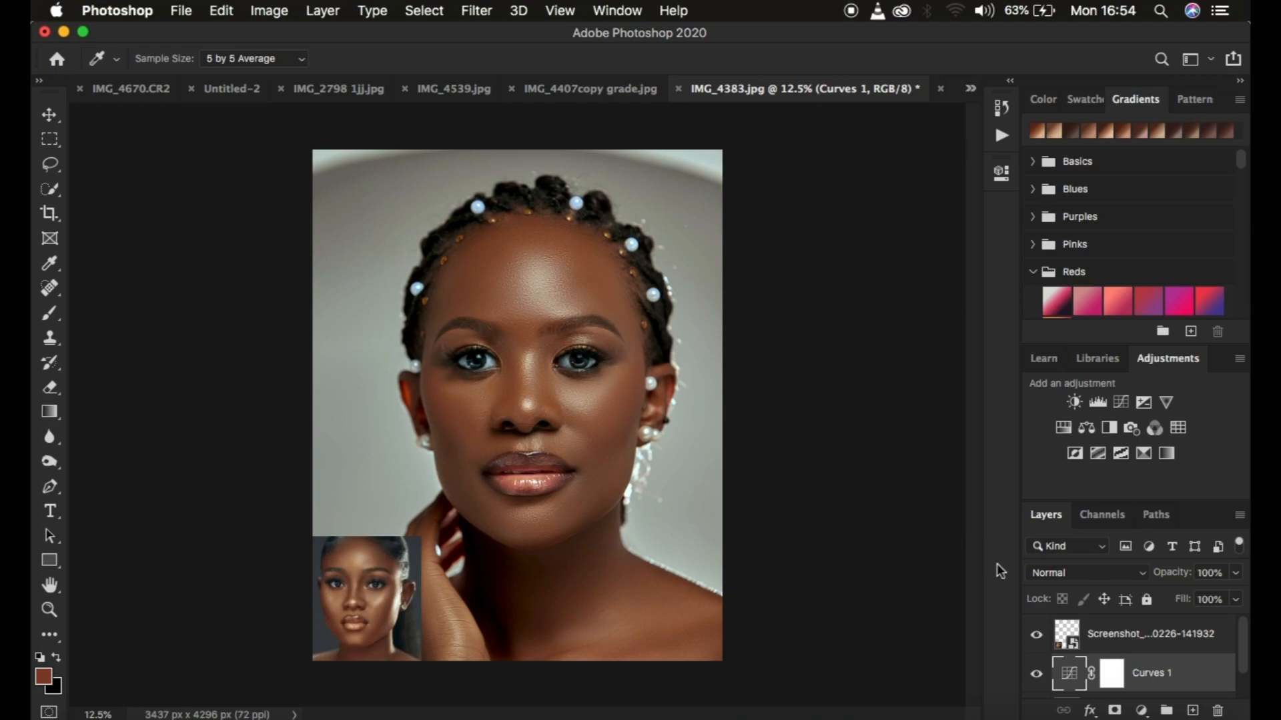
Compare the portrait with and without the Curves 1 adjustment by switching its visibility off and on
{"action": "left_click", "coordinate": [1166, 642]}
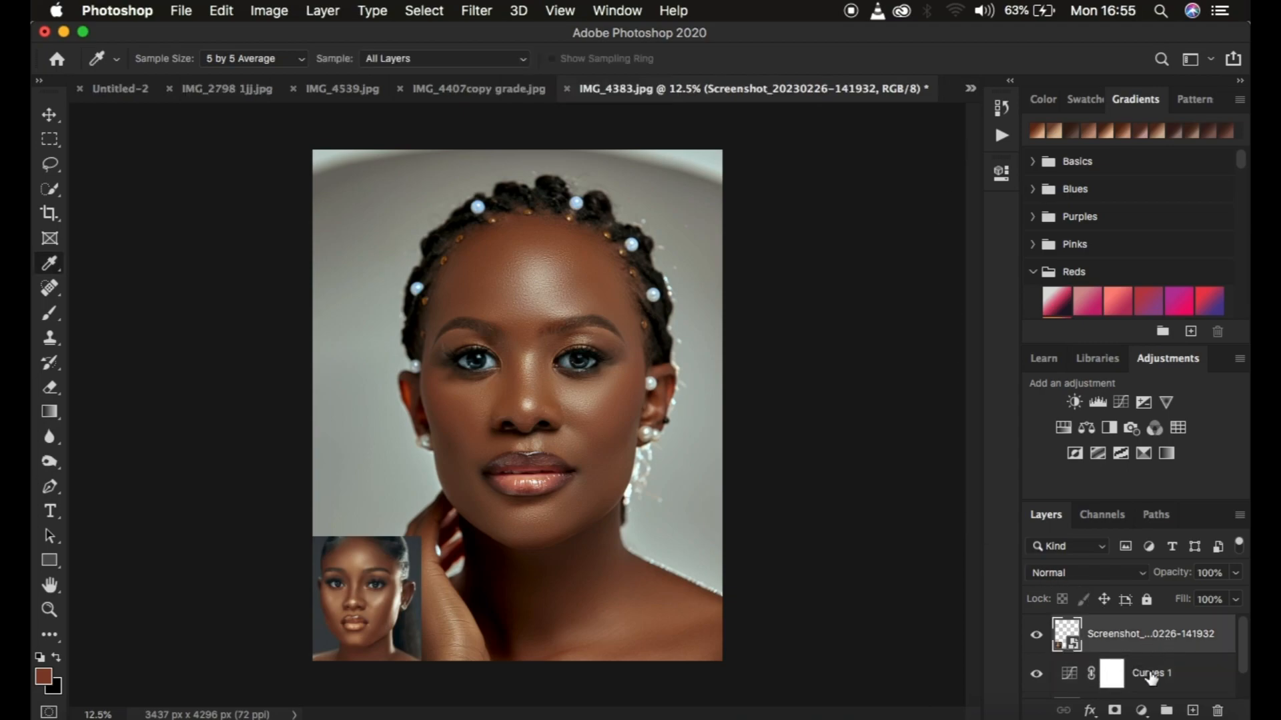
{"action": "left_click", "coordinate": [1038, 674]}
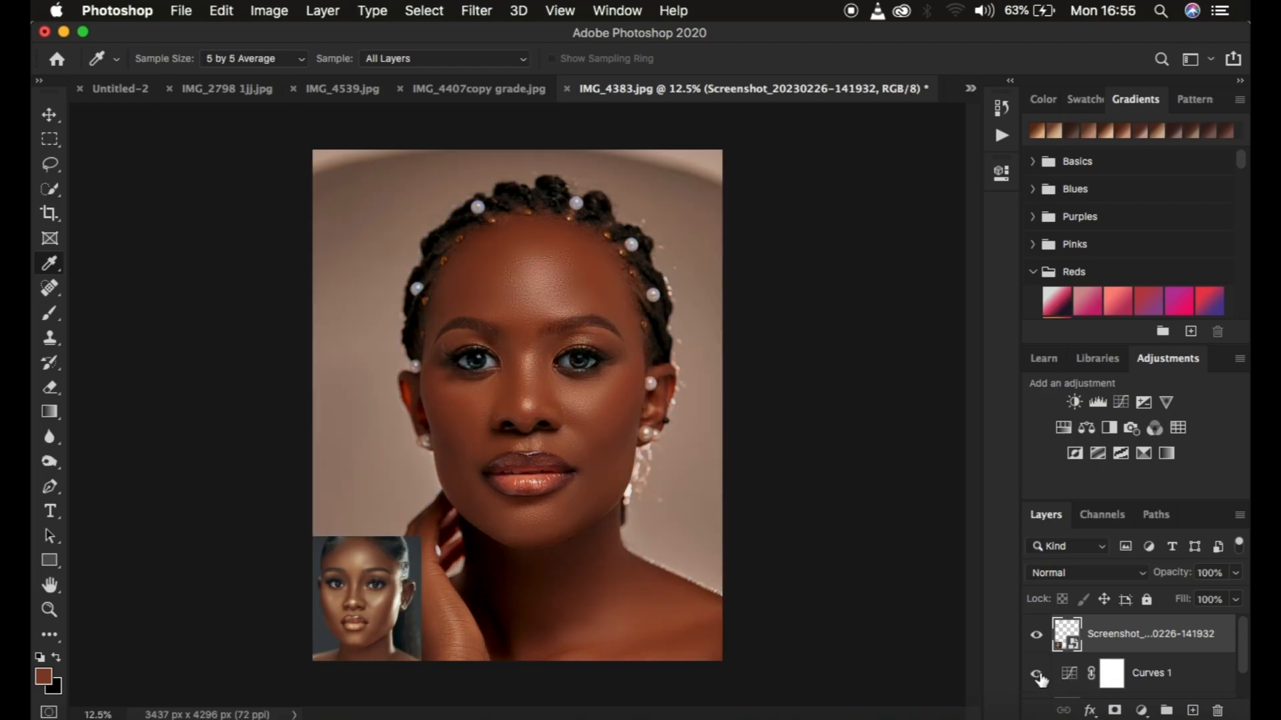
{"action": "left_click", "coordinate": [1037, 675]}
{"action": "left_click", "coordinate": [1038, 674]}
{"action": "left_click", "coordinate": [1038, 675]}
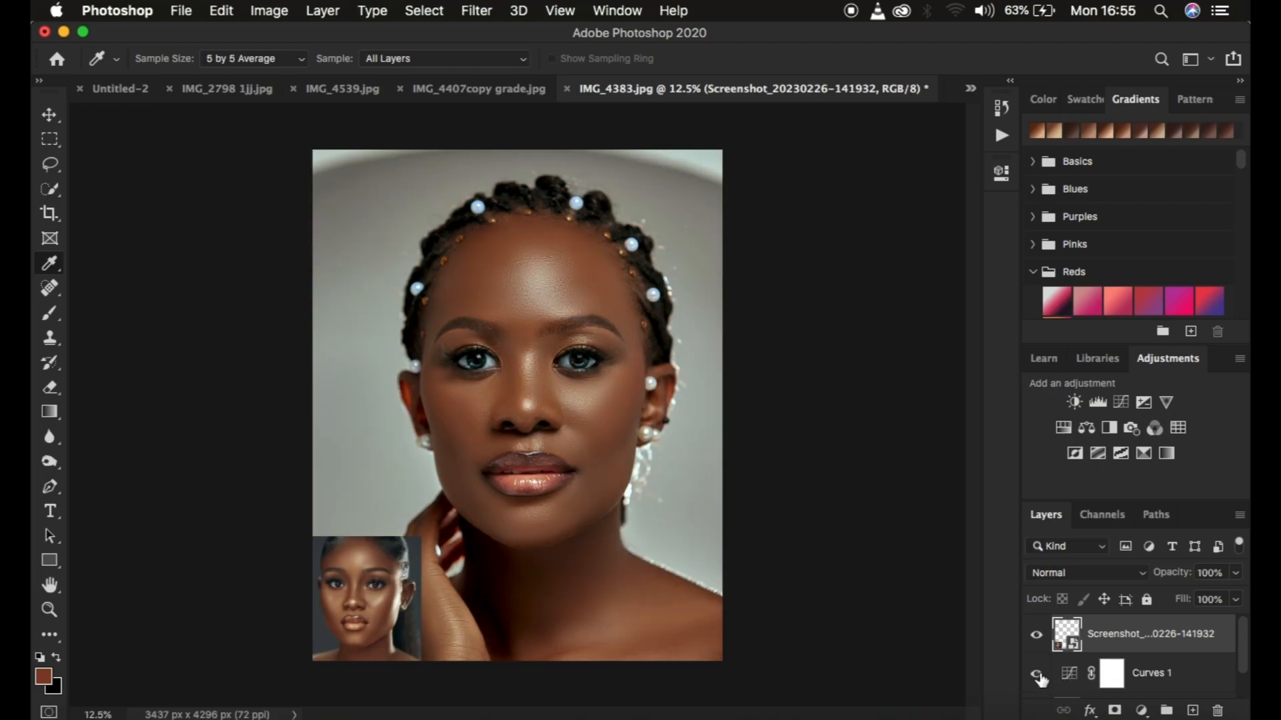
{"action": "left_click", "coordinate": [1037, 674]}
{"action": "left_click", "coordinate": [1037, 674]}
Add a Selective Color adjustment layer above Curves 1 and set the Reds' cyan to -3%
{"action": "left_click", "coordinate": [1161, 680]}
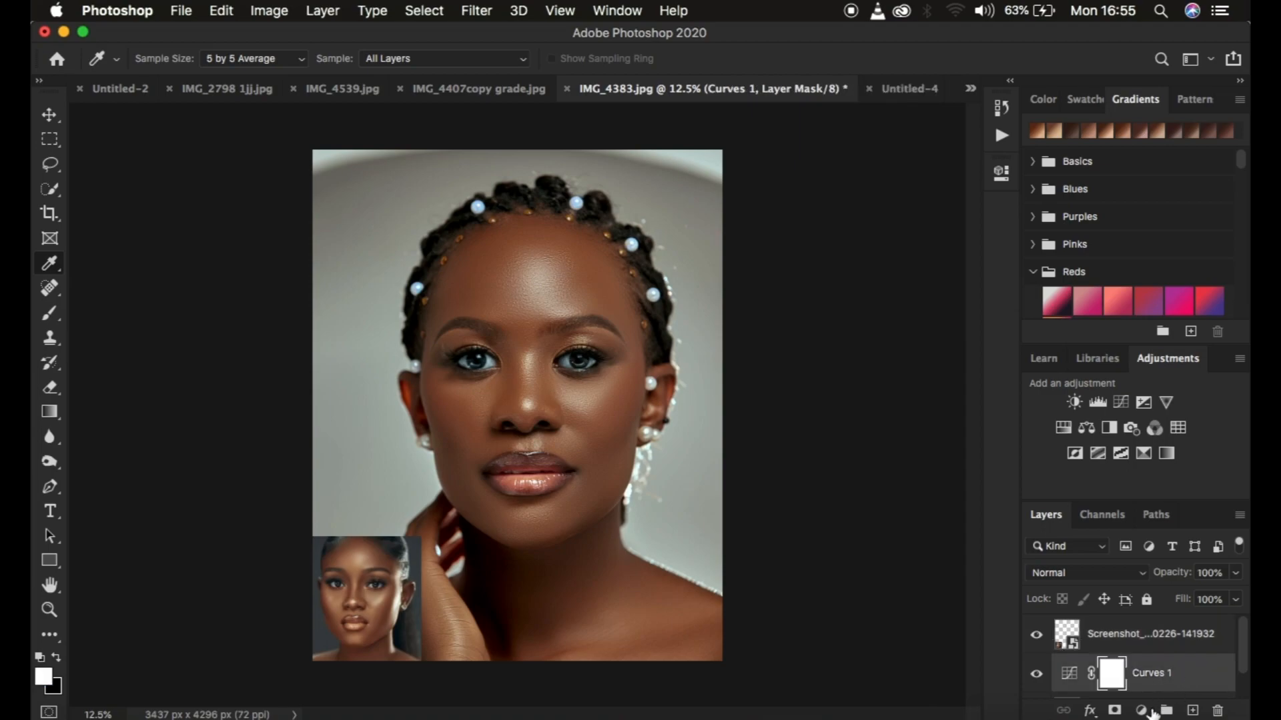
{"action": "left_click", "coordinate": [1141, 711]}
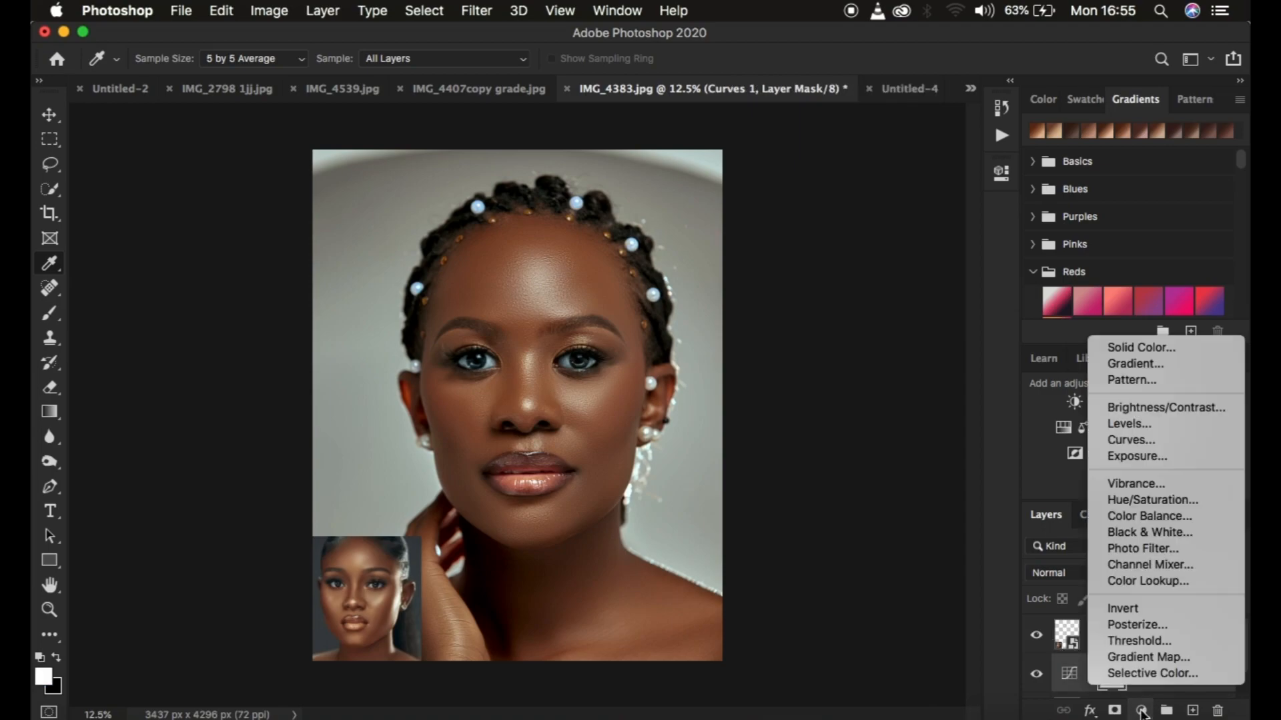
{"action": "left_click", "coordinate": [1140, 674]}
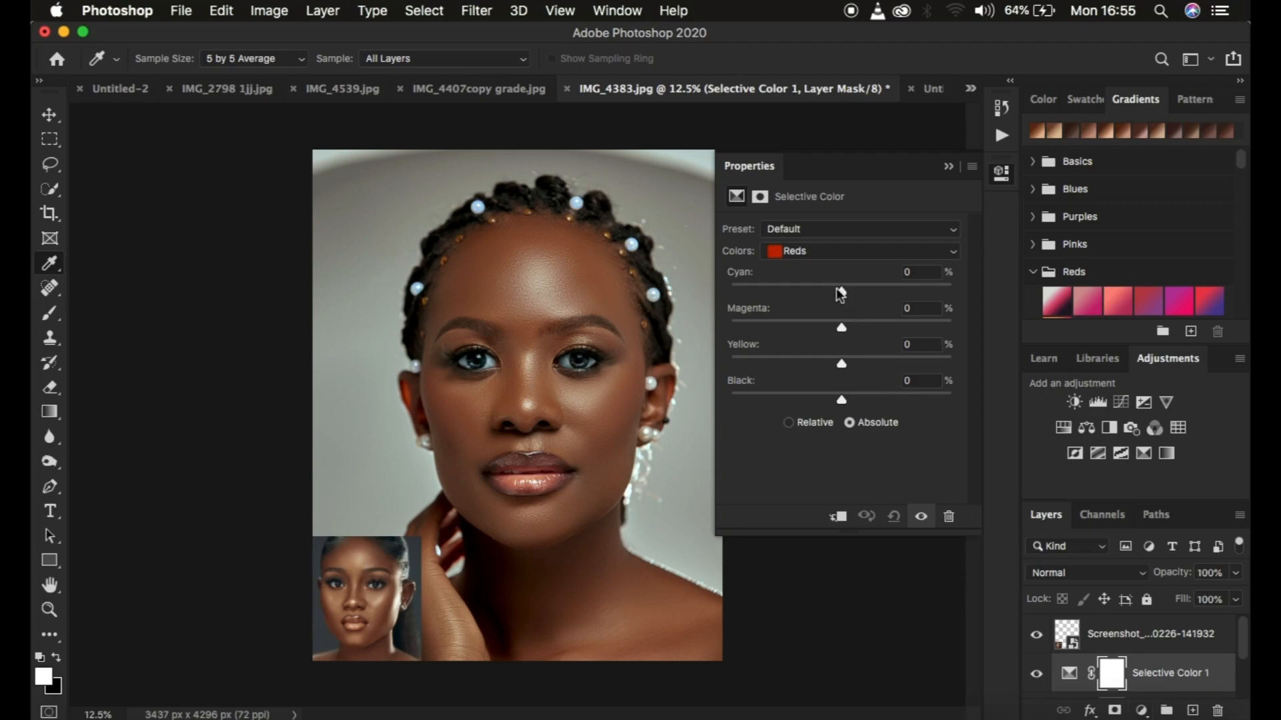
{"action": "left_click_drag", "start_coordinate": [840, 292], "coordinate": [836, 291]}
Add a Brightness/Contrast adjustment layer above Selective Color 1 and raise its contrast slightly
{"action": "left_click", "coordinate": [1141, 710]}
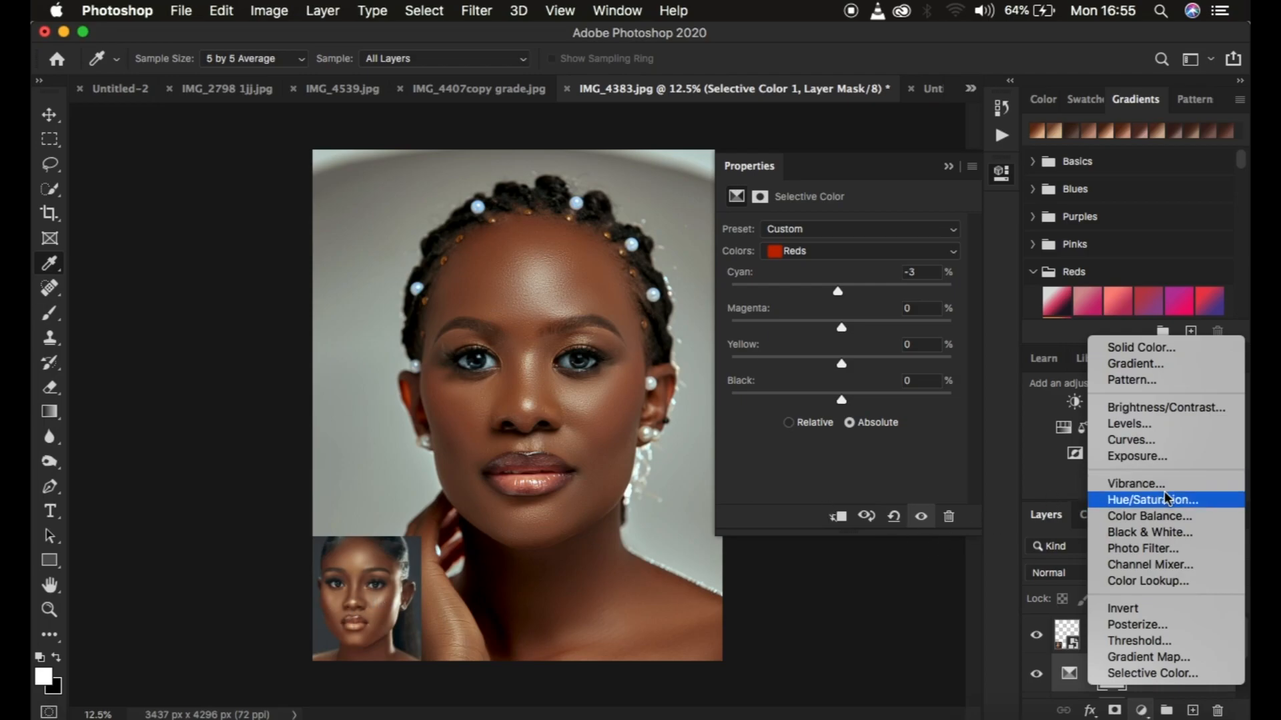
{"action": "left_click", "coordinate": [1159, 408]}
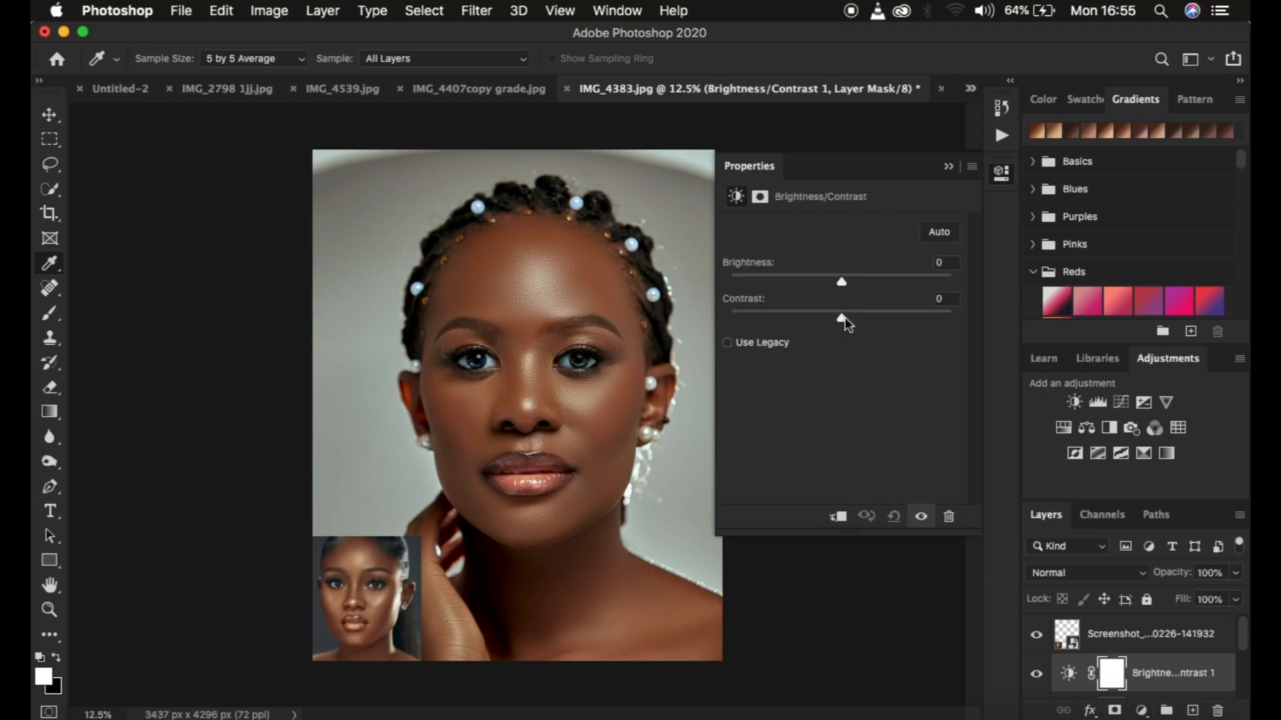
{"action": "left_click", "coordinate": [847, 316]}
{"action": "left_click", "coordinate": [948, 166]}
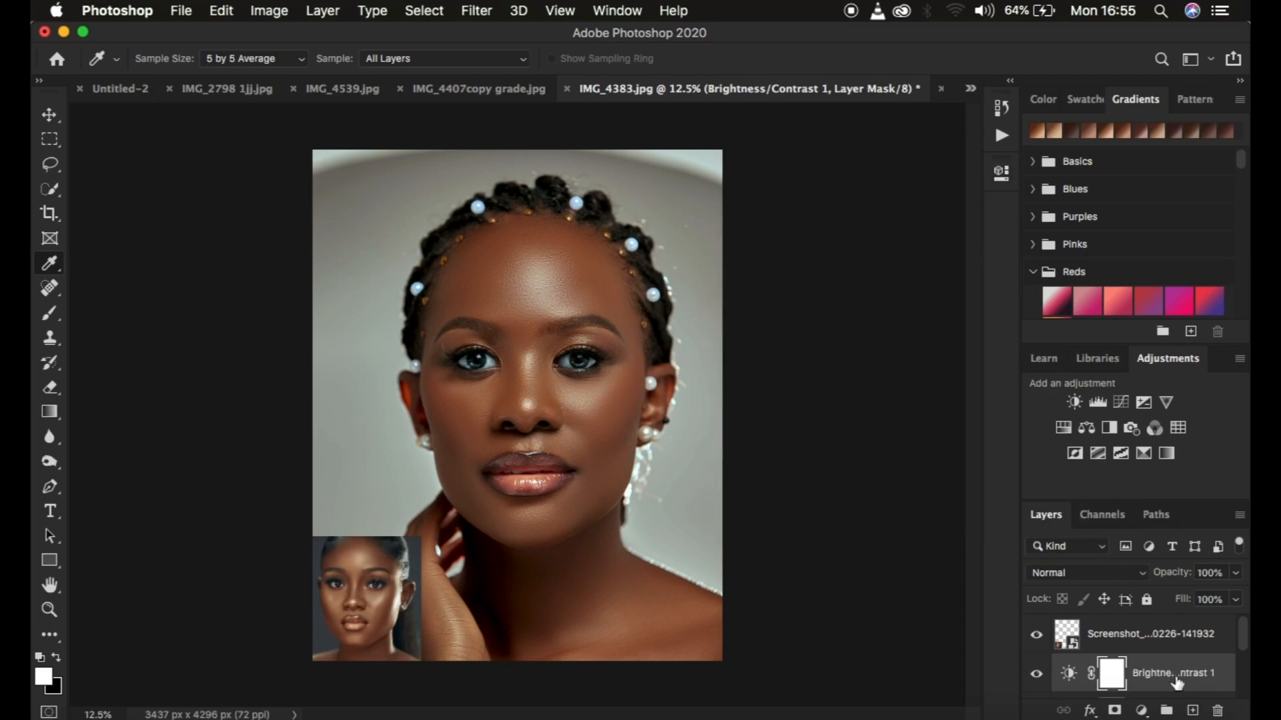
Group the Brightness/Contrast, Selective Color and Curves adjustment layers together
{"action": "scroll", "coordinate": [1177, 681], "scroll_direction": "down", "scroll_amount": 3}
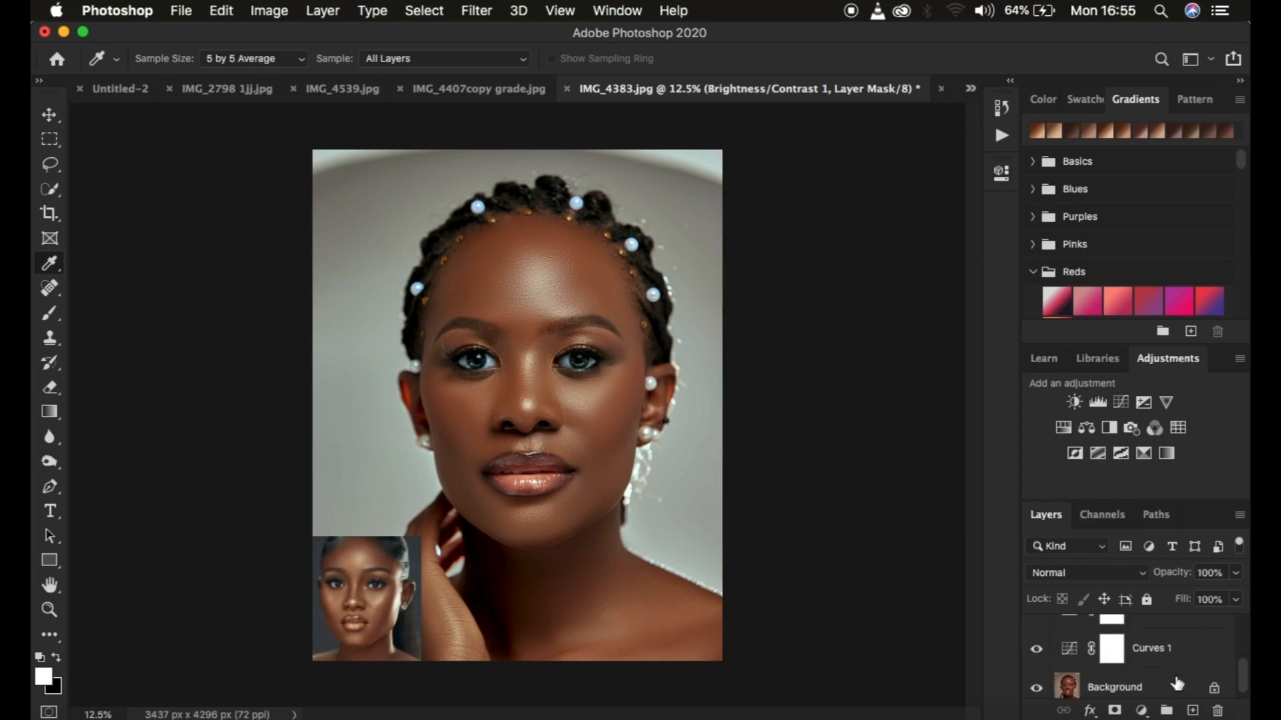
{"action": "left_click", "coordinate": [1171, 653]}
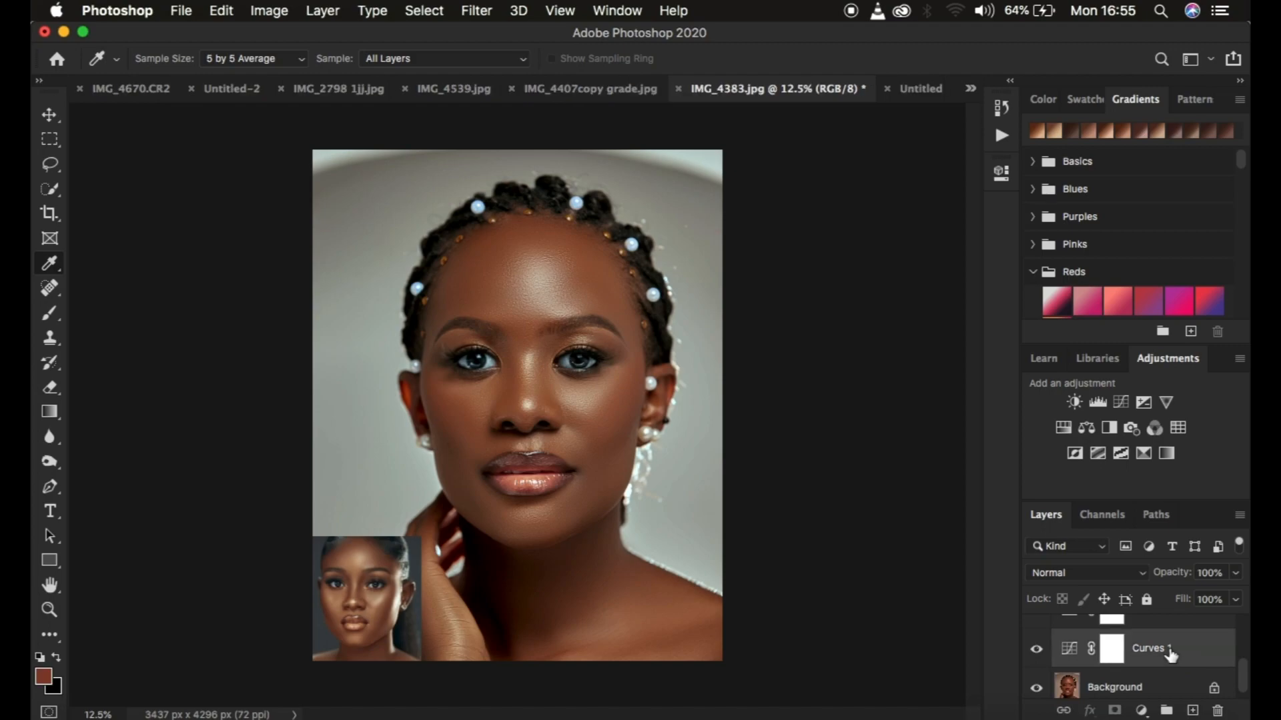
{"action": "scroll", "coordinate": [1171, 655], "scroll_direction": "up", "scroll_amount": 2}
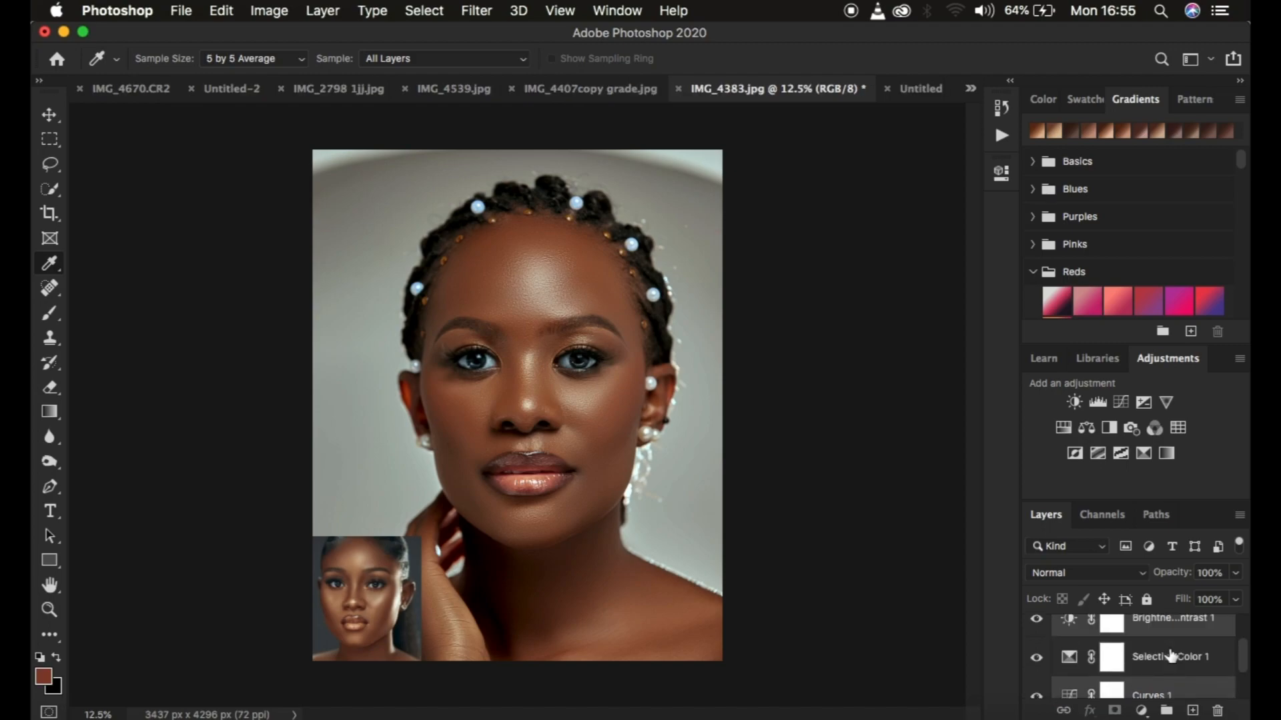
{"action": "left_click", "coordinate": [1172, 661]}
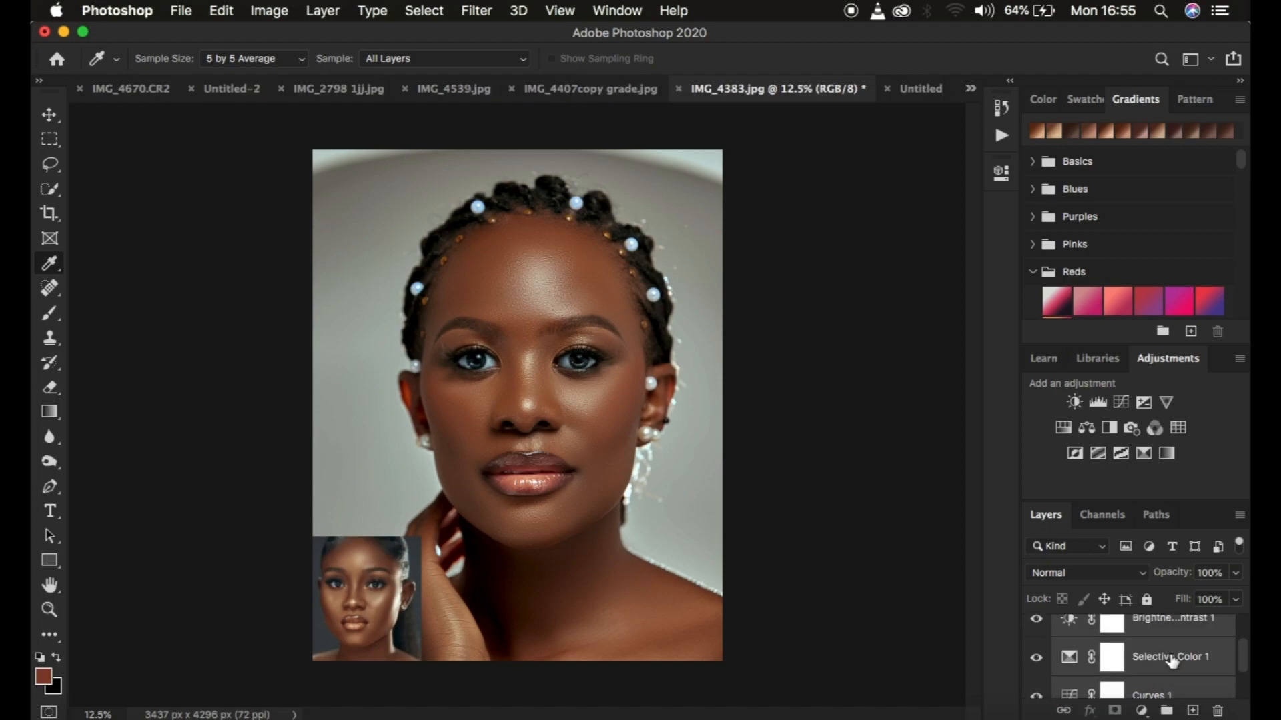
{"action": "key", "text": "super+g"}
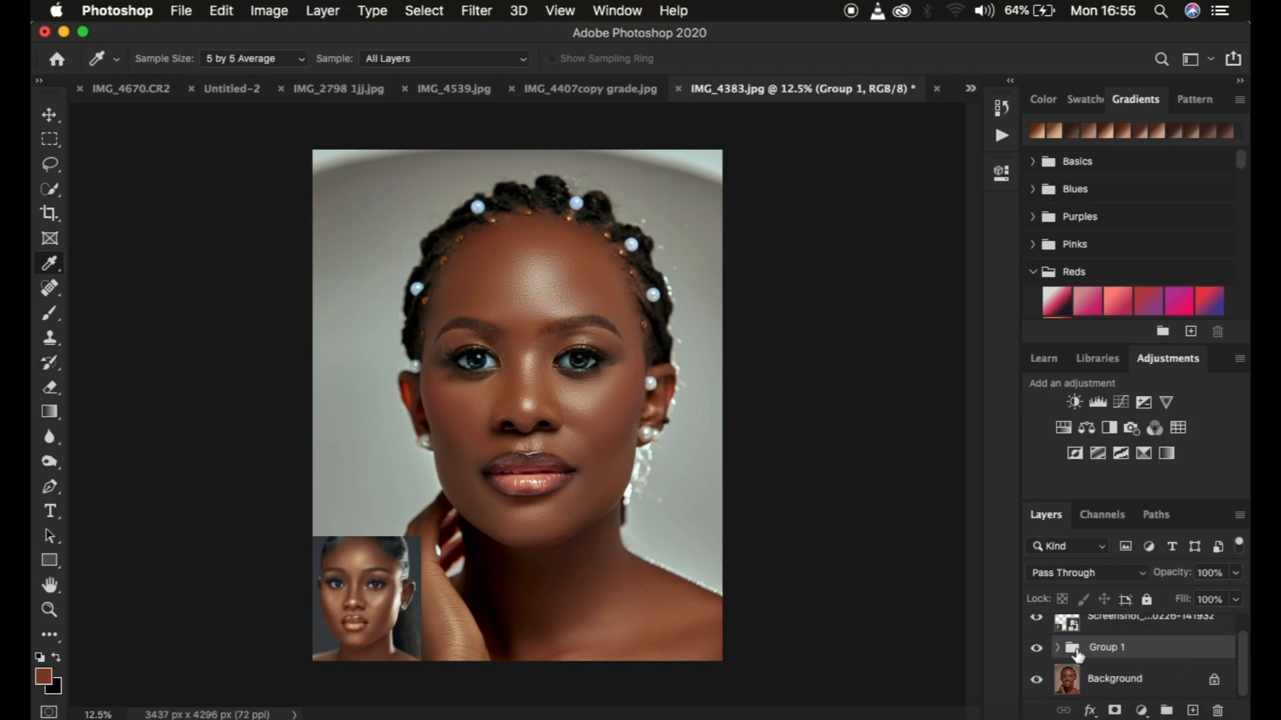
Compare the portrait before and after grading by switching the adjustment group's visibility off and on
{"action": "left_click", "coordinate": [1036, 648]}
{"action": "left_click", "coordinate": [1034, 650]}
{"action": "left_click", "coordinate": [1033, 650]}
{"action": "left_click", "coordinate": [1034, 650]}
{"action": "left_click", "coordinate": [1033, 651]}
{"action": "left_click", "coordinate": [1033, 651]}
Ungroup the three adjustment layers in Group 1
{"action": "right_click", "coordinate": [1167, 656]}
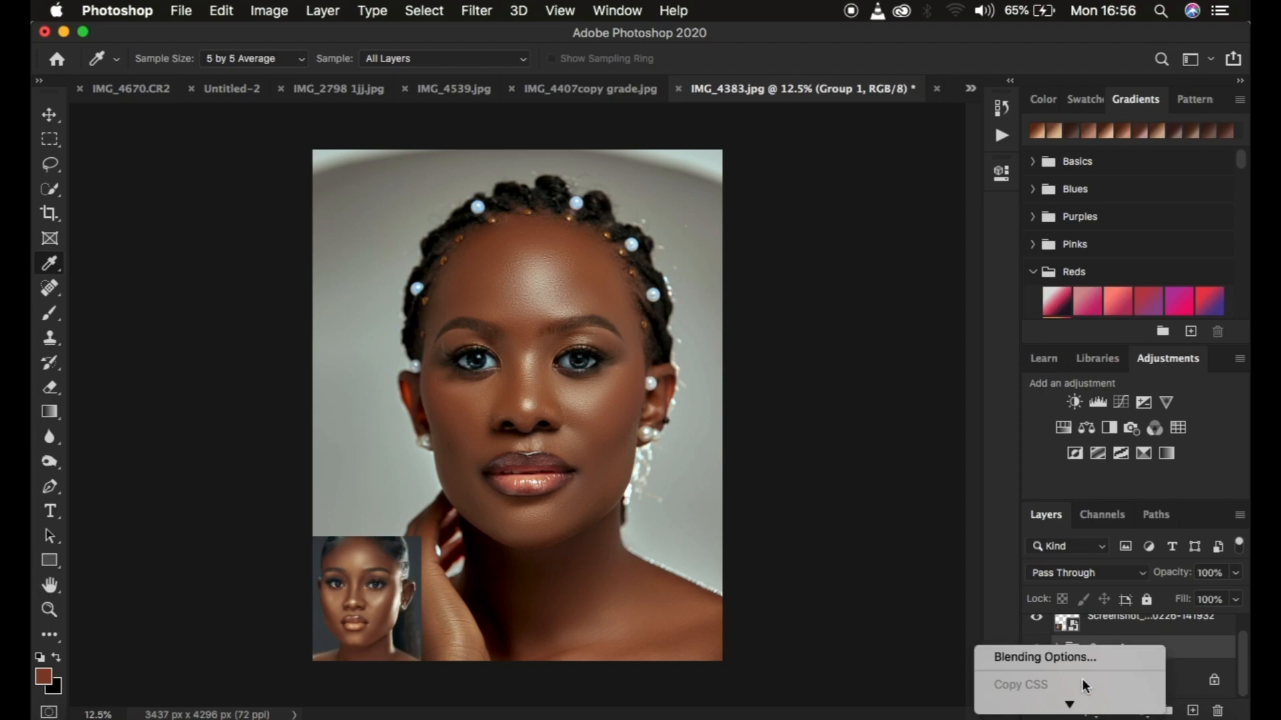
{"action": "scroll", "coordinate": [1067, 634], "scroll_direction": "down", "scroll_amount": 3}
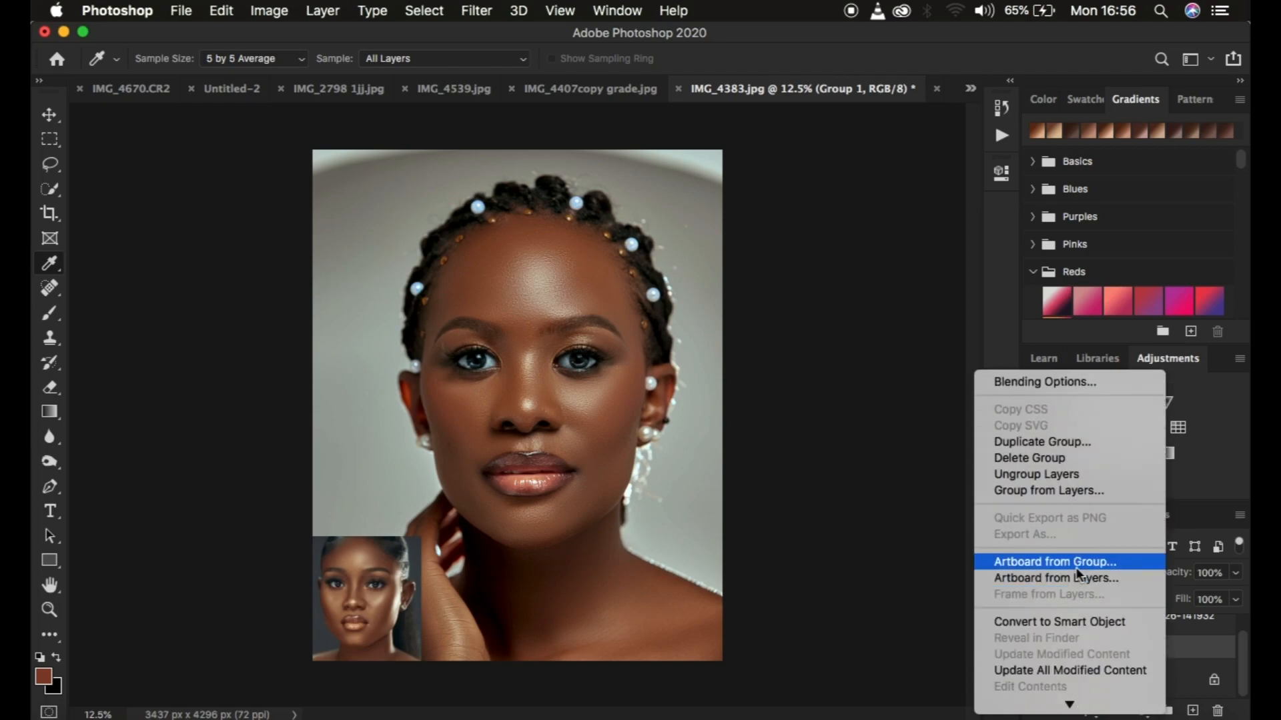
{"action": "left_click", "coordinate": [1049, 473]}
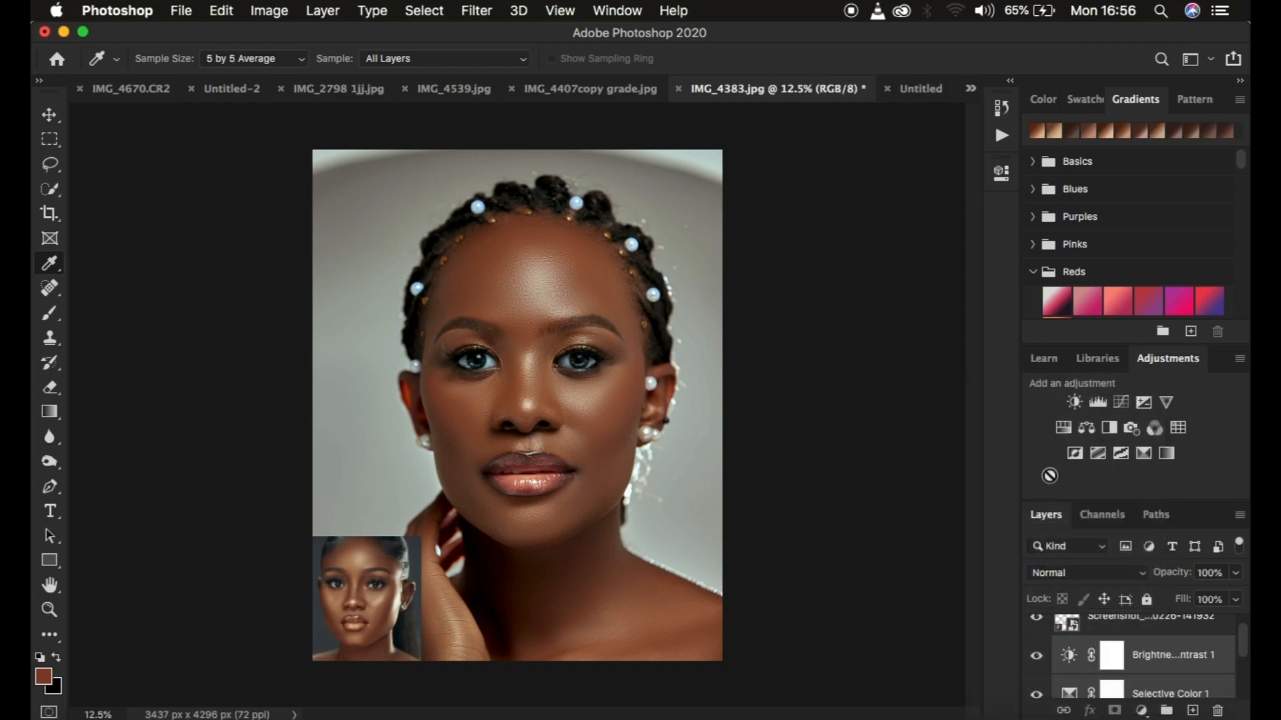
Delete the reference screenshot layer, leaving only the adjustment layers above the Background
{"action": "scroll", "coordinate": [1153, 660], "scroll_direction": "up", "scroll_amount": 1}
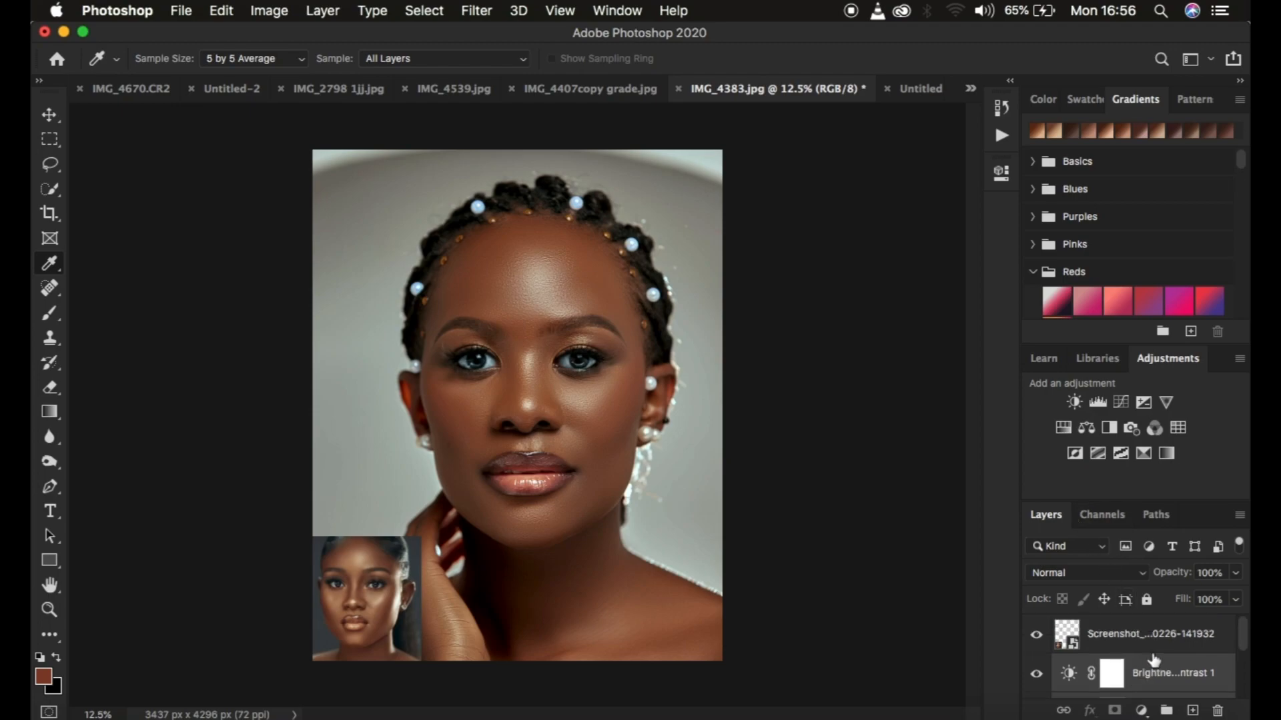
{"action": "left_click", "coordinate": [1143, 637]}
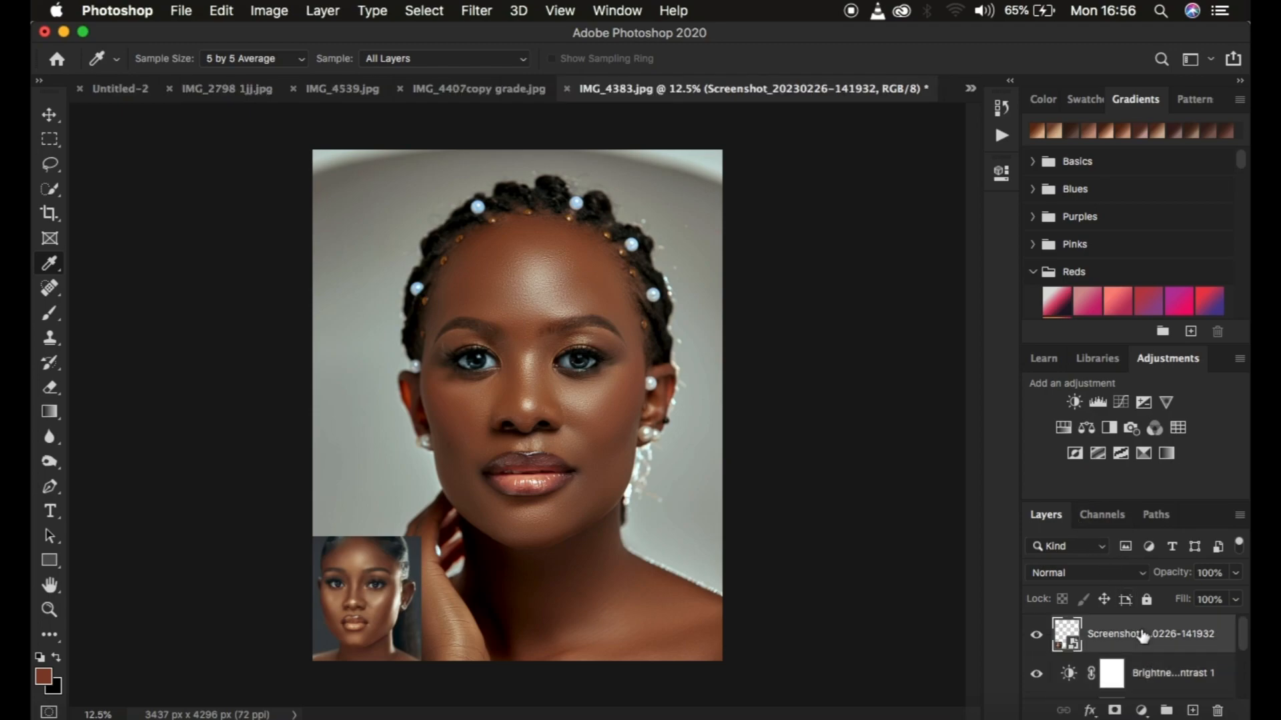
{"action": "key", "text": "Delete"}
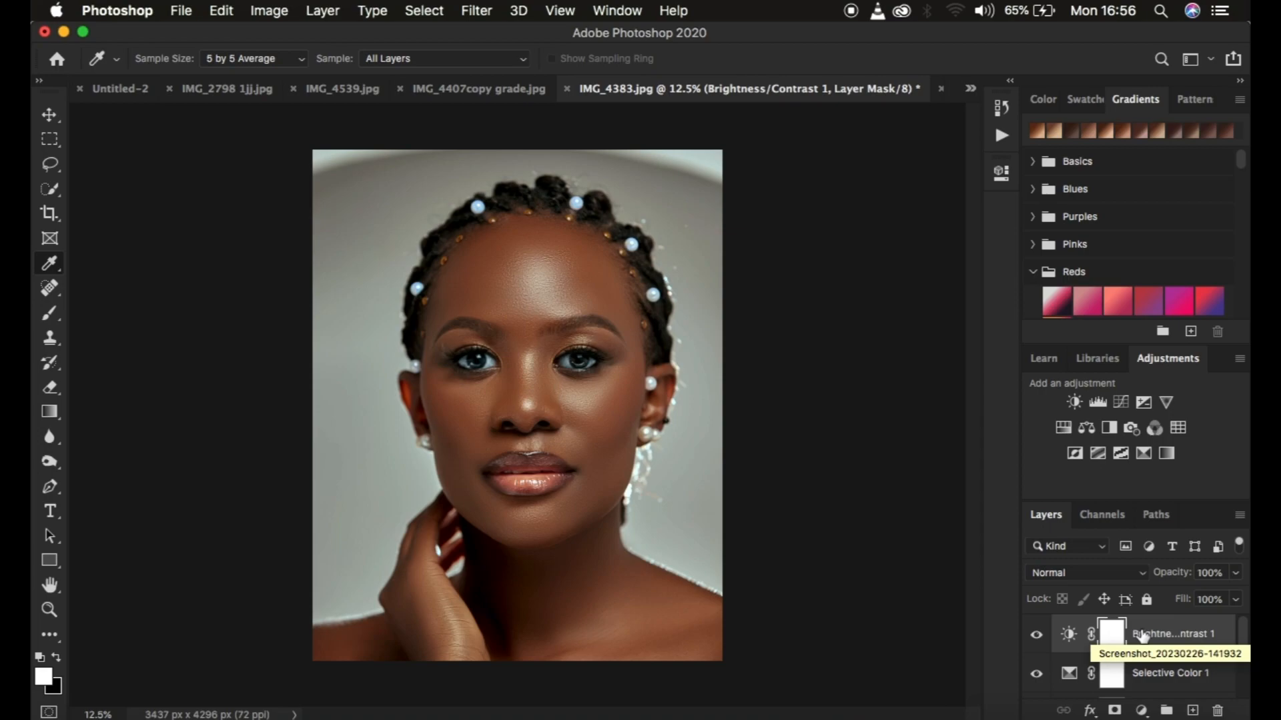
{"action": "key", "text": "super+minus"}
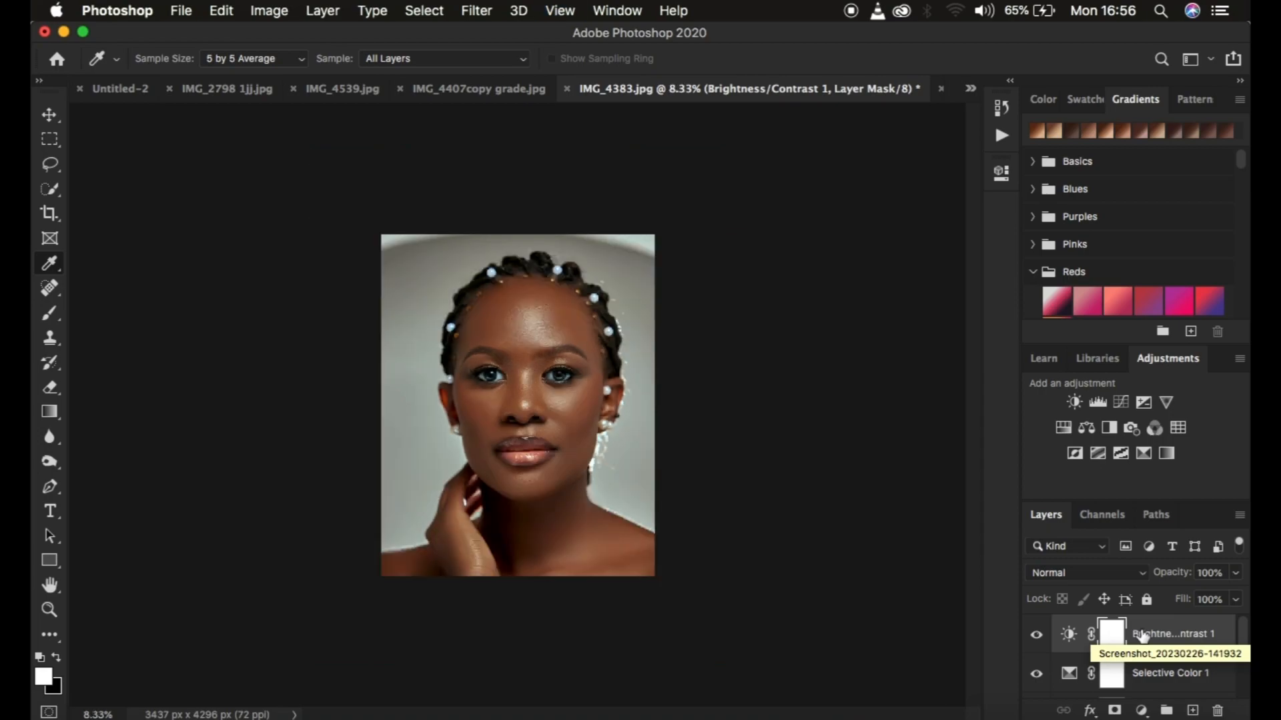
{"action": "scroll", "coordinate": [1177, 657], "scroll_direction": "down", "scroll_amount": 5}
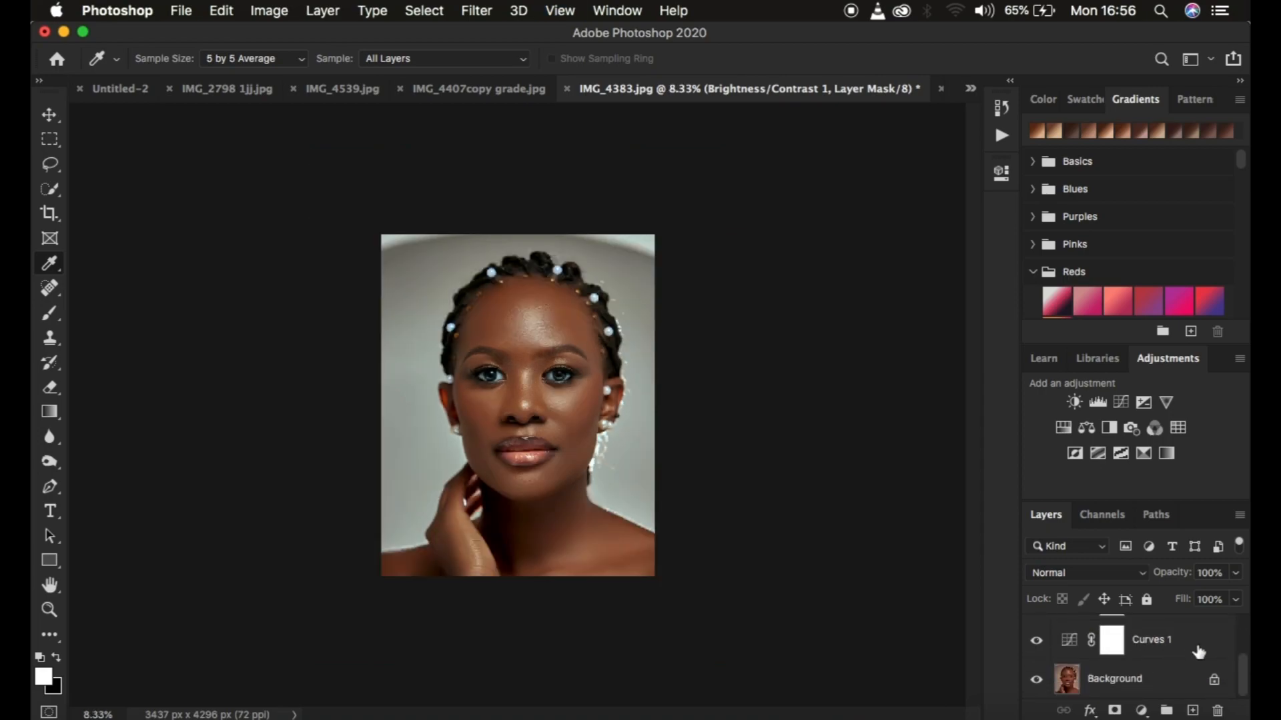
{"action": "scroll", "coordinate": [1199, 652], "scroll_direction": "up", "scroll_amount": 5}
{"action": "scroll", "coordinate": [1199, 652], "scroll_direction": "down", "scroll_amount": 2}
{"action": "scroll", "coordinate": [1198, 652], "scroll_direction": "up", "scroll_amount": 2}
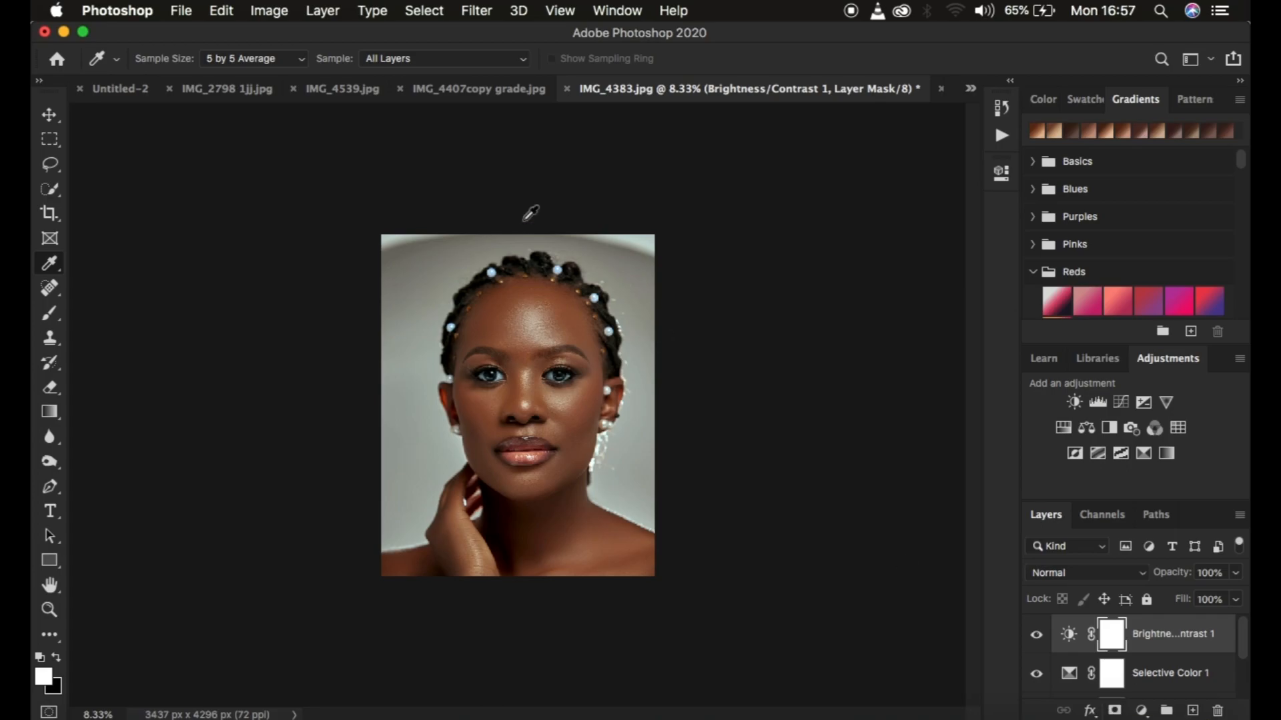
Export the adjustments as a color lookup table in CUBE format with 32 grid points at Medium quality
{"action": "left_click", "coordinate": [180, 12]}
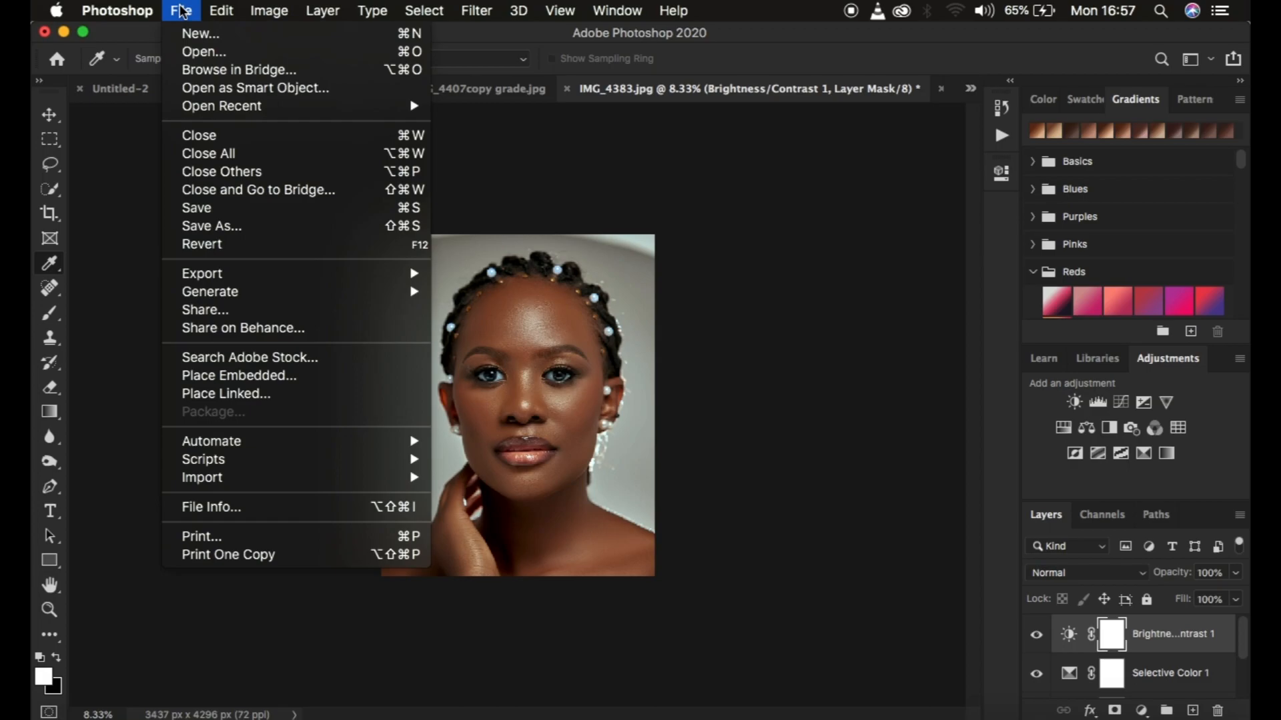
{"action": "mouse_move", "coordinate": [237, 276]}
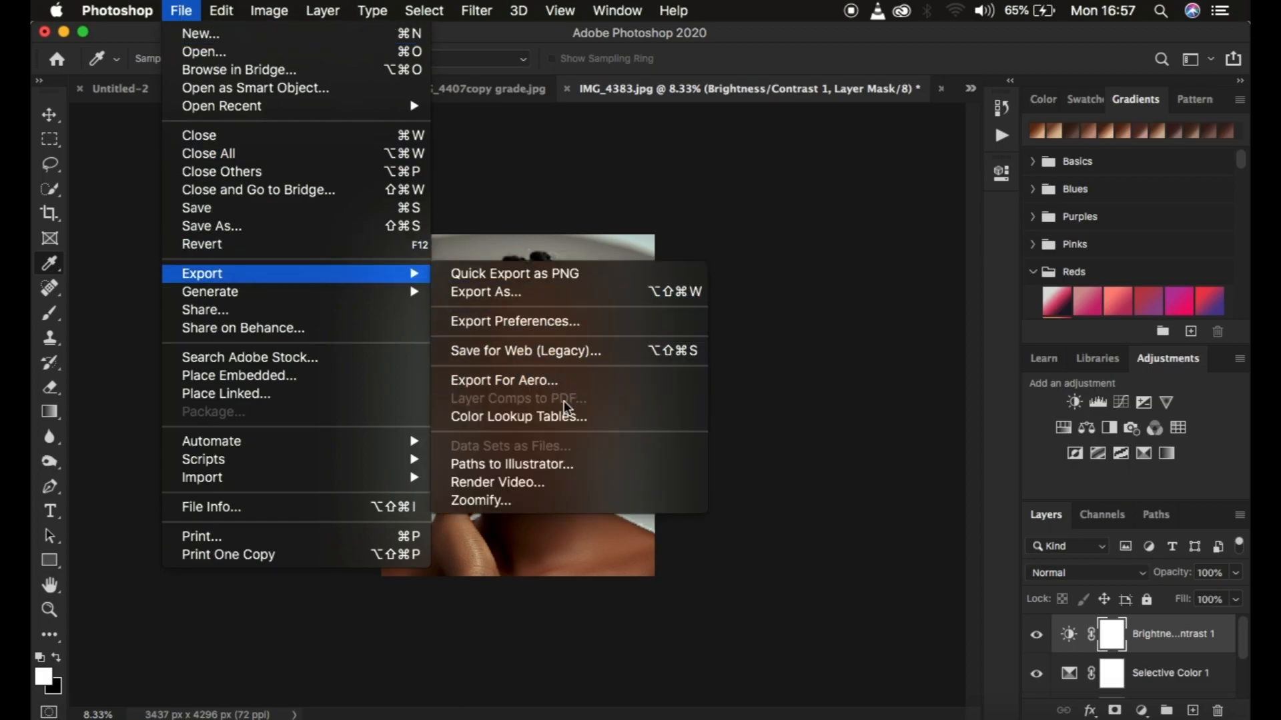
{"action": "left_click", "coordinate": [551, 415]}
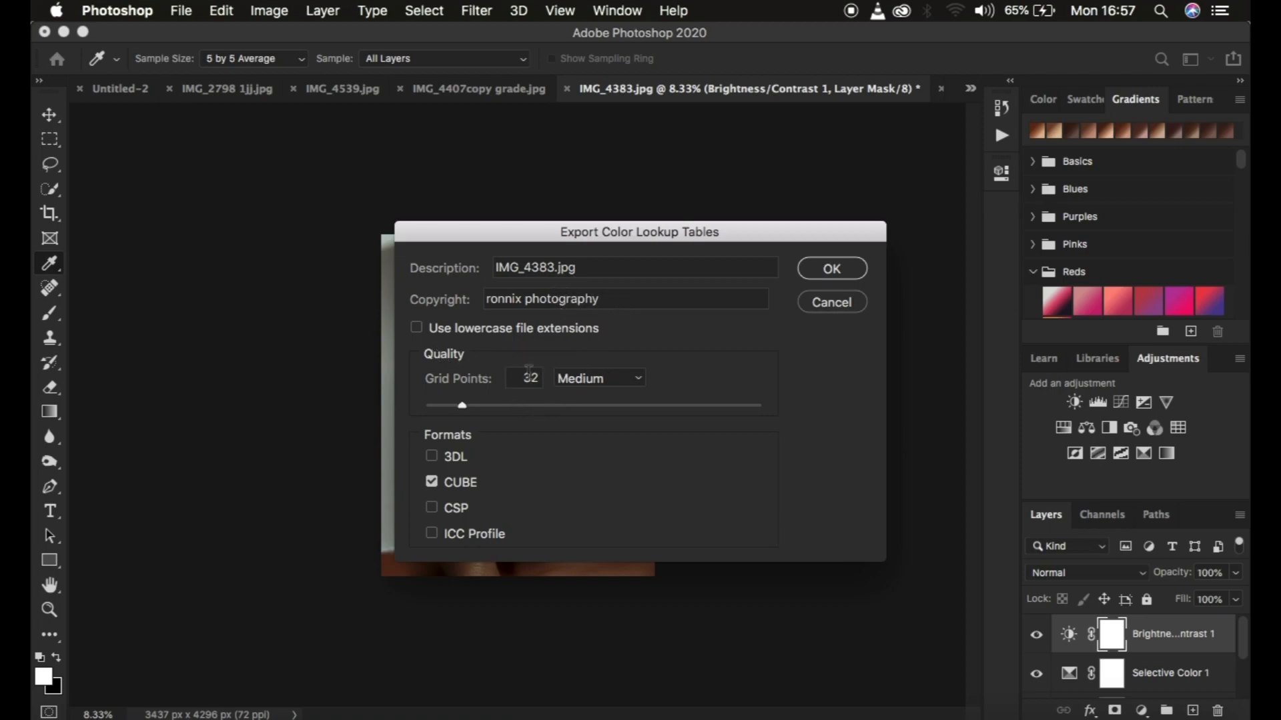
{"action": "left_click", "coordinate": [599, 378]}
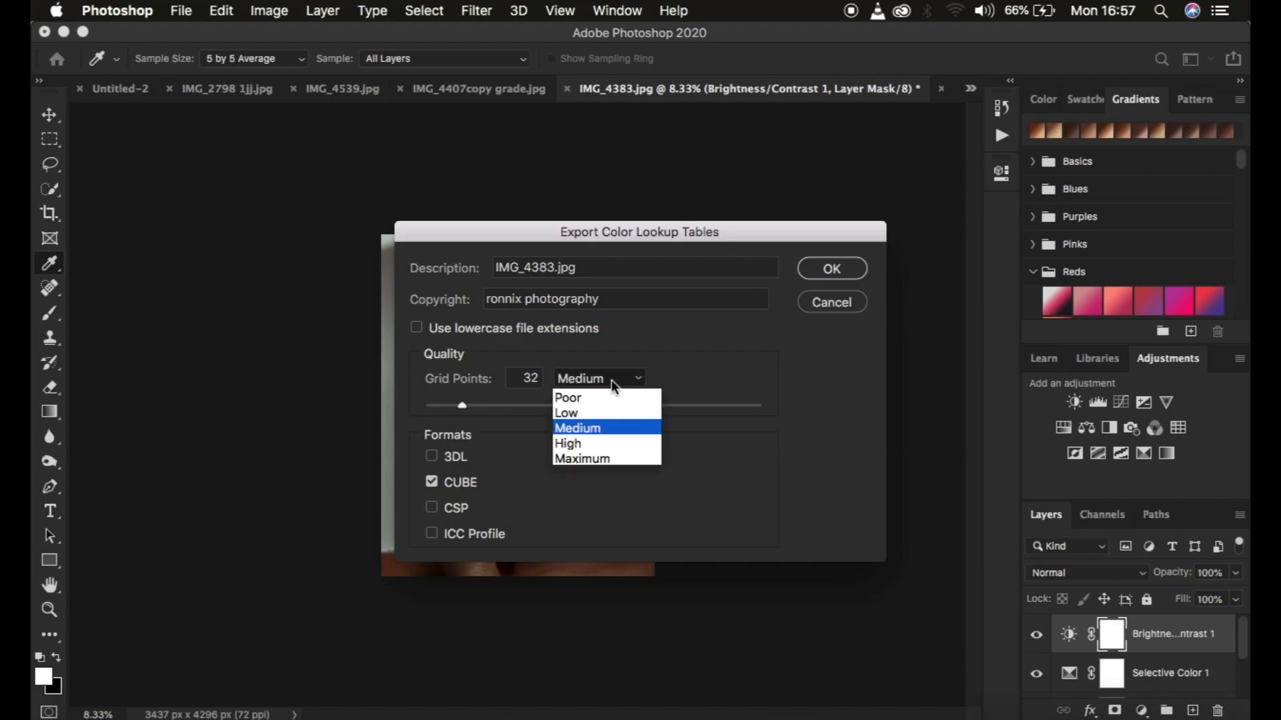
{"action": "left_click", "coordinate": [495, 448]}
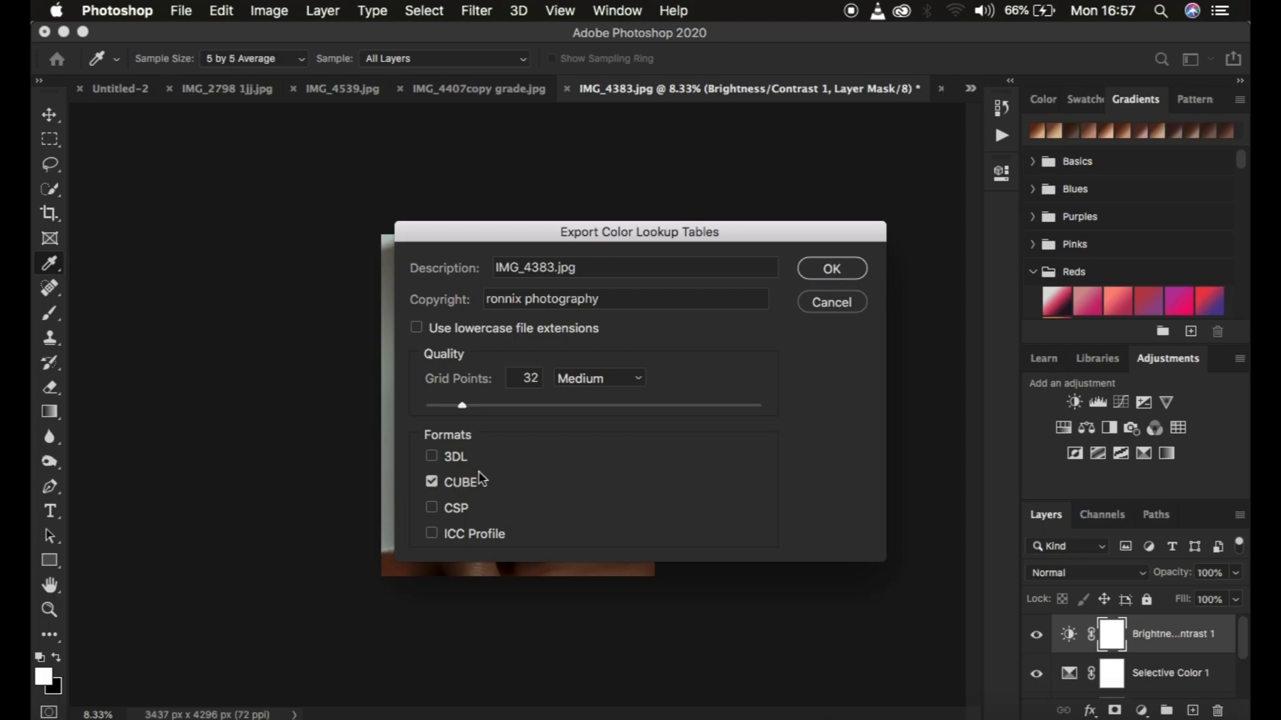
{"action": "left_click", "coordinate": [819, 272]}
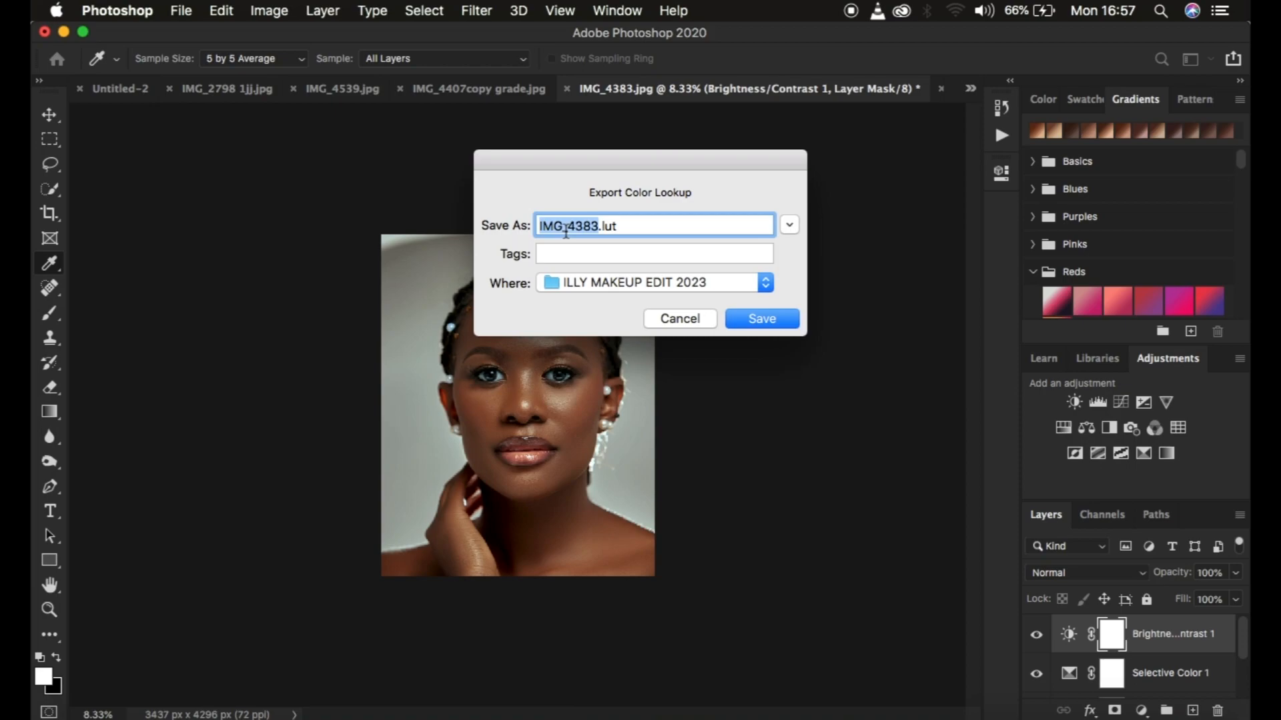
Save the exported color lookup to the Desktop under the name "copied lut"
{"action": "type", "text": "copied"}
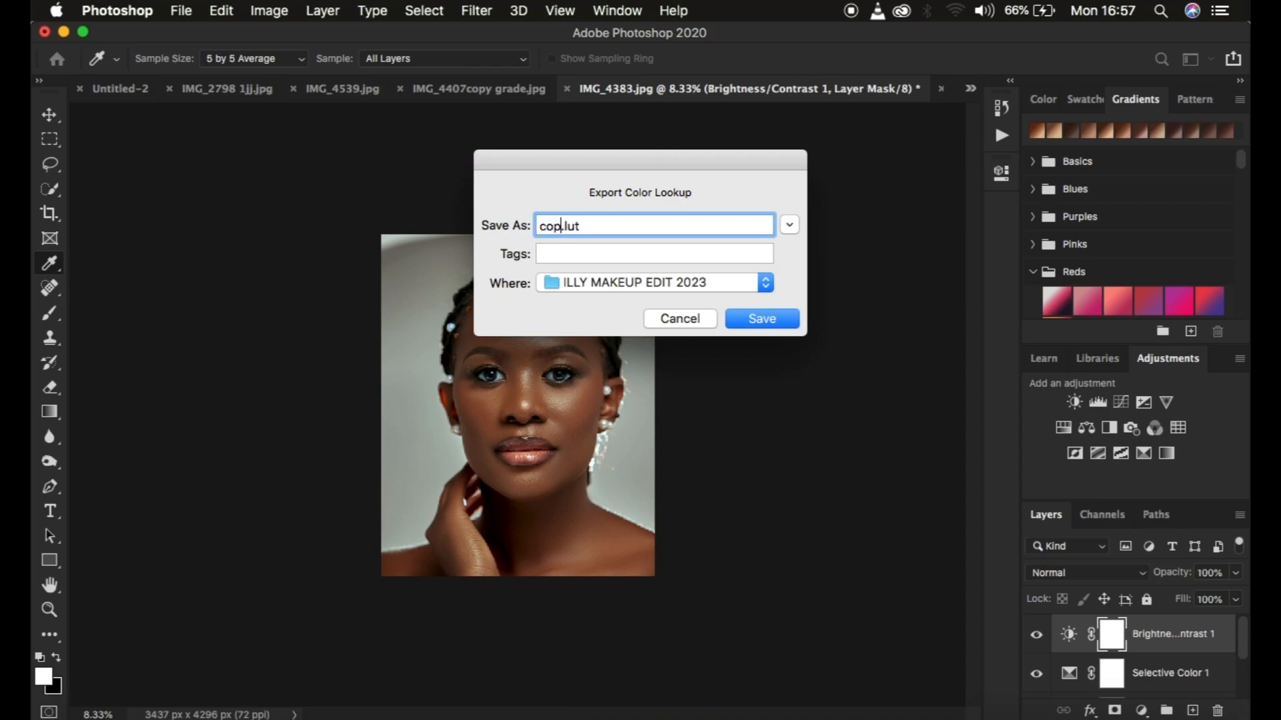
{"action": "type", "text": " lut"}
{"action": "left_click", "coordinate": [739, 276]}
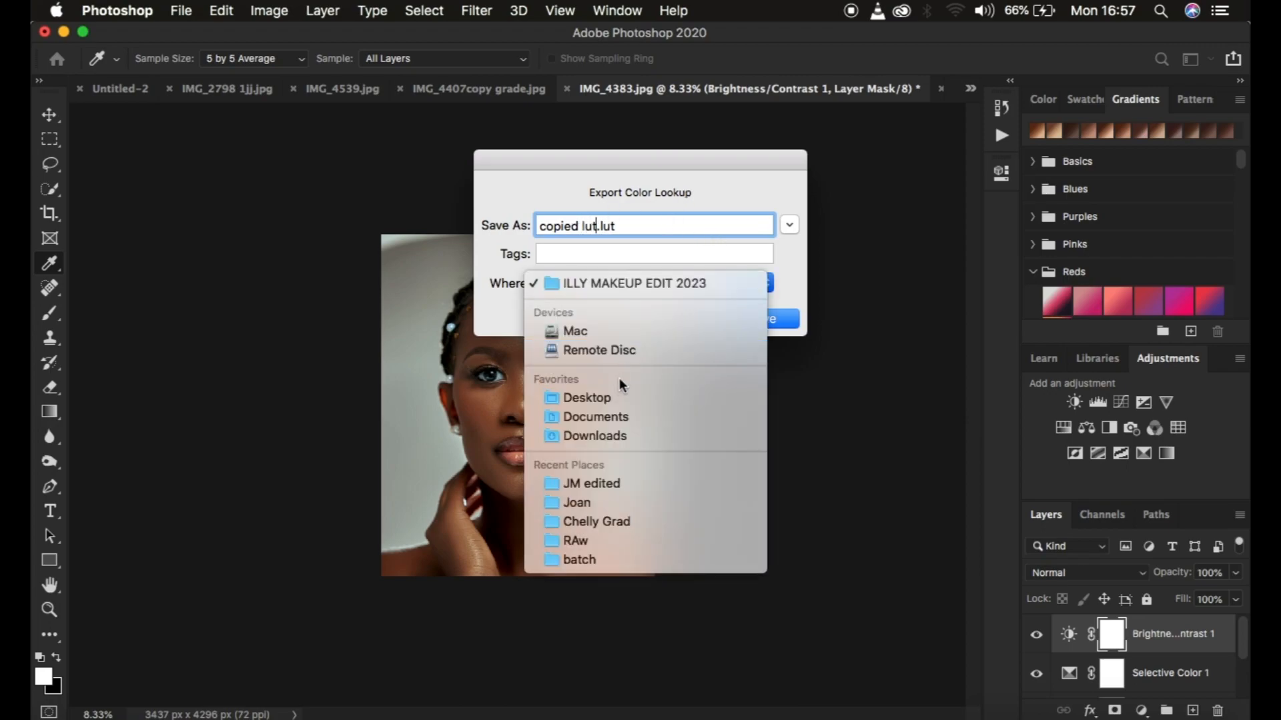
{"action": "left_click", "coordinate": [624, 397]}
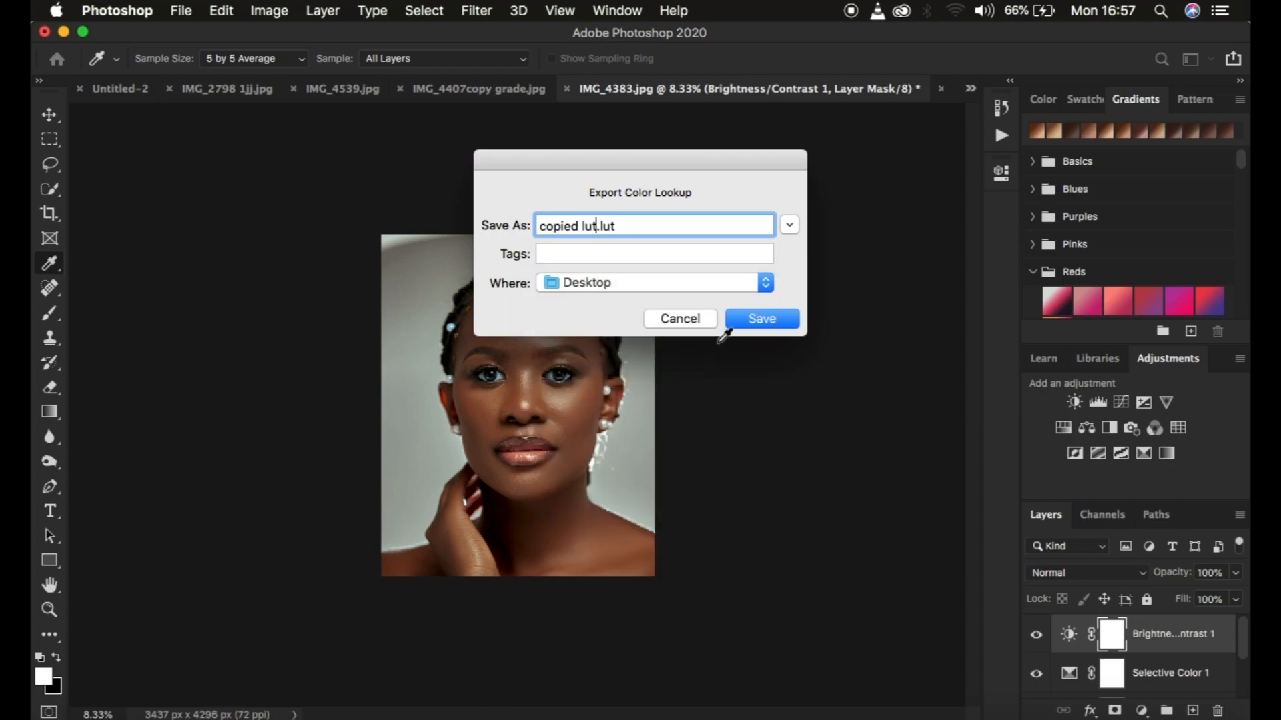
{"action": "left_click", "coordinate": [758, 321]}
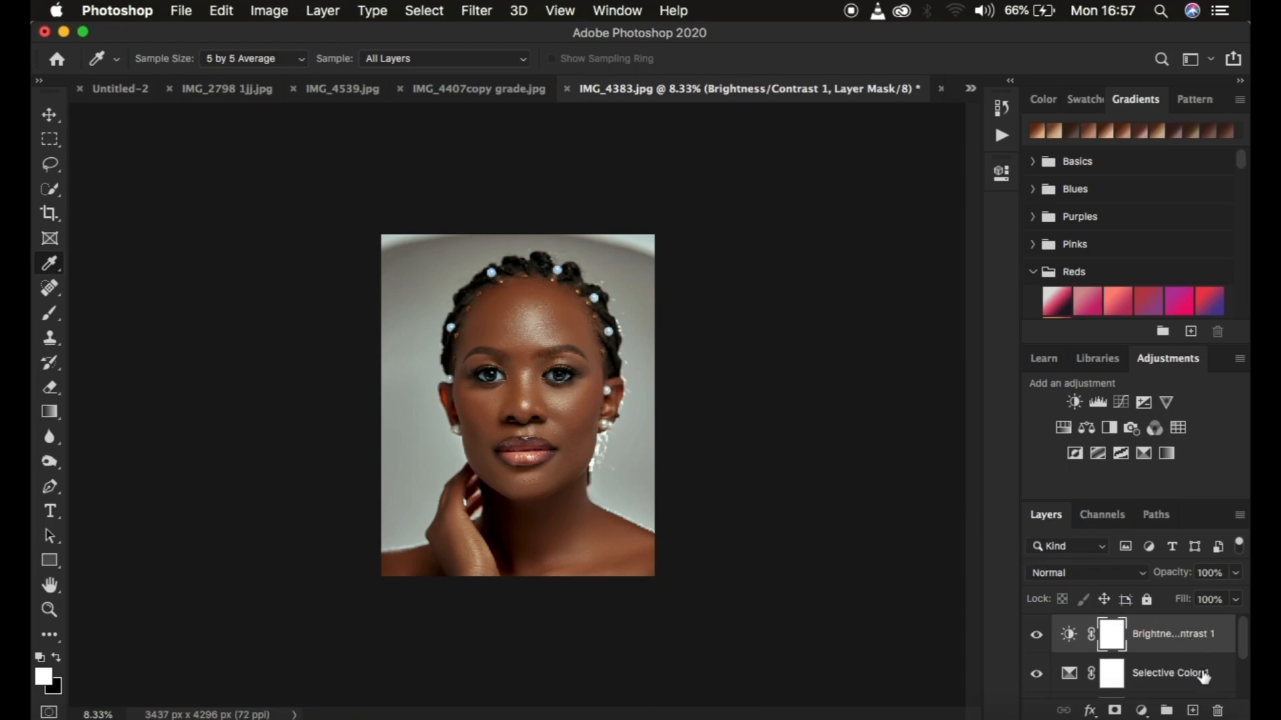
Group the Brightness/Contrast, Selective Color and Curves adjustment layers into one layer group
{"action": "scroll", "coordinate": [1204, 677], "scroll_direction": "down", "scroll_amount": 1}
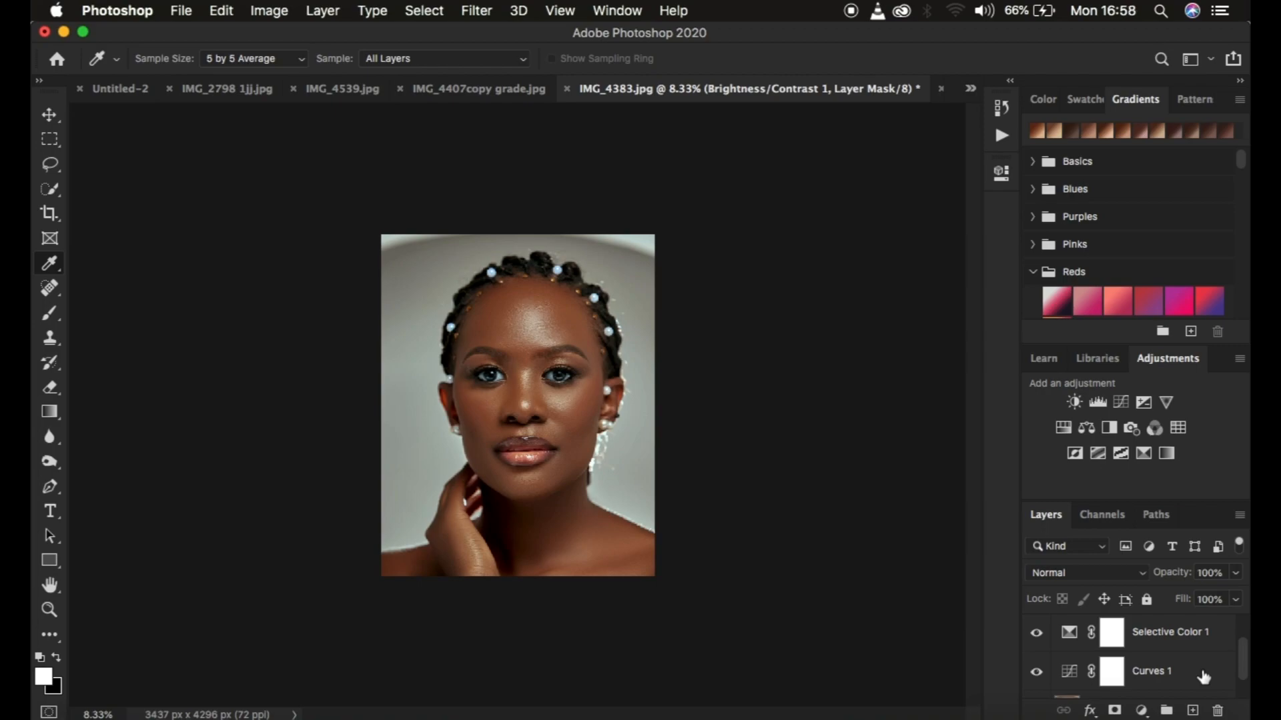
{"action": "left_click", "coordinate": [1204, 678]}
{"action": "left_click", "coordinate": [1219, 637], "text": "shift"}
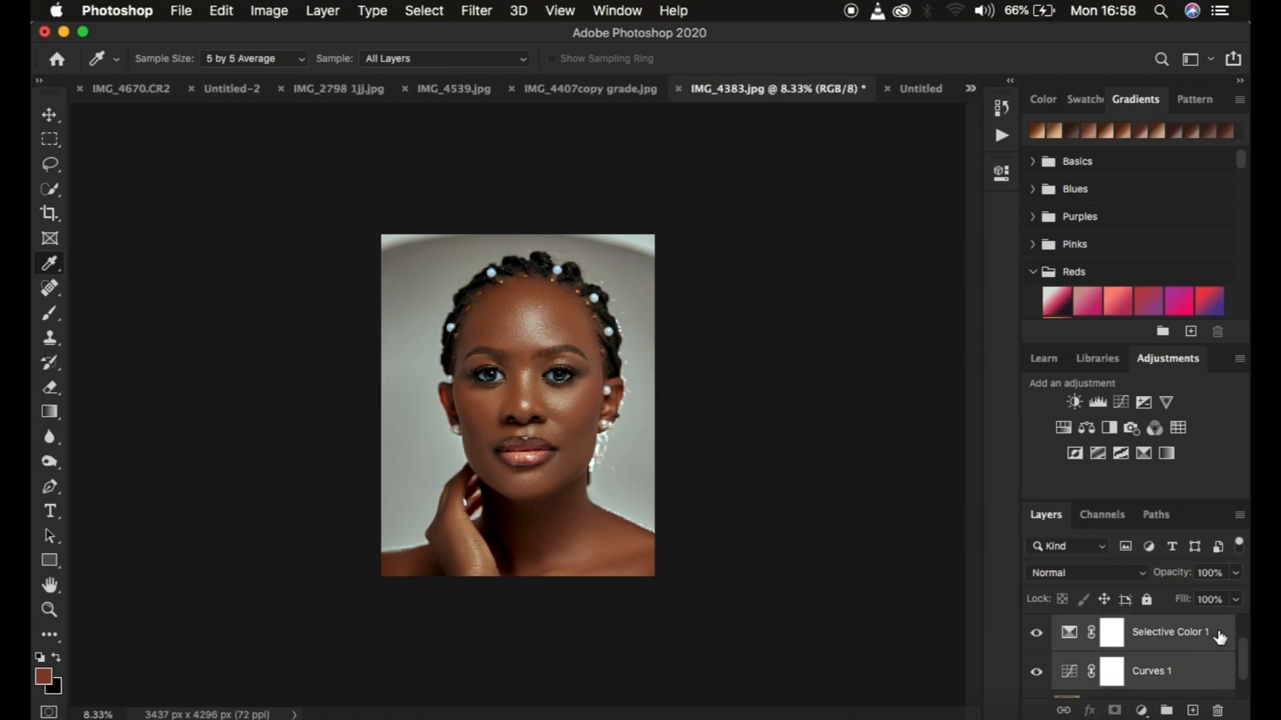
{"action": "scroll", "coordinate": [1219, 637], "scroll_direction": "up", "scroll_amount": 1}
{"action": "key", "text": "super+g"}
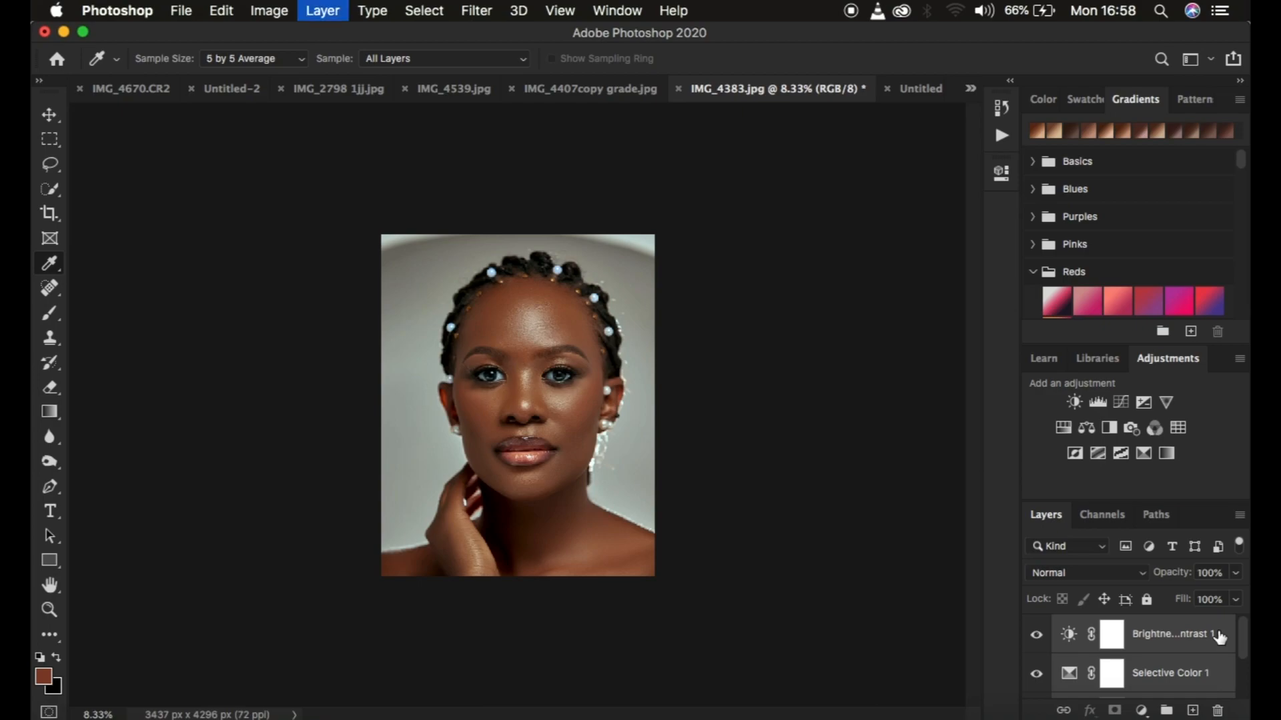
Hide Group 1 and add a Color Lookup adjustment layer directly above the Background
{"action": "left_click", "coordinate": [1037, 628]}
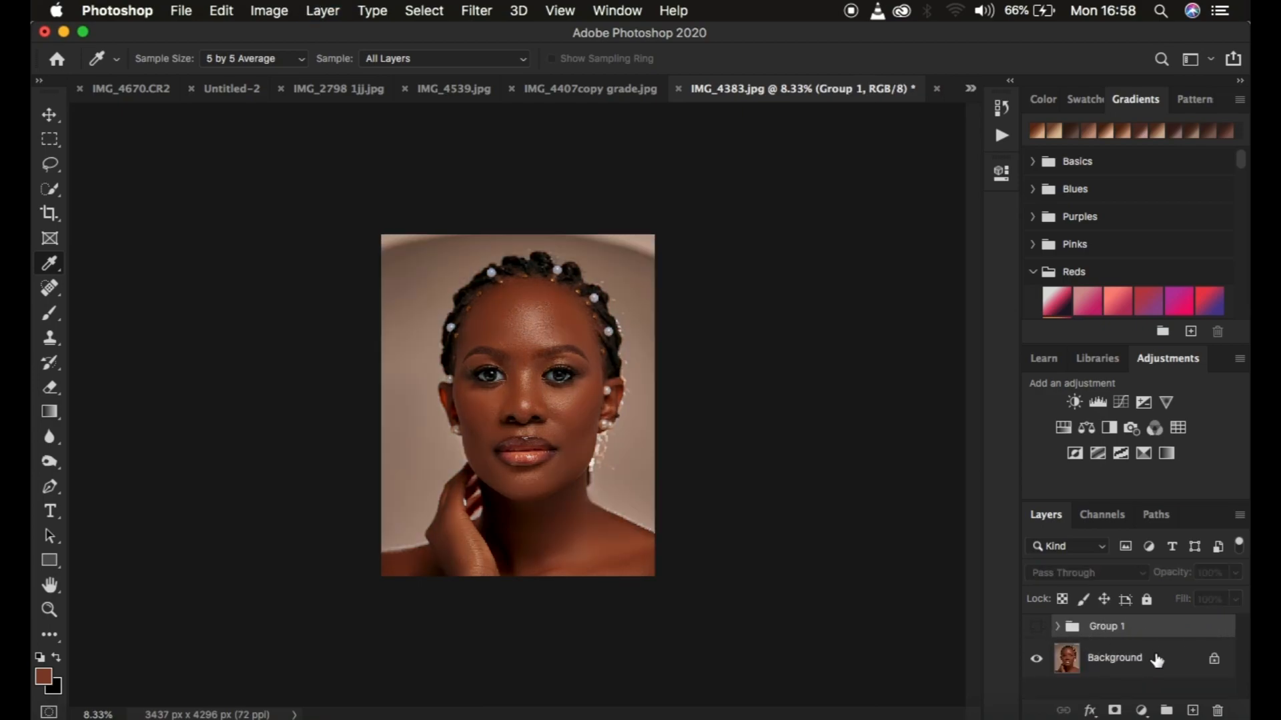
{"action": "left_click", "coordinate": [1156, 661]}
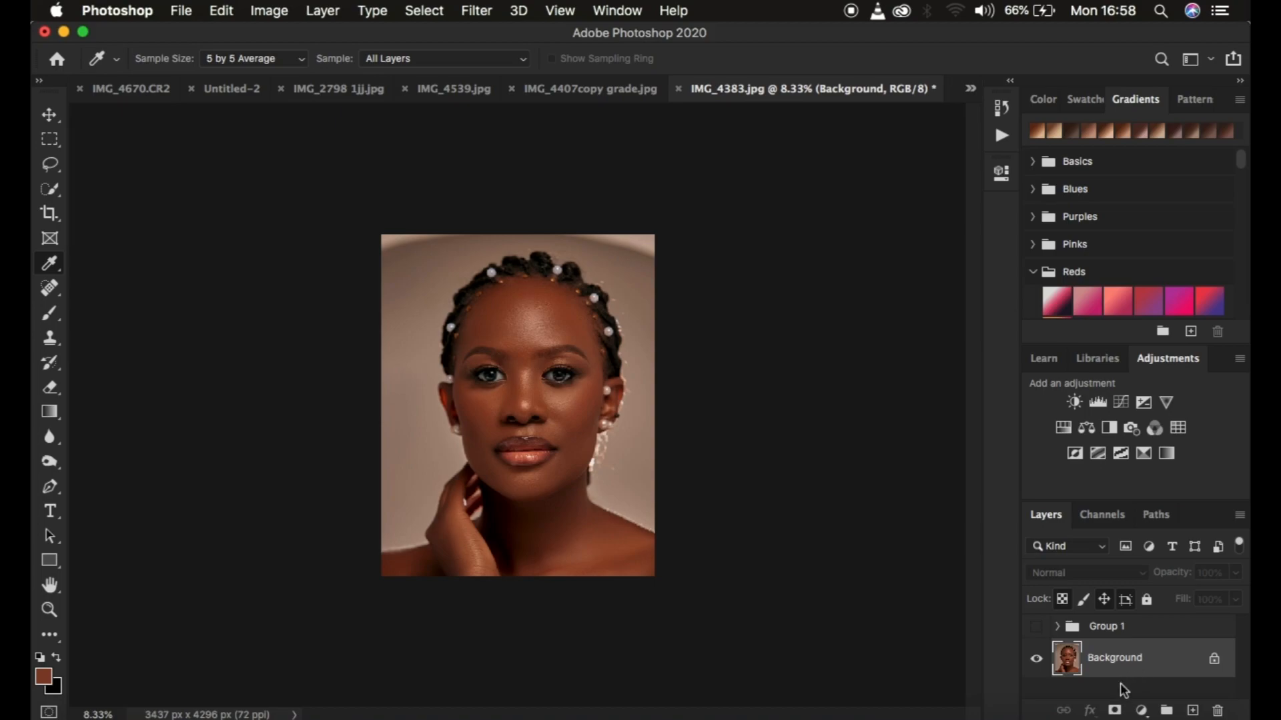
{"action": "left_click", "coordinate": [1141, 711]}
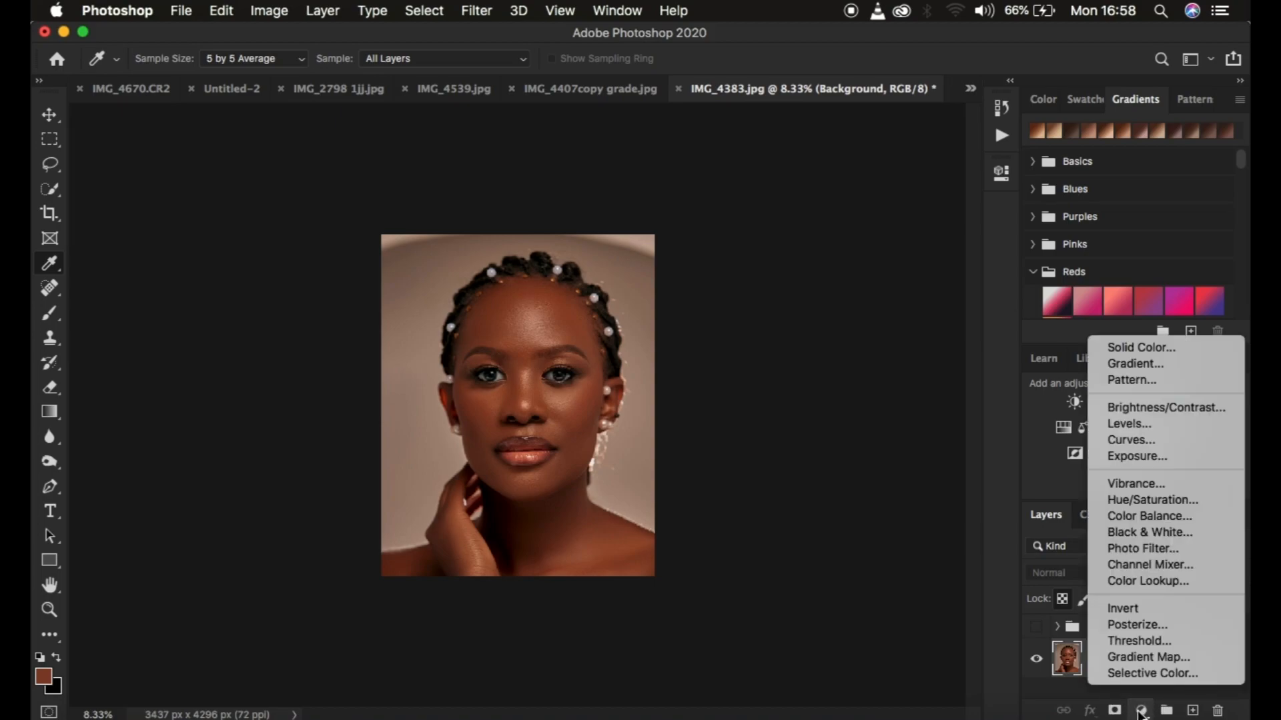
{"action": "left_click", "coordinate": [1141, 583]}
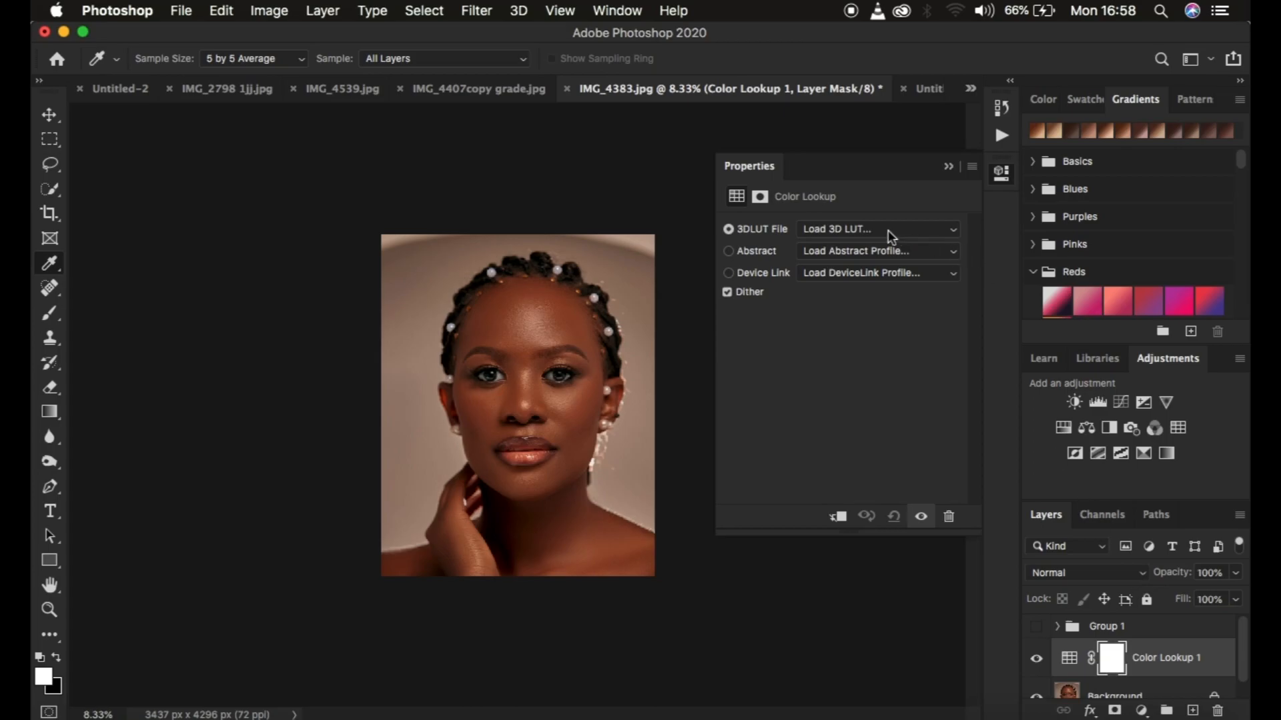
Load copied lut.CUBE from the Desktop as the Color Lookup layer's 3D LUT file
{"action": "left_click", "coordinate": [858, 230]}
{"action": "left_click", "coordinate": [855, 230]}
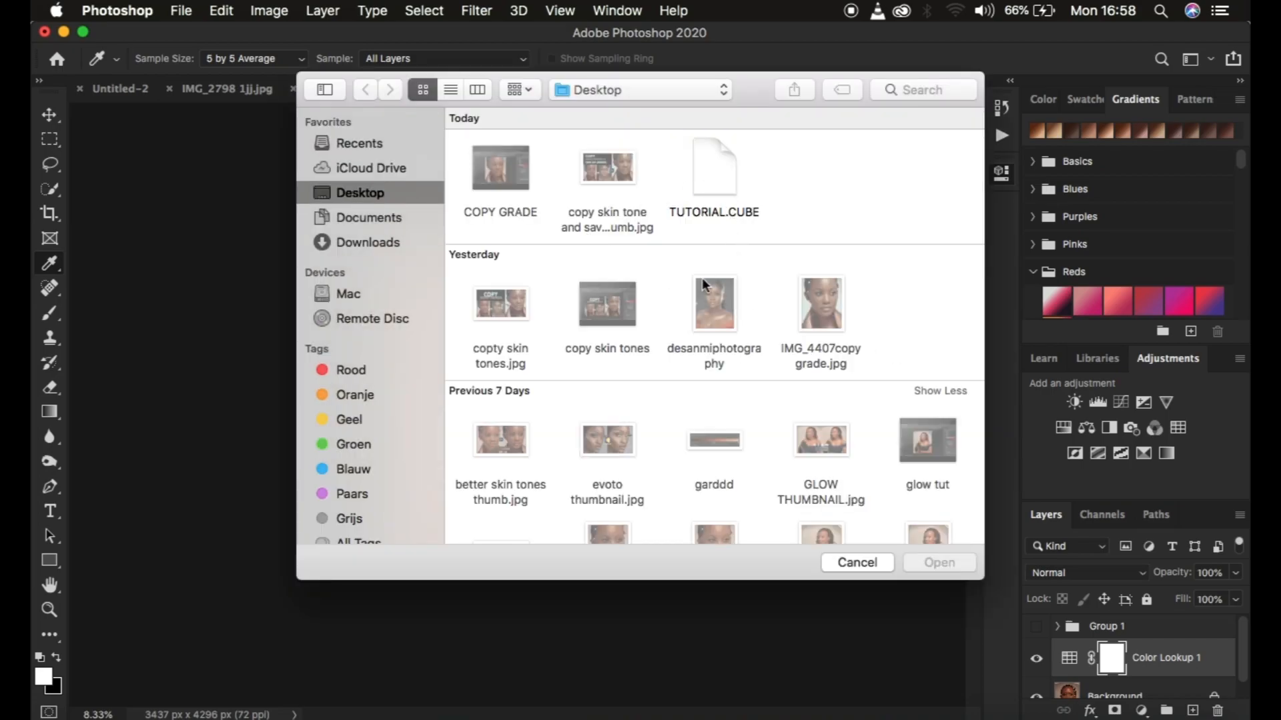
{"action": "scroll", "coordinate": [665, 300], "scroll_direction": "down", "scroll_amount": 15}
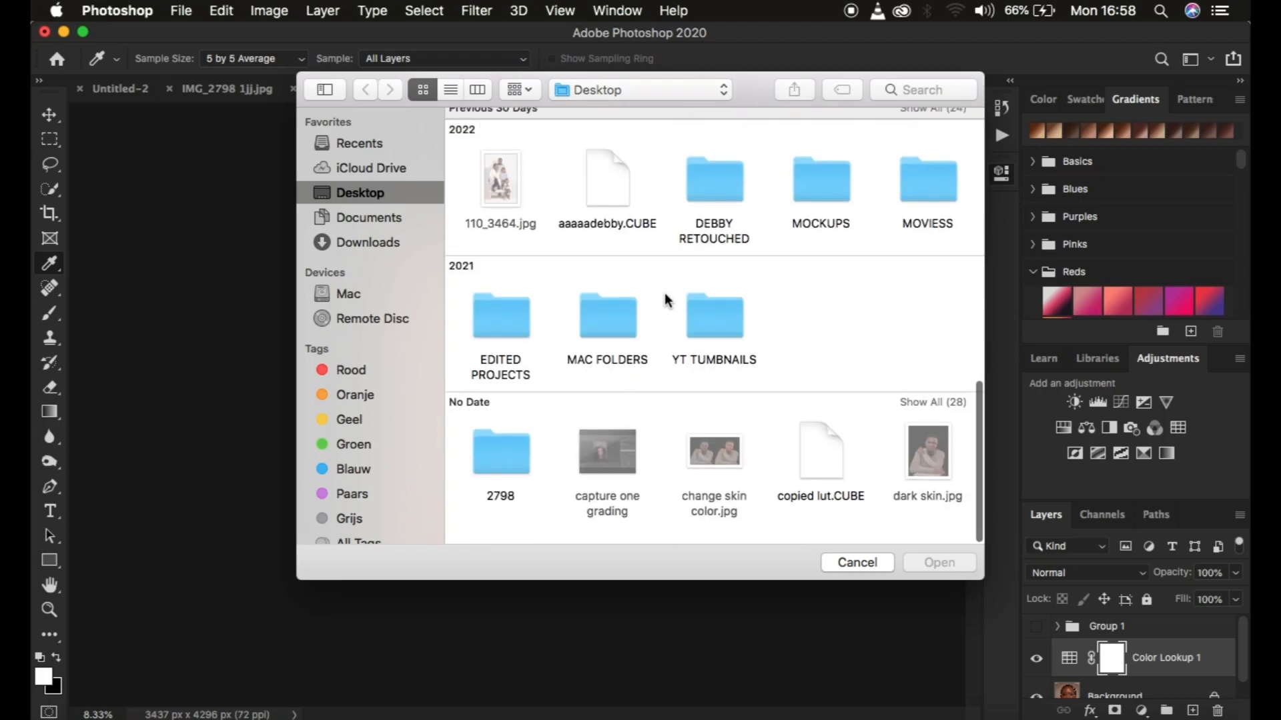
{"action": "left_click", "coordinate": [820, 476]}
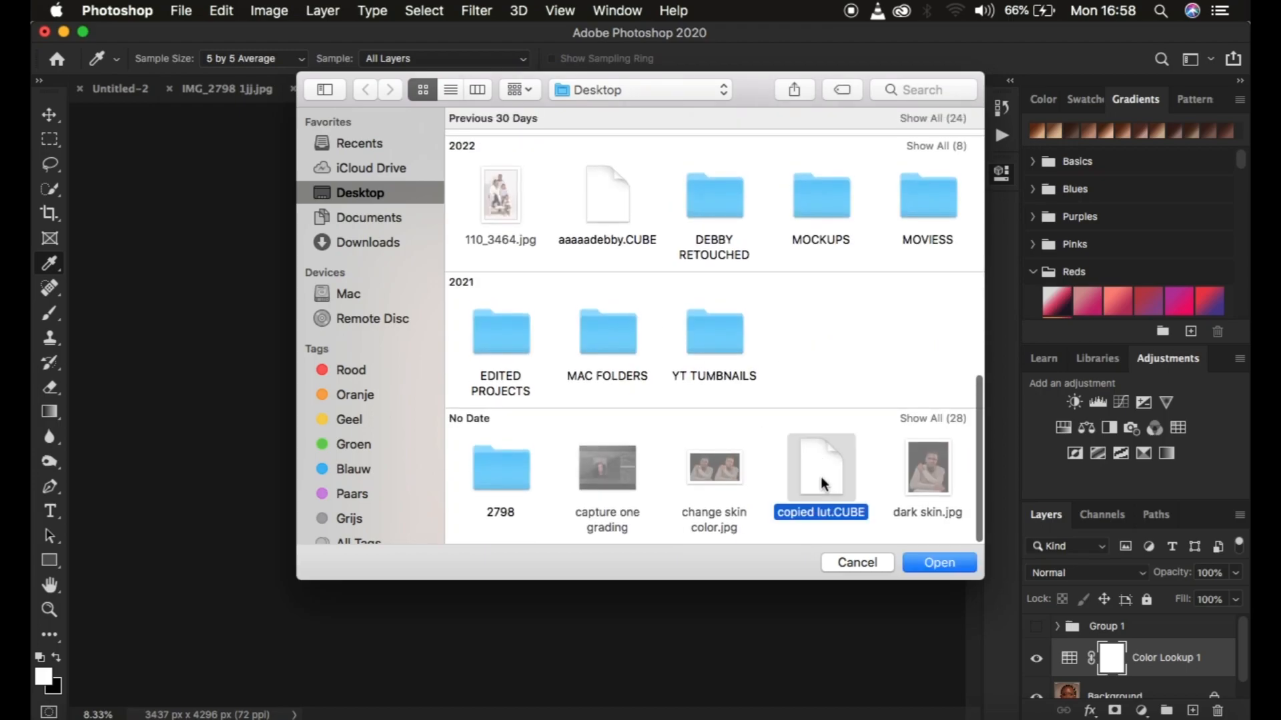
{"action": "left_click", "coordinate": [931, 564]}
{"action": "left_click", "coordinate": [950, 165]}
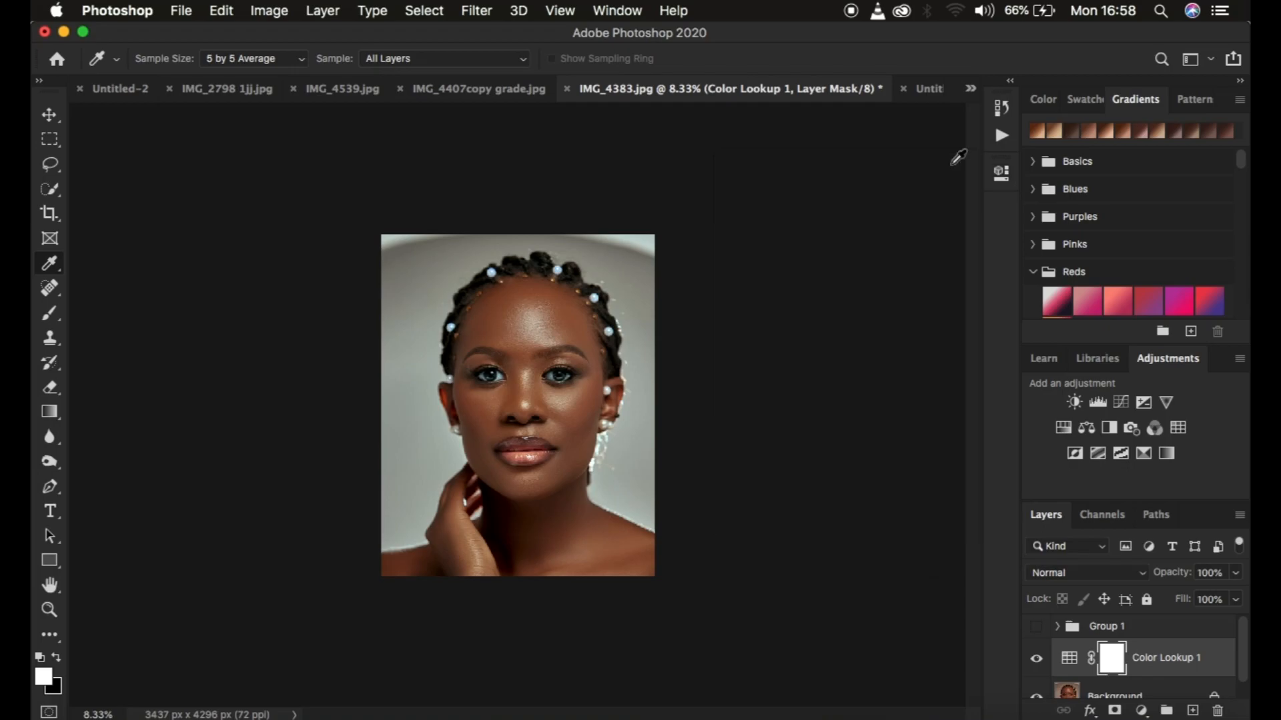
Compare the LUT with the original grade by switching the visibility of the Color Lookup layer and Group 1
{"action": "key", "text": "super+0"}
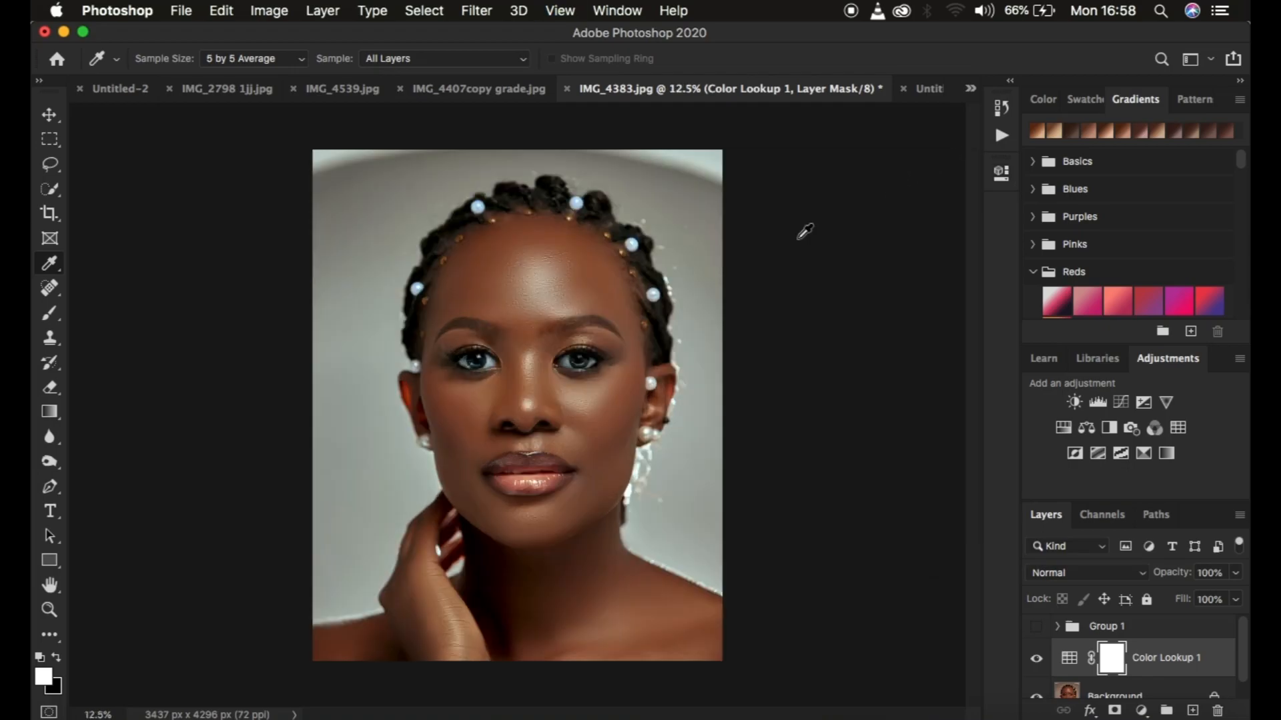
{"action": "left_click", "coordinate": [1038, 661]}
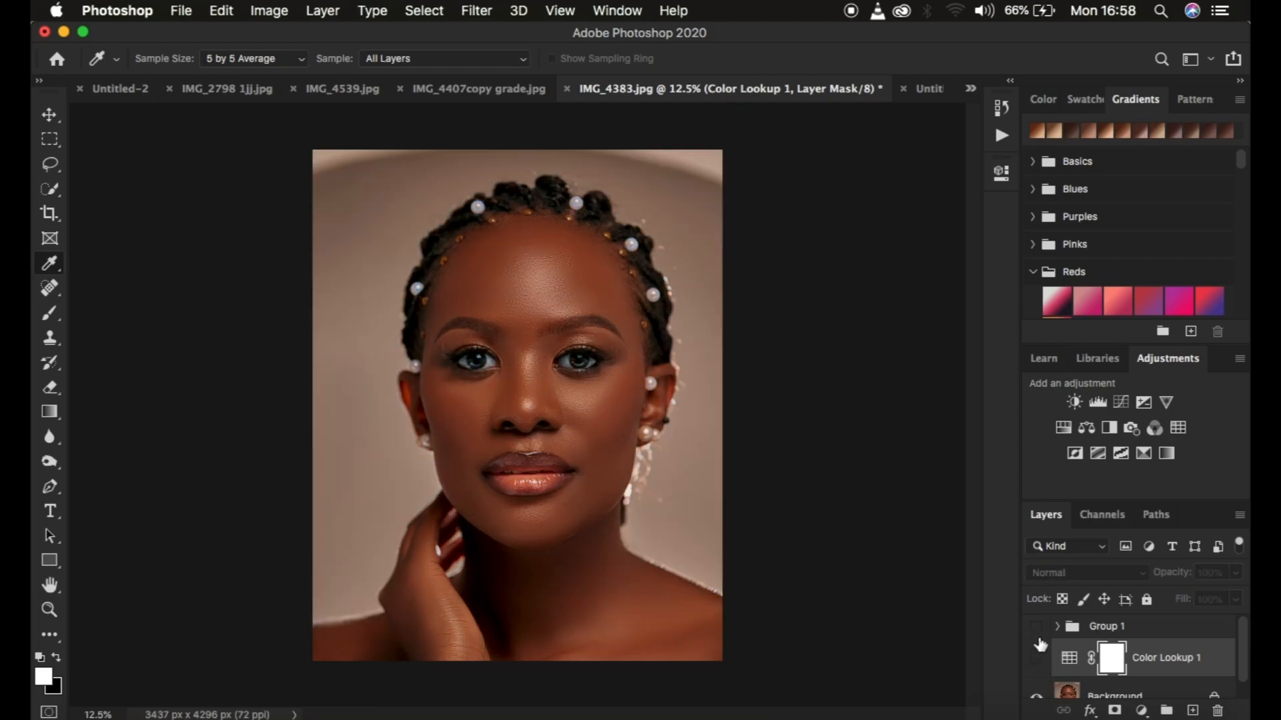
{"action": "left_click", "coordinate": [1036, 629]}
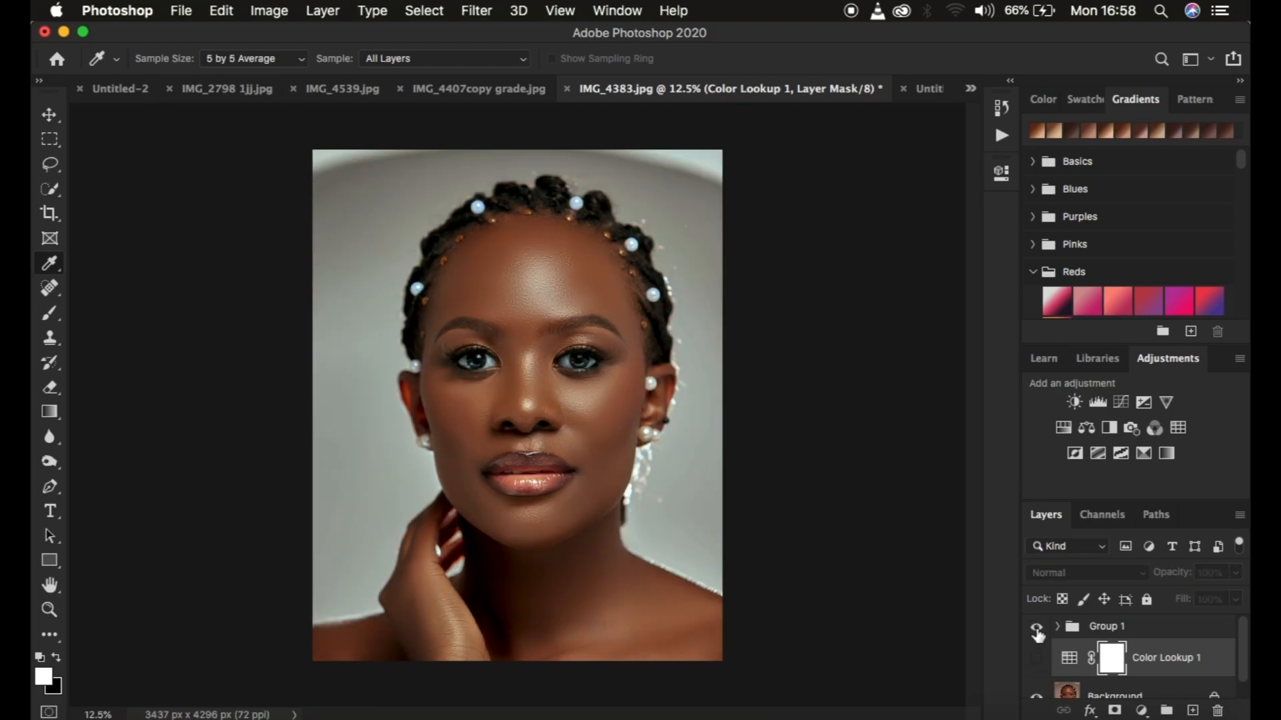
{"action": "left_click", "coordinate": [1037, 631]}
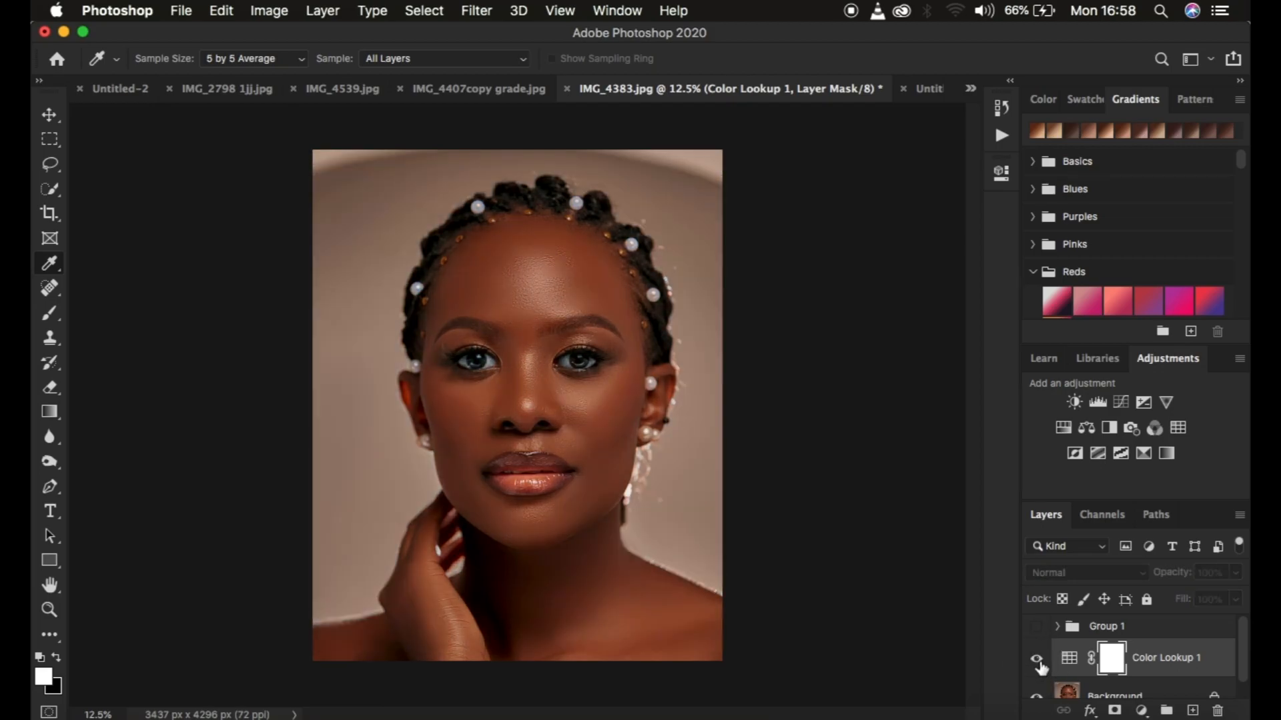
{"action": "left_click", "coordinate": [1038, 662]}
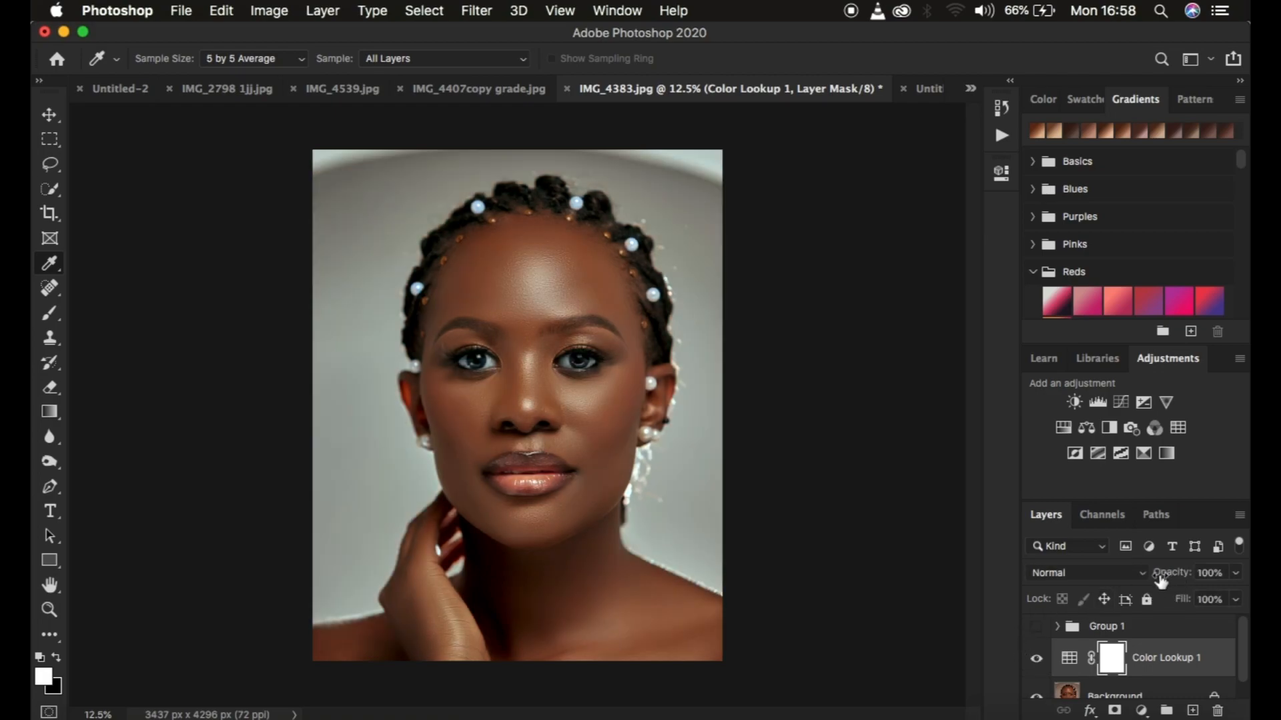
Lower the Color Lookup layer's opacity to 77% and invert its layer mask to black
{"action": "left_click_drag", "start_coordinate": [1152, 581], "coordinate": [1152, 578]}
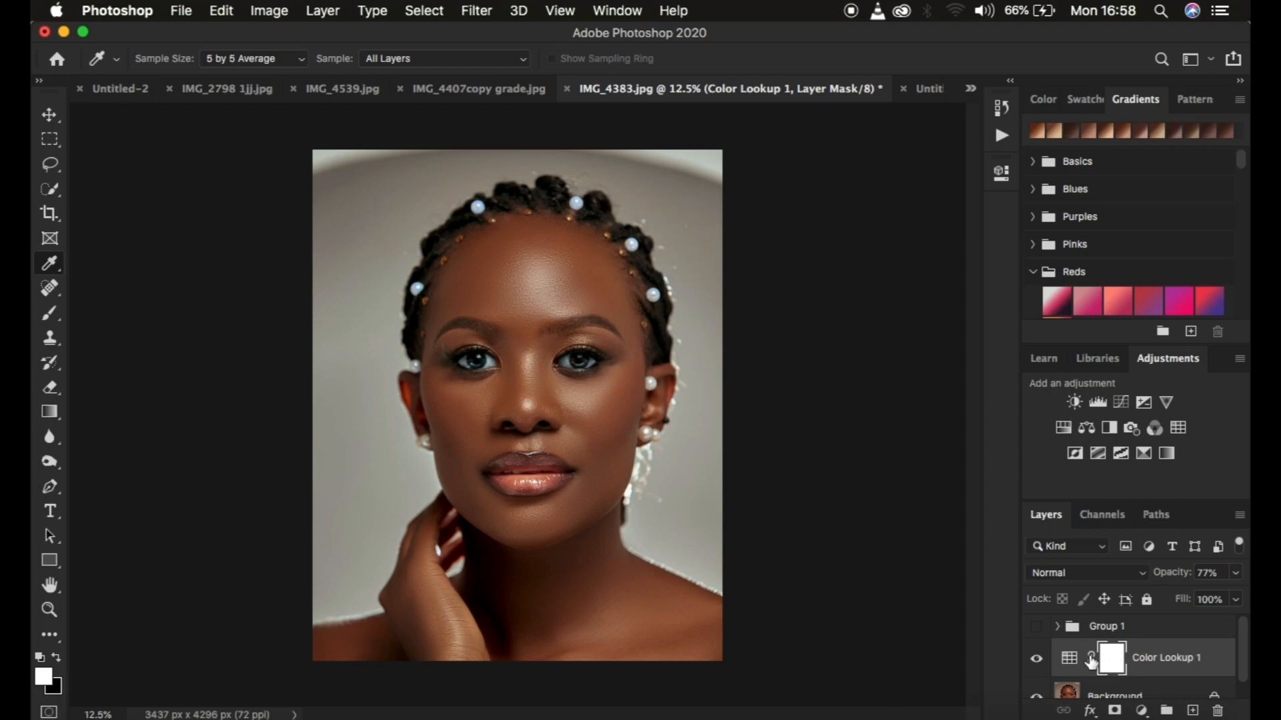
{"action": "key", "text": "super+i"}
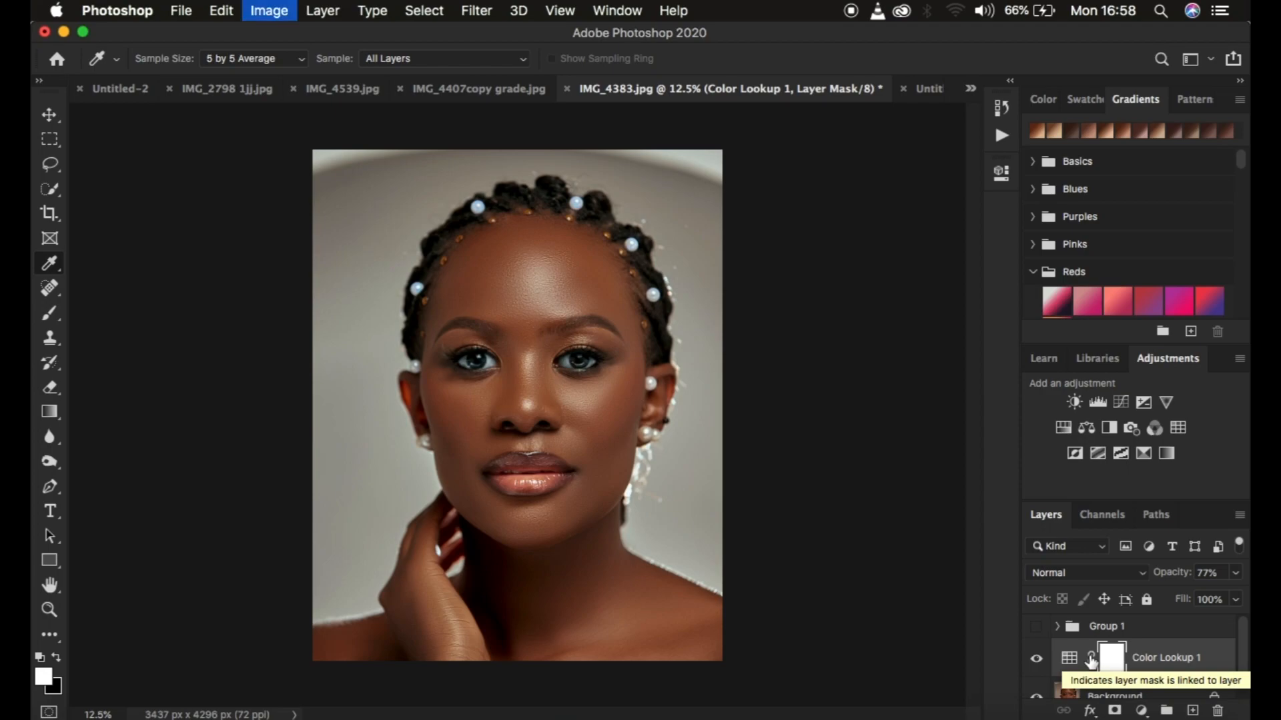
Select the Brush tool with a Soft Round tip at 0% hardness
{"action": "left_click", "coordinate": [50, 312]}
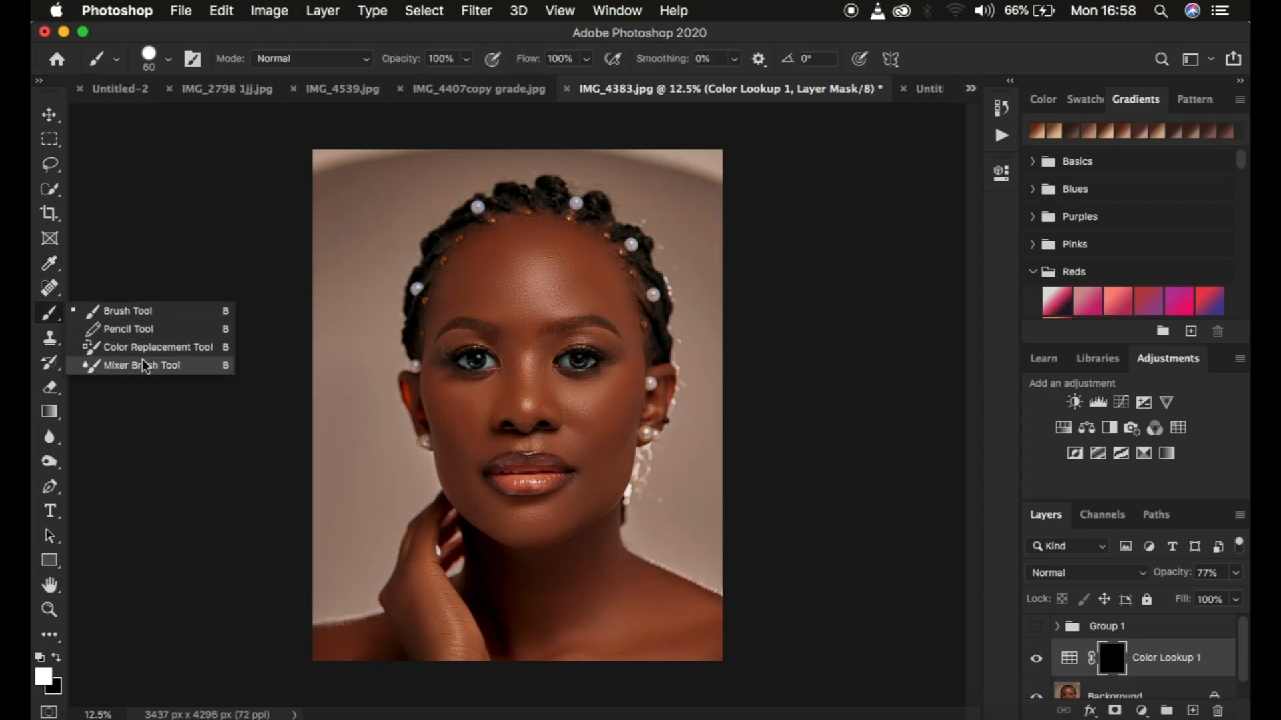
{"action": "left_click", "coordinate": [133, 312]}
{"action": "left_click", "coordinate": [171, 61]}
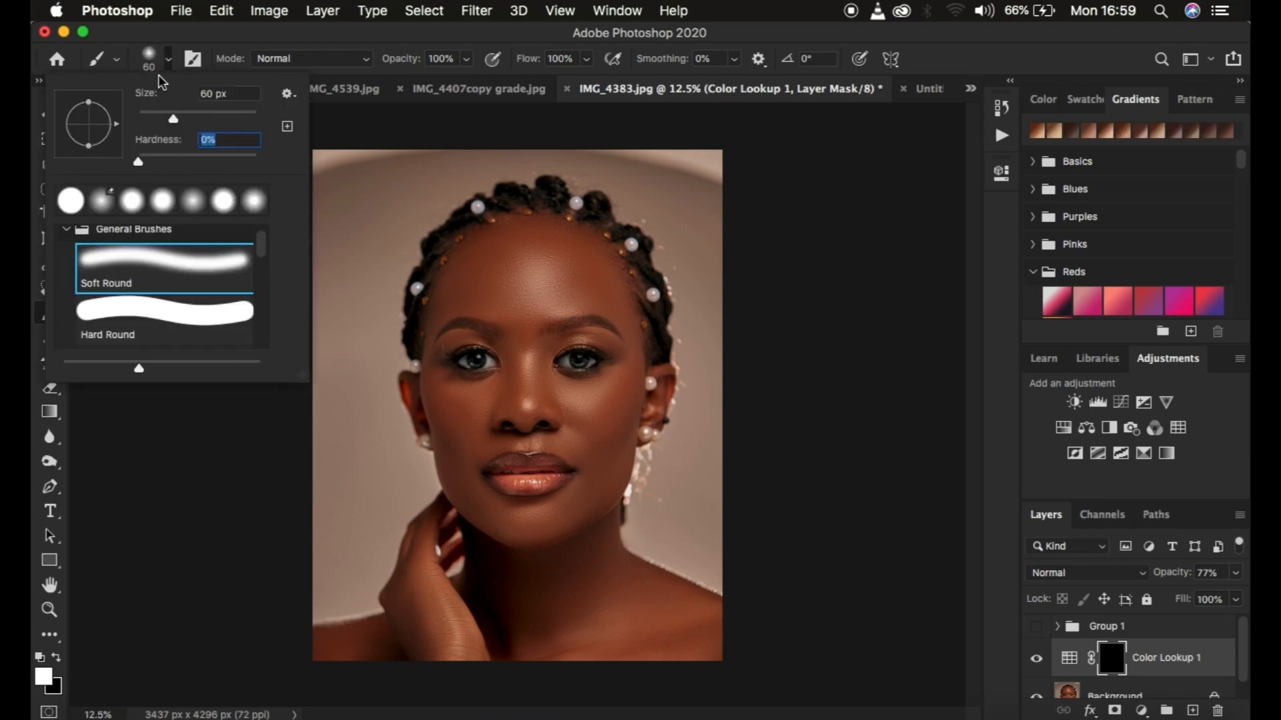
{"action": "left_click", "coordinate": [168, 59]}
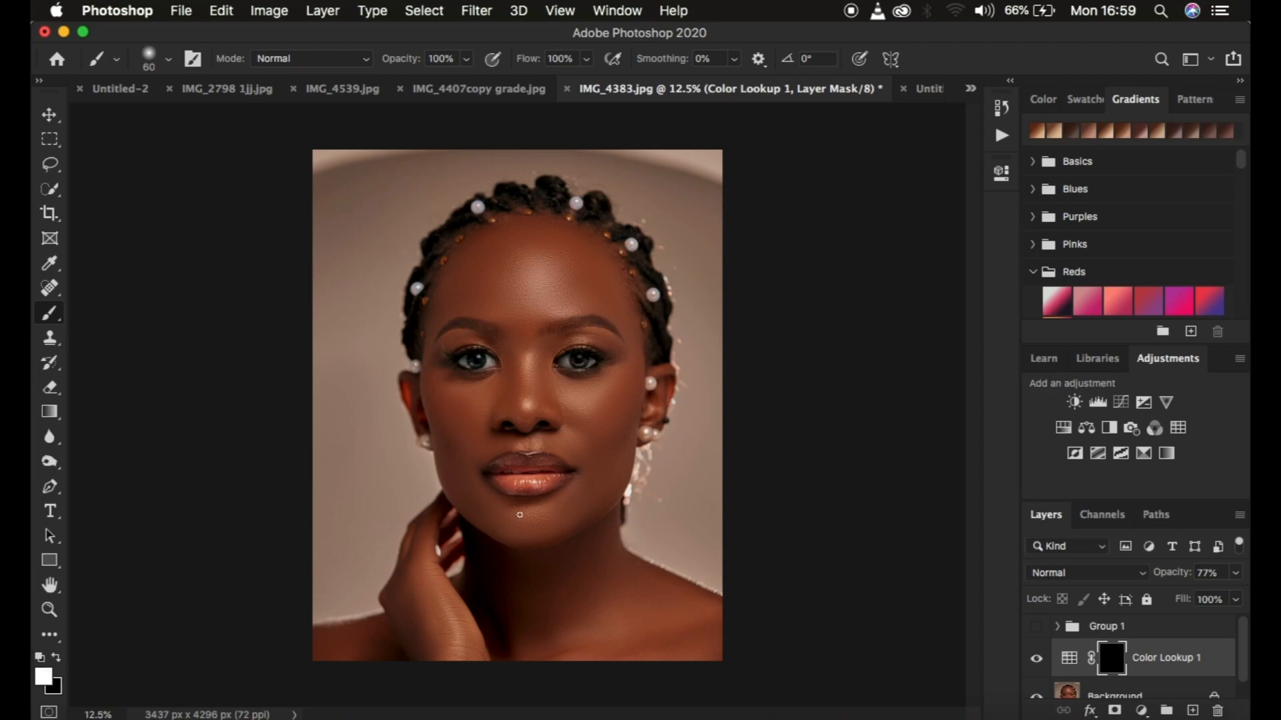
Paint white on the Color Lookup mask over the face and remaining skin, enlarging the brush from 700 to 1200 px
{"action": "key", "text": "bracketright"}
{"action": "key", "text": "bracketright"}
{"action": "key", "text": "bracketright"}
{"action": "key", "text": "bracketright"}
{"action": "key", "text": "bracketright"}
{"action": "key", "text": "bracketright"}
{"action": "key", "text": "bracketright"}
{"action": "key", "text": "bracketright"}
{"action": "key", "text": "bracketright"}
{"action": "key", "text": "bracketright"}
{"action": "key", "text": "bracketright"}
{"action": "key", "text": "bracketright"}
{"action": "key", "text": "bracketright"}
{"action": "key", "text": "bracketright"}
{"action": "key", "text": "bracketright"}
{"action": "key", "text": "bracketright"}
{"action": "key", "text": "bracketright"}
{"action": "key", "text": "bracketright"}
{"action": "key", "text": "bracketright"}
{"action": "key", "text": "bracketright"}
{"action": "mouse_move", "coordinate": [543, 534]}
{"action": "left_mouse_down"}
{"action": "mouse_move", "coordinate": [512, 523]}
{"action": "mouse_move", "coordinate": [534, 492]}
{"action": "left_mouse_up"}
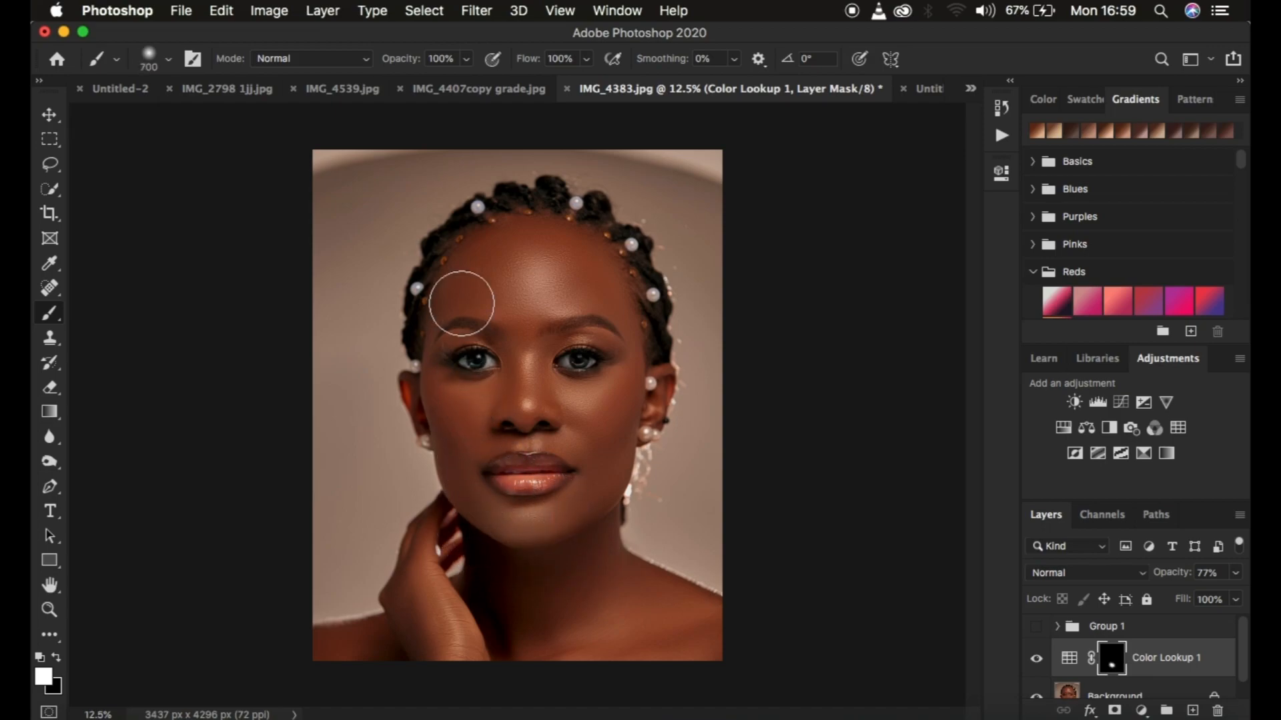
{"action": "key", "text": "bracketright"}
{"action": "key", "text": "bracketright"}
{"action": "key", "text": "bracketright"}
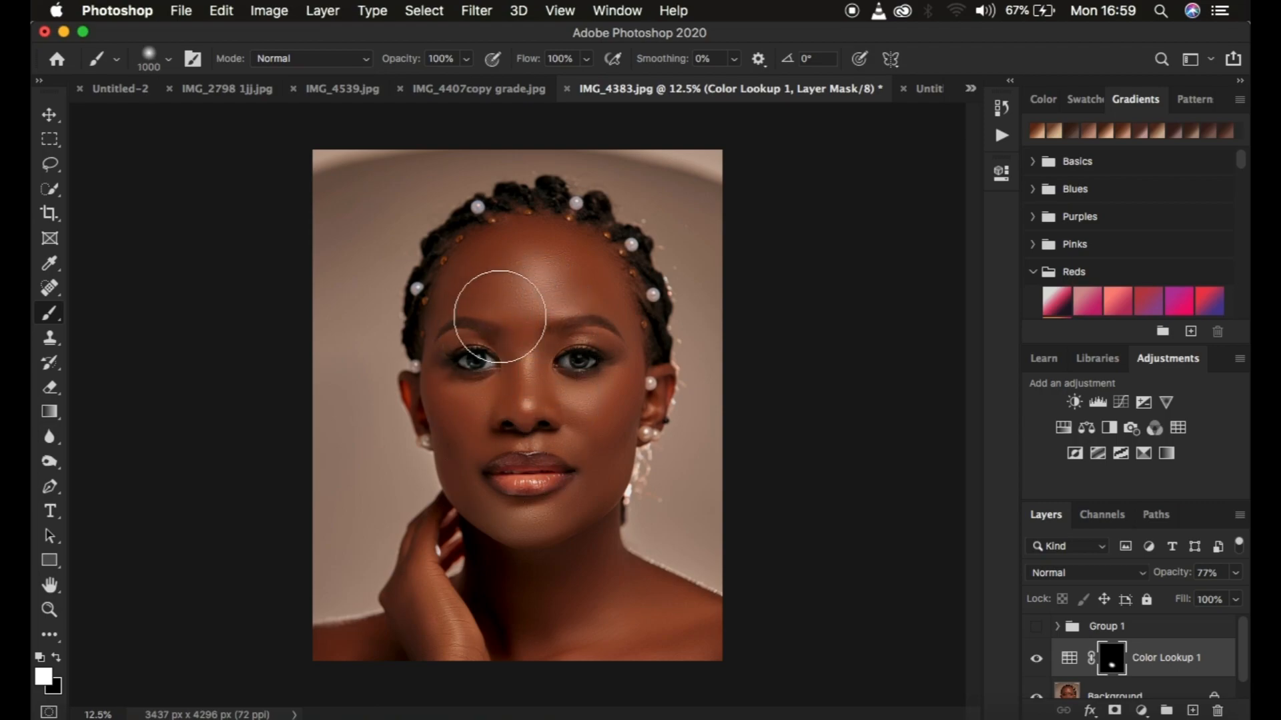
{"action": "mouse_move", "coordinate": [542, 452]}
{"action": "left_mouse_down"}
{"action": "mouse_move", "coordinate": [520, 338]}
{"action": "mouse_move", "coordinate": [531, 281]}
{"action": "mouse_move", "coordinate": [578, 275]}
{"action": "left_mouse_up"}
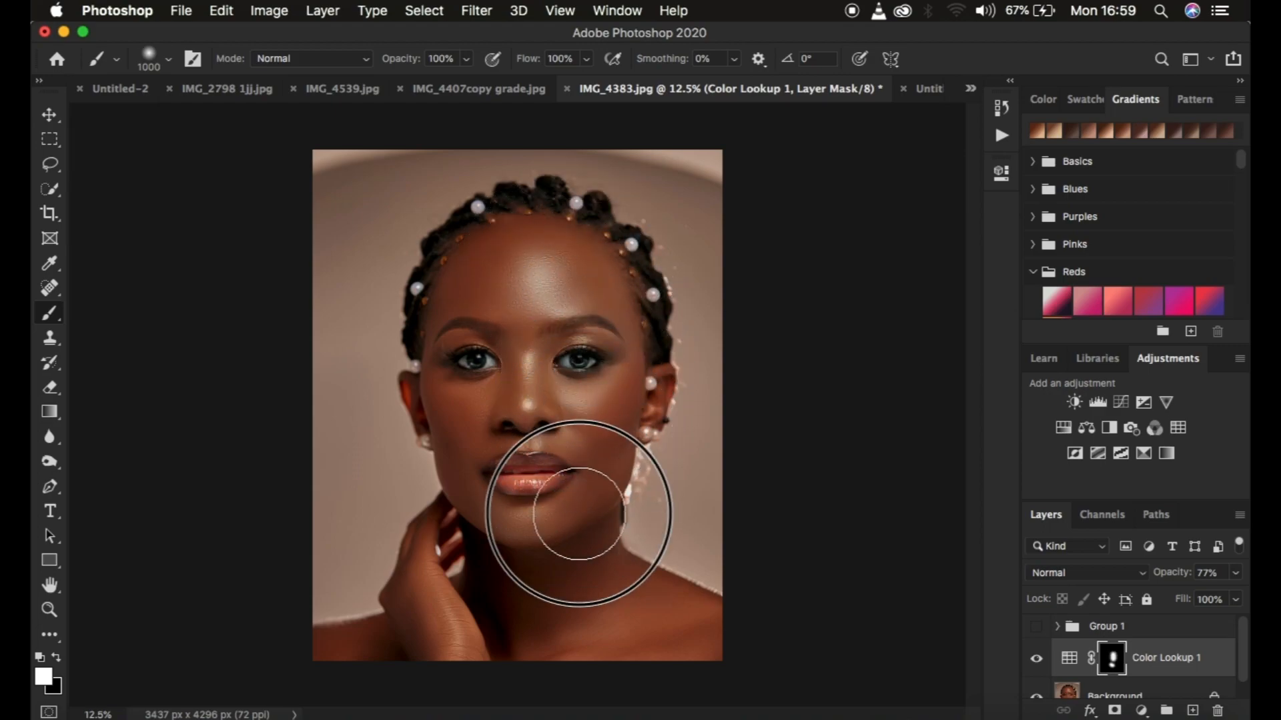
{"action": "left_click_drag", "start_coordinate": [469, 339], "coordinate": [471, 388]}
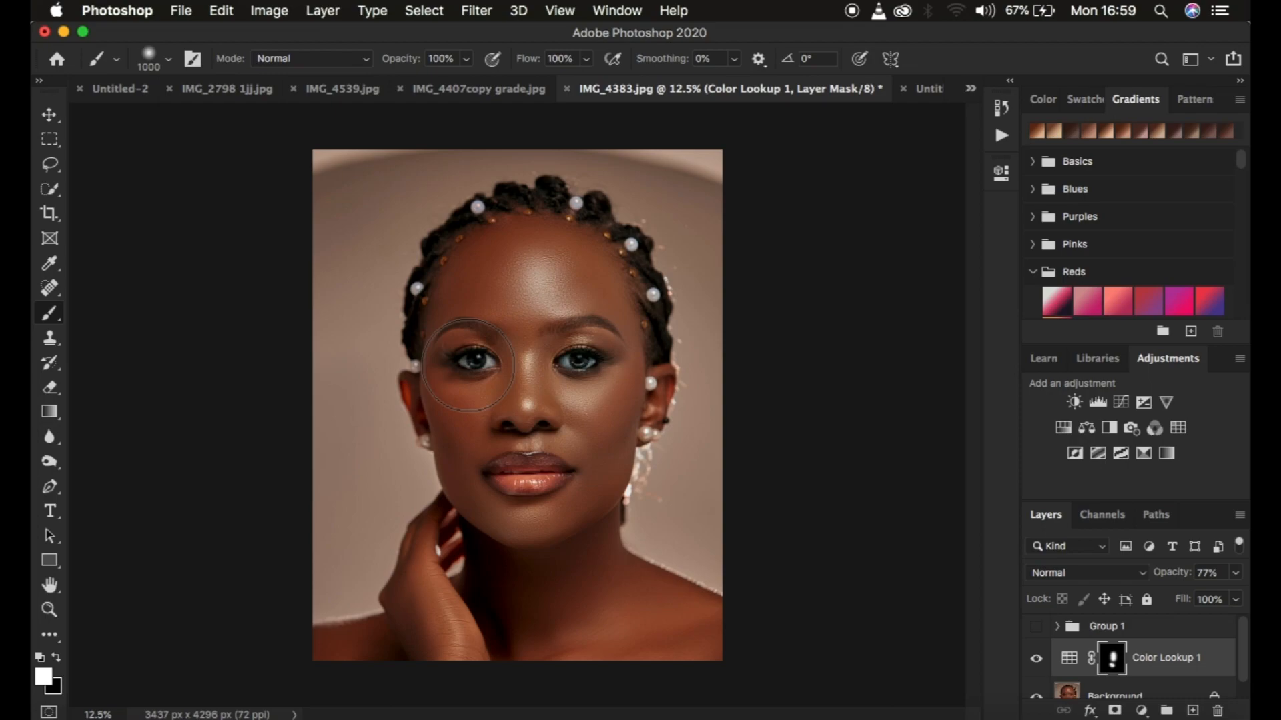
{"action": "key", "text": "bracketright"}
{"action": "key", "text": "bracketright"}
{"action": "mouse_move", "coordinate": [481, 331]}
{"action": "left_mouse_down"}
{"action": "mouse_move", "coordinate": [477, 285]}
{"action": "mouse_move", "coordinate": [535, 256]}
{"action": "mouse_move", "coordinate": [517, 266]}
{"action": "mouse_move", "coordinate": [556, 557]}
{"action": "mouse_move", "coordinate": [551, 602]}
{"action": "mouse_move", "coordinate": [526, 609]}
{"action": "mouse_move", "coordinate": [565, 575]}
{"action": "mouse_move", "coordinate": [554, 537]}
{"action": "mouse_move", "coordinate": [567, 557]}
{"action": "mouse_move", "coordinate": [563, 610]}
{"action": "mouse_move", "coordinate": [538, 623]}
{"action": "mouse_move", "coordinate": [497, 596]}
{"action": "left_mouse_up"}
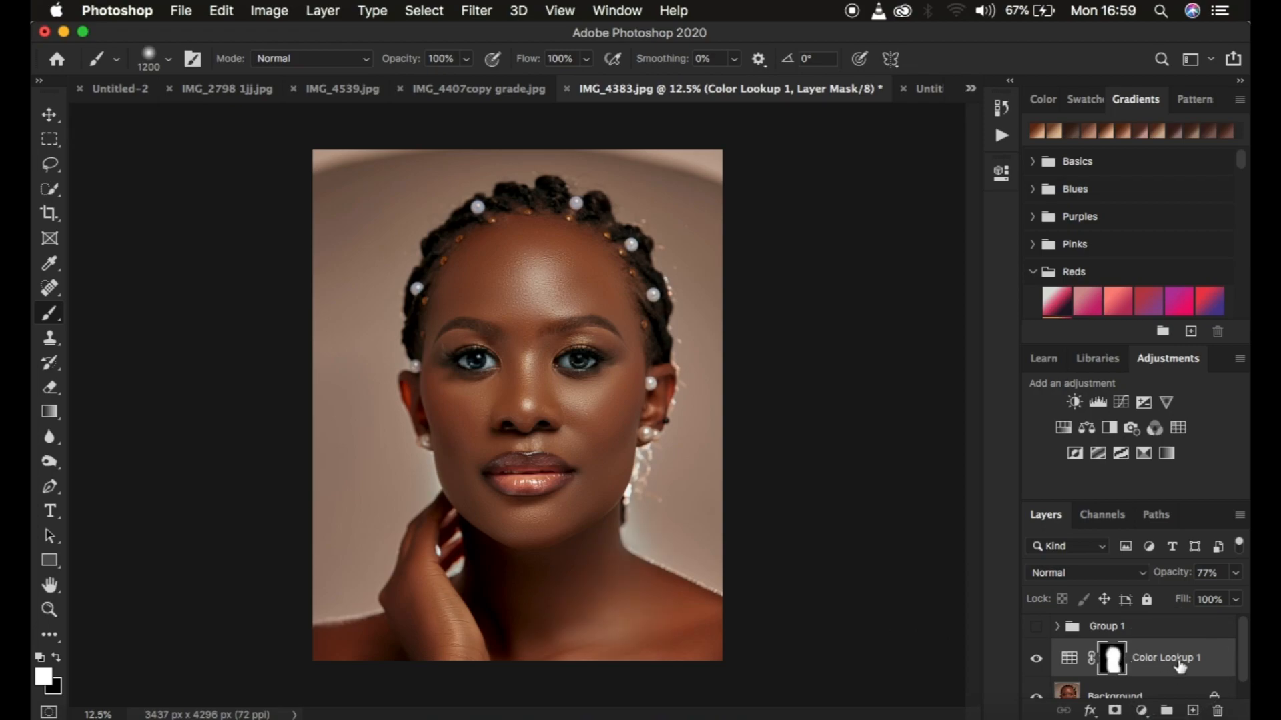
Delete the Color Lookup layer and turn Group 1's visibility back on
{"action": "key", "text": "BackSpace"}
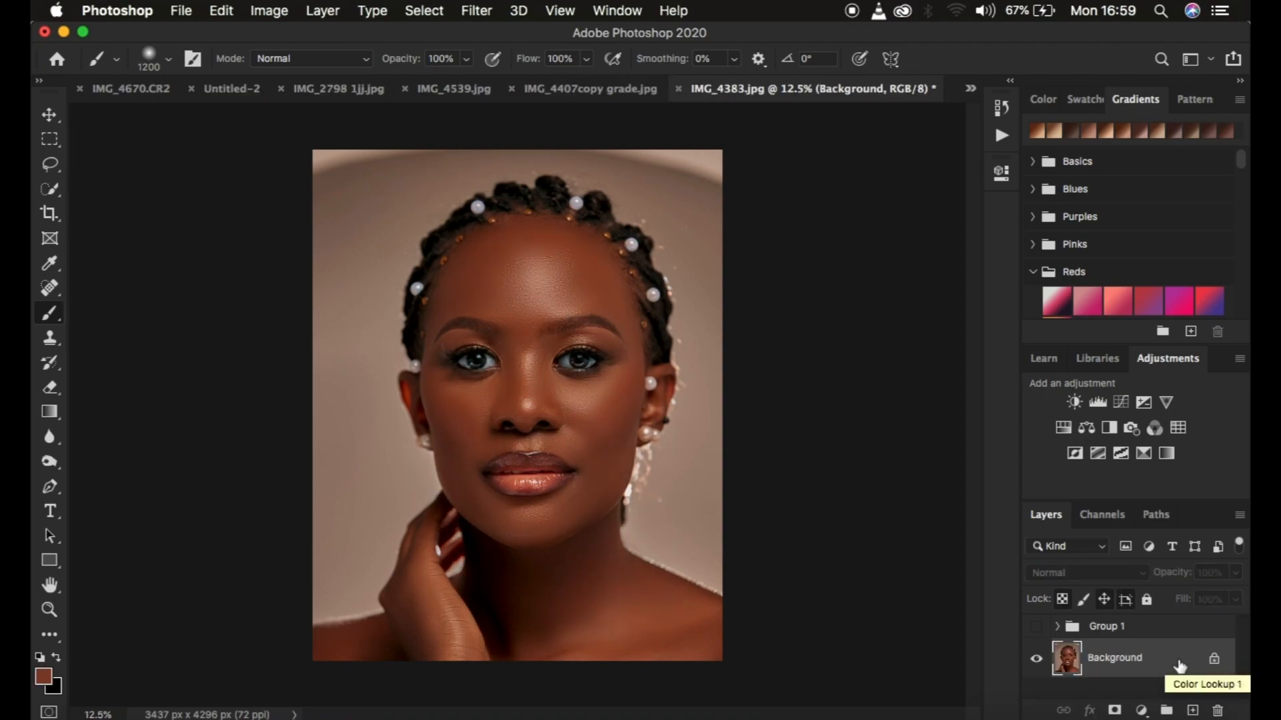
{"action": "left_click", "coordinate": [1036, 627]}
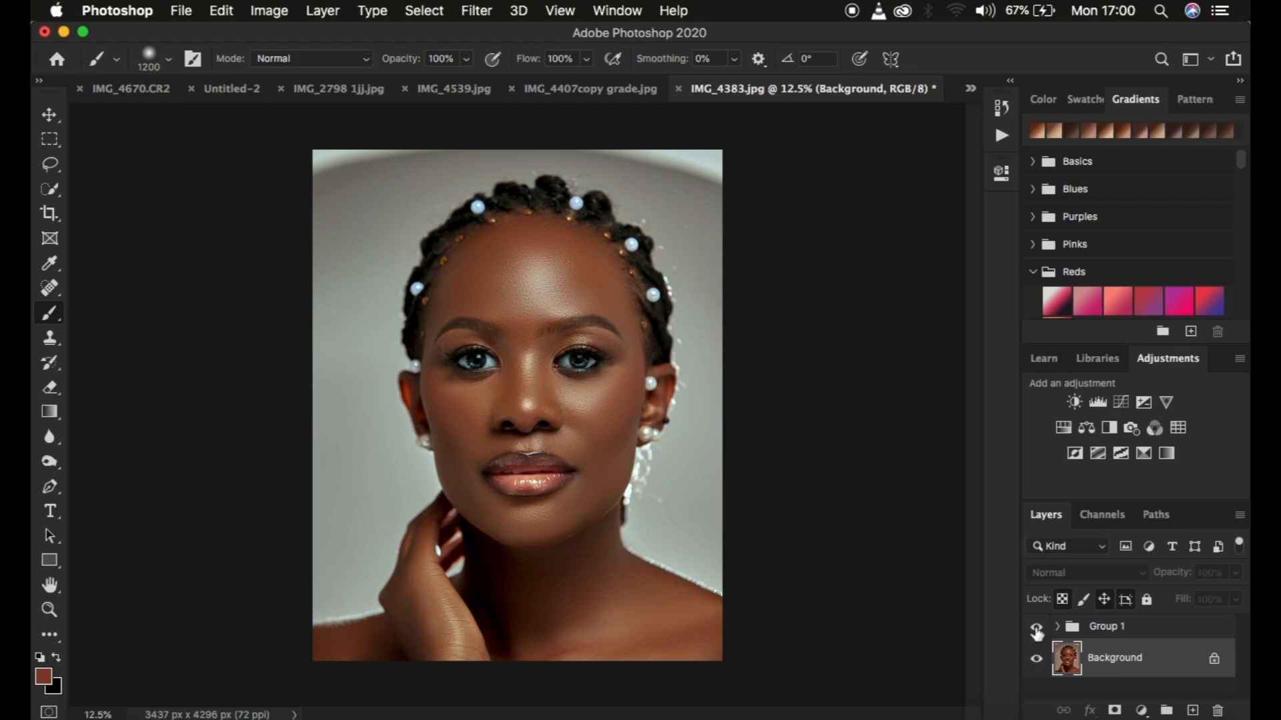
Switch to the Untitled-4 document to view the original, reference and graded portraits side by side
{"action": "left_click", "coordinate": [971, 88]}
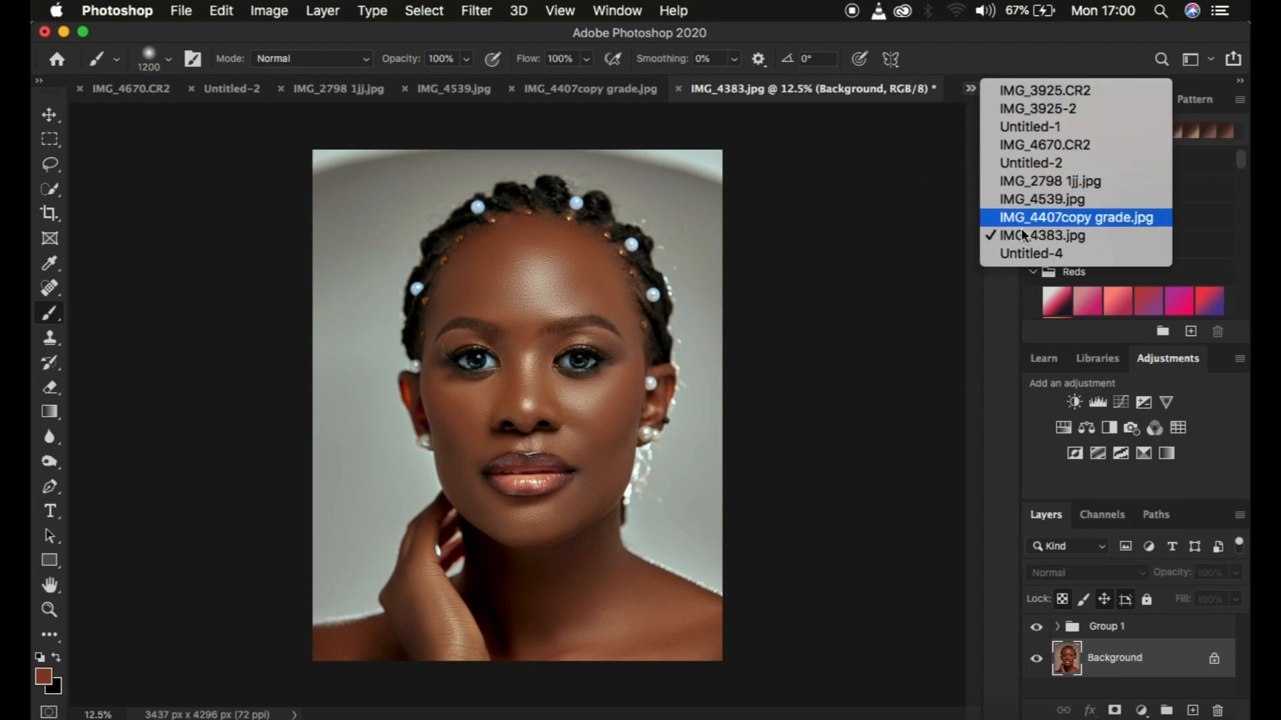
{"action": "left_click", "coordinate": [1031, 267]}
{"action": "key", "text": "ctrl+Tab"}
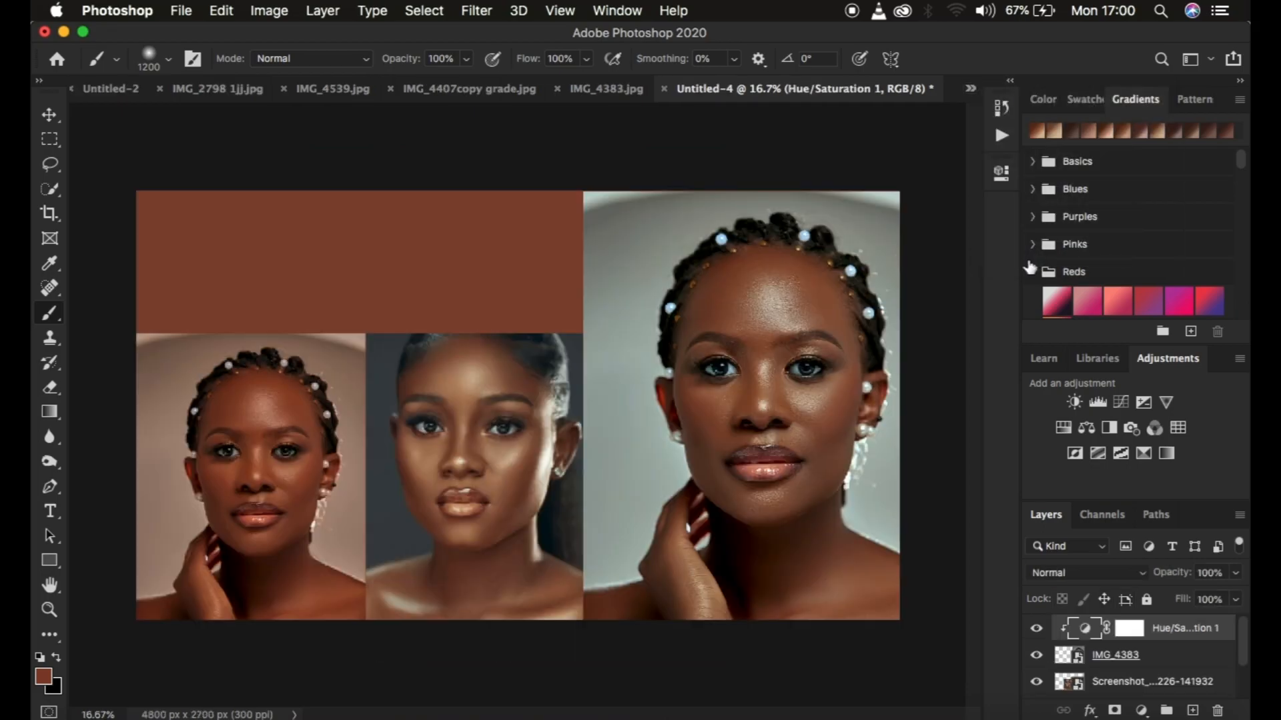